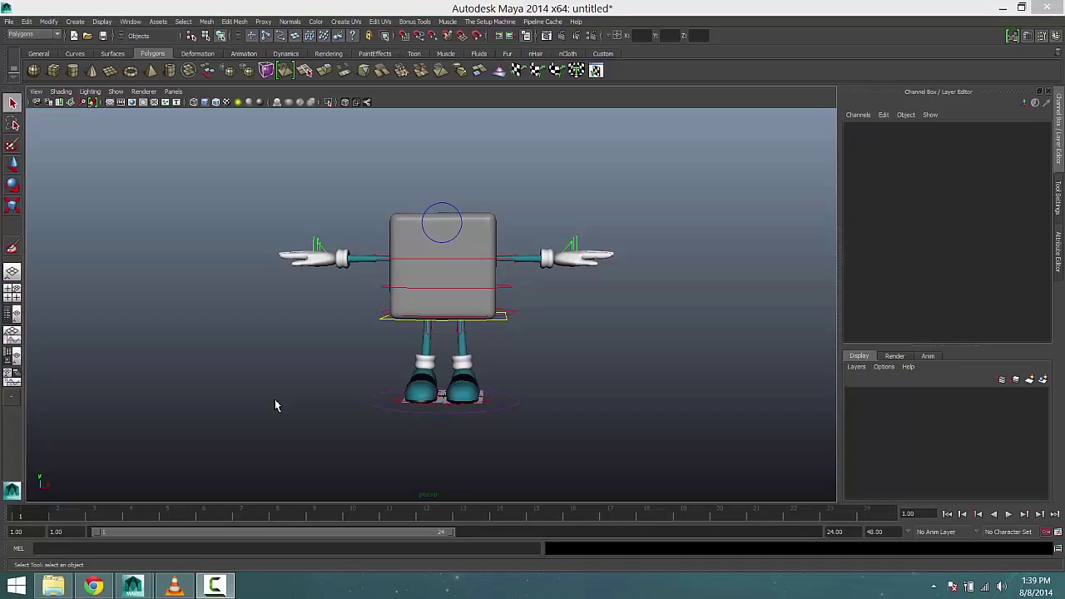
Switch to Chrome to view the twelve principles of animation page, and return to Maya
alt+drag(300, 391, 258, 386)
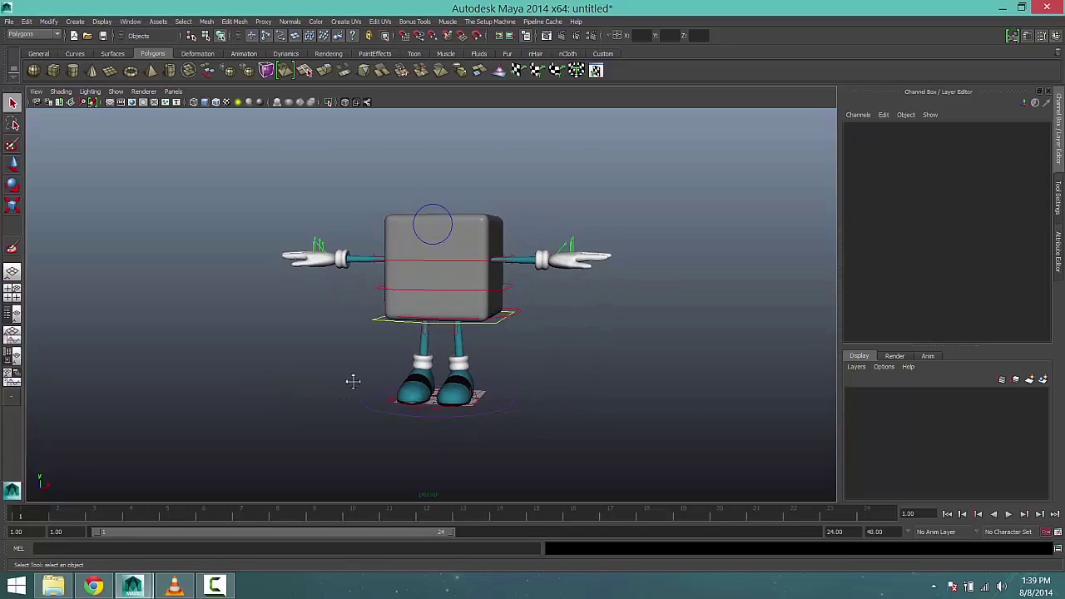
alt+middle_drag(353, 381, 442, 388)
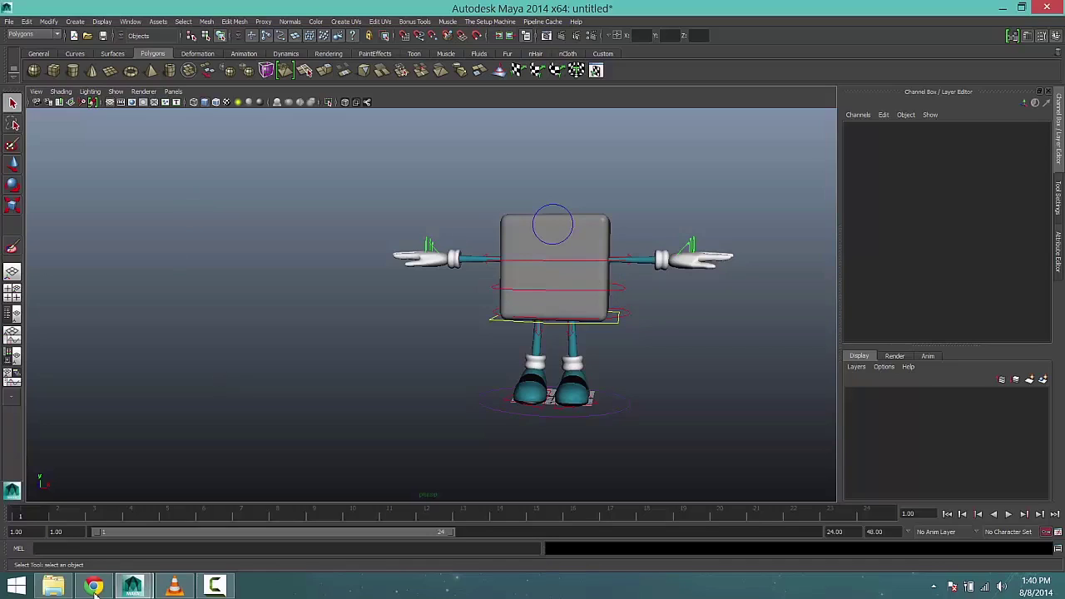
click(96, 522)
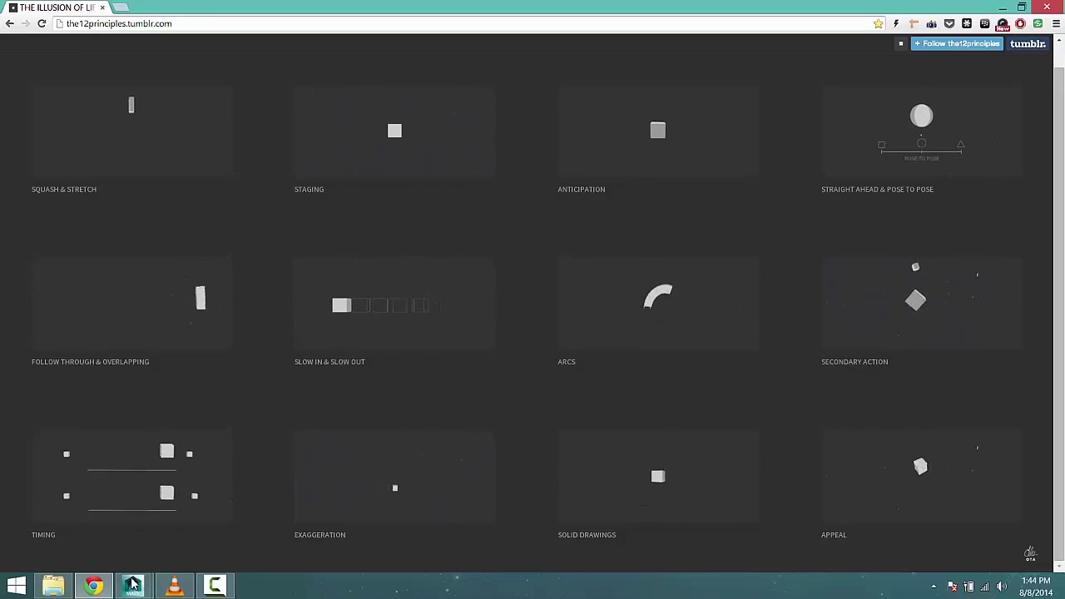
mouse_move(133, 585)
click(213, 526)
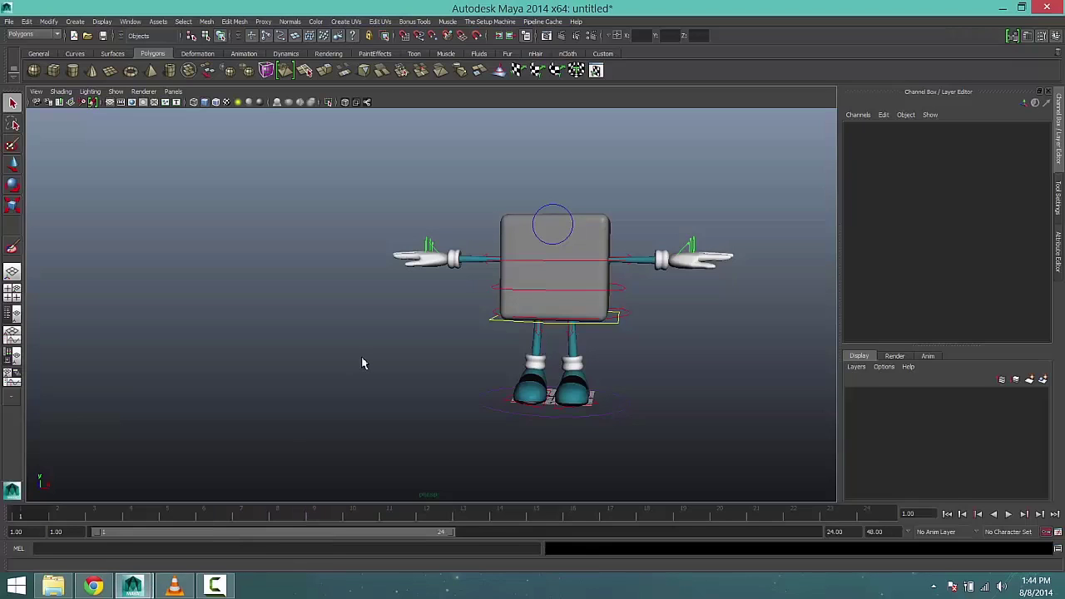
Create a polygon cube on the ground beside the box character
alt+drag(338, 385, 424, 408)
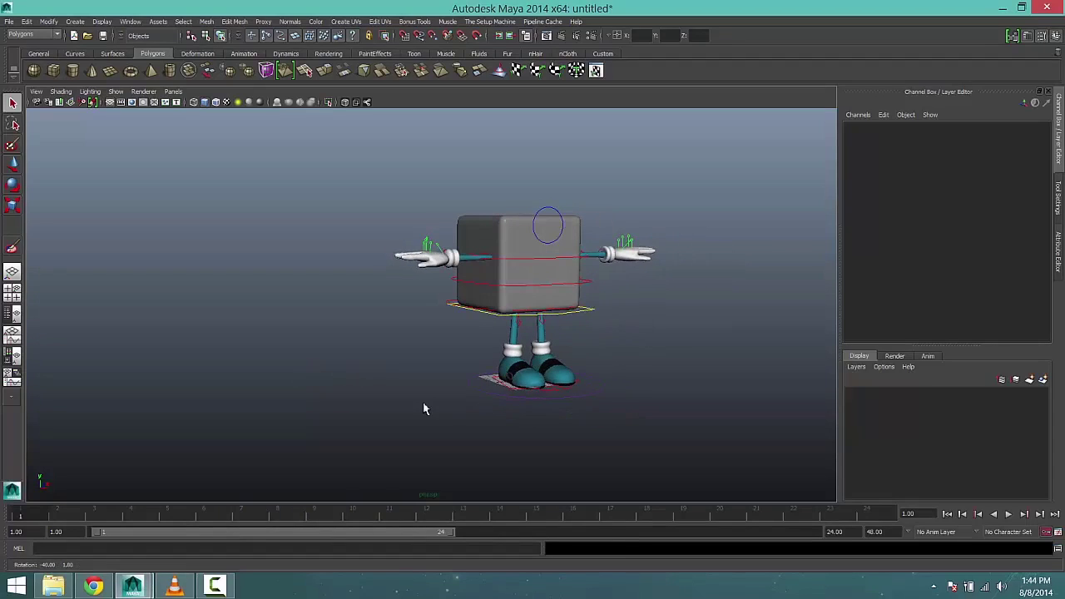
alt+drag(517, 407, 457, 416)
alt+drag(354, 416, 409, 420)
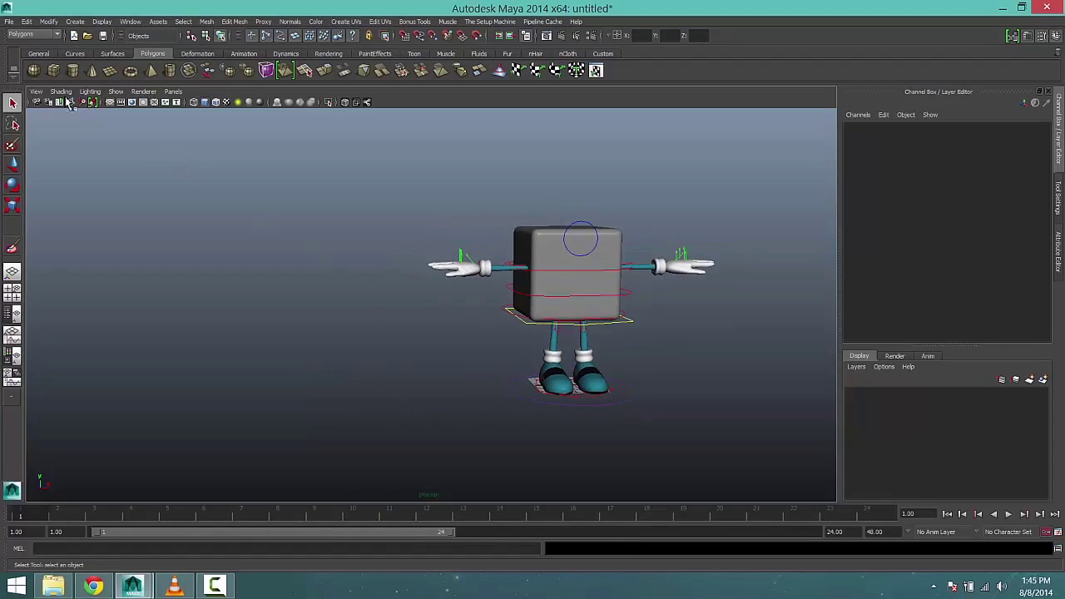
click(33, 69)
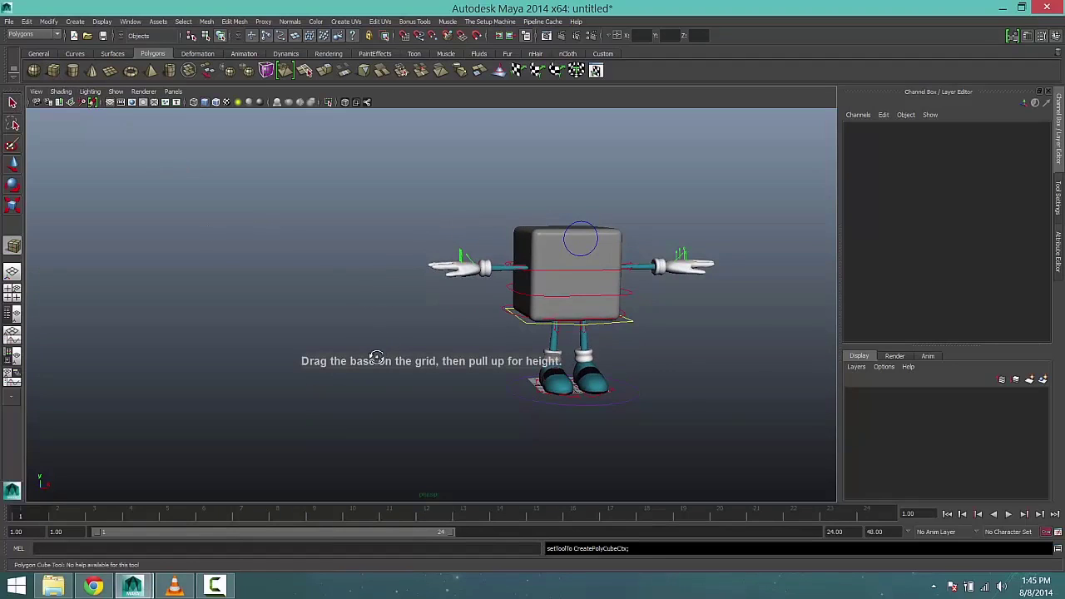
alt+drag(376, 358, 364, 381)
drag(241, 361, 321, 297)
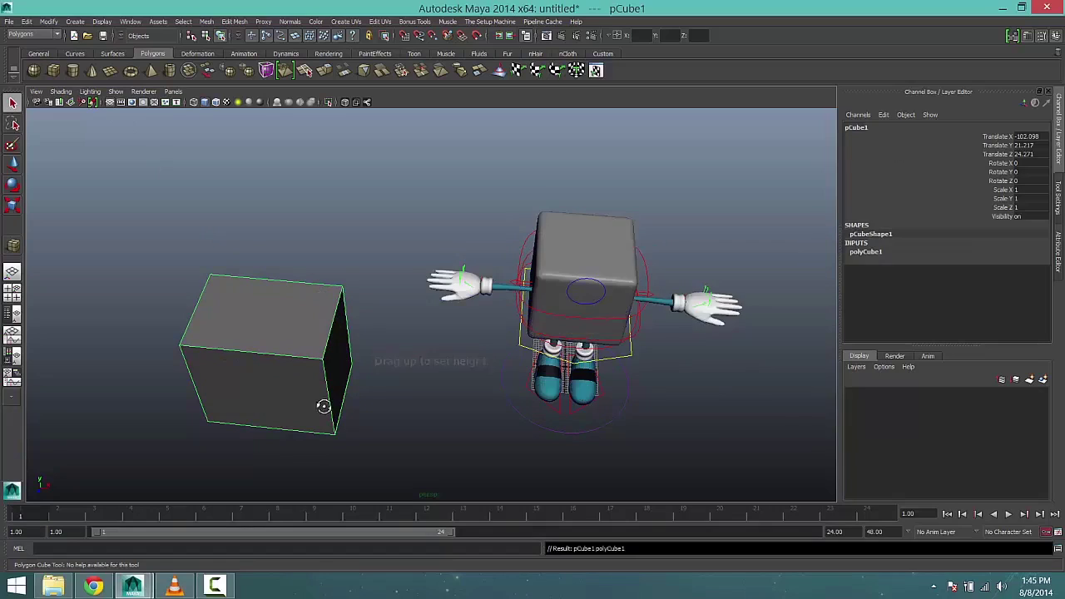
Move the new cube back along Z to a Translate Z of about 7
alt+drag(325, 406, 333, 379)
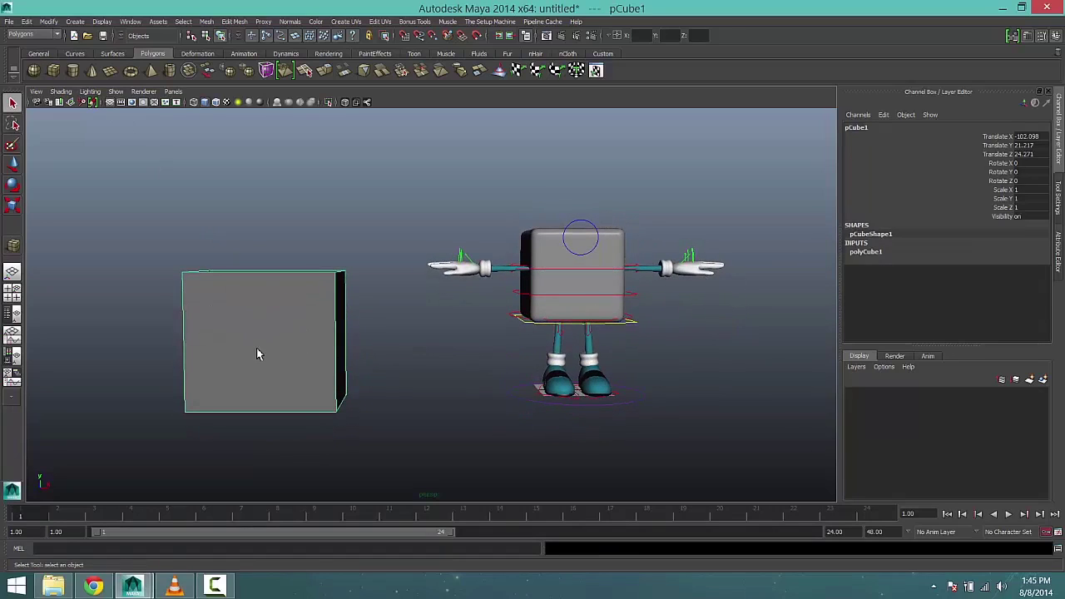
alt+drag(256, 354, 307, 324)
click(17, 167)
mouse_move(430, 407)
alt+mouse_down()
mouse_move(401, 418)
mouse_move(425, 414)
alt+mouse_up()
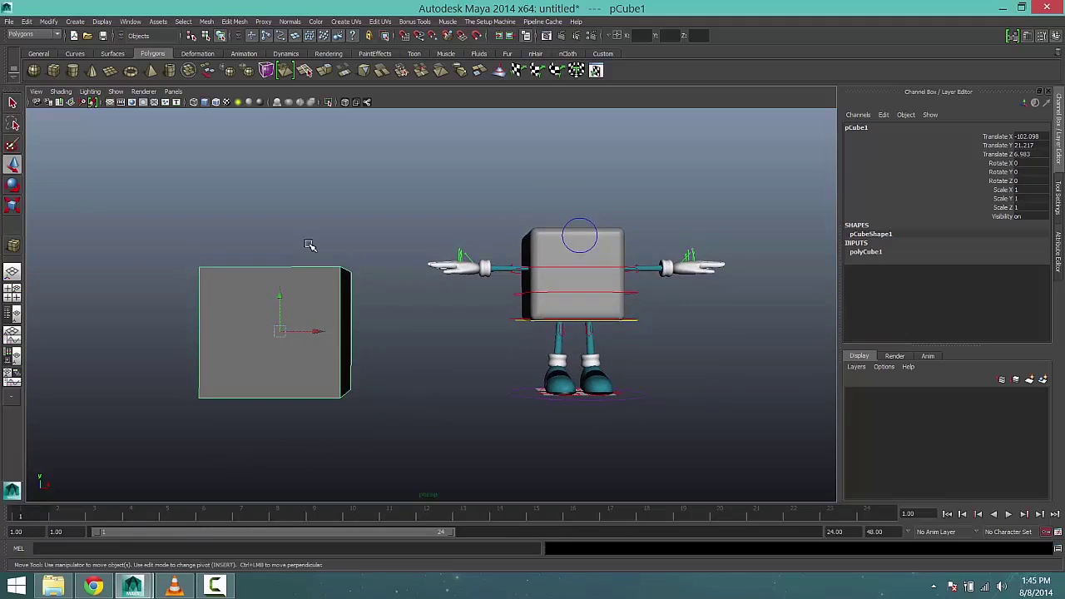
Create a polygon sphere on the far side of the cube from the character and ready it for moving
click(35, 71)
alt+middle_drag(175, 266, 268, 280)
alt+drag(273, 266, 147, 361)
key(w)
middle_drag(148, 312, 150, 306)
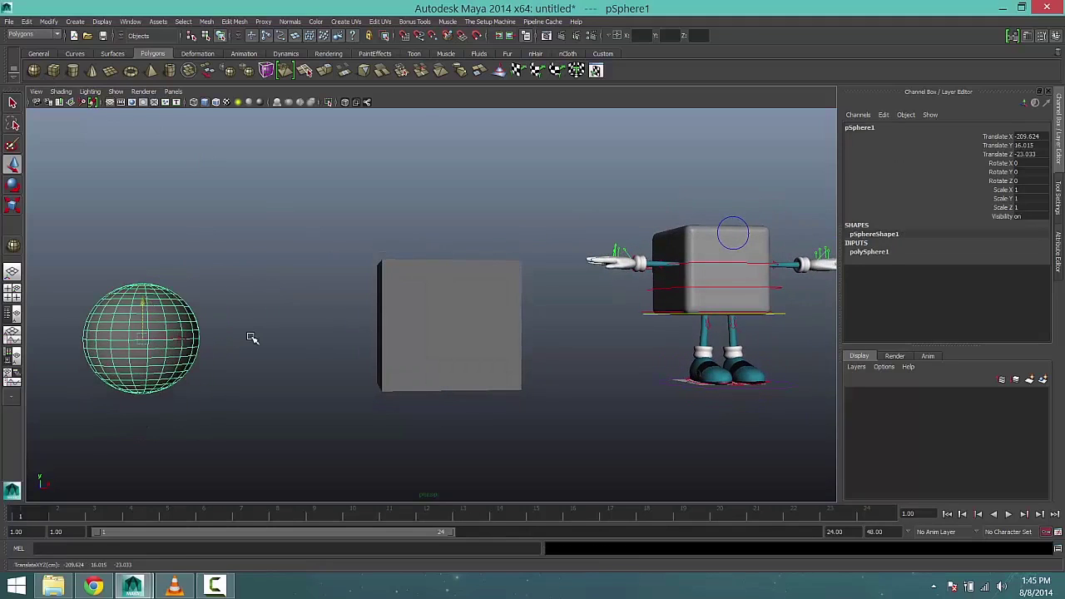
Using the front view, raise the sphere to a Translate Y of about 20.5 to rest on the ground line
key(space)
key(space)
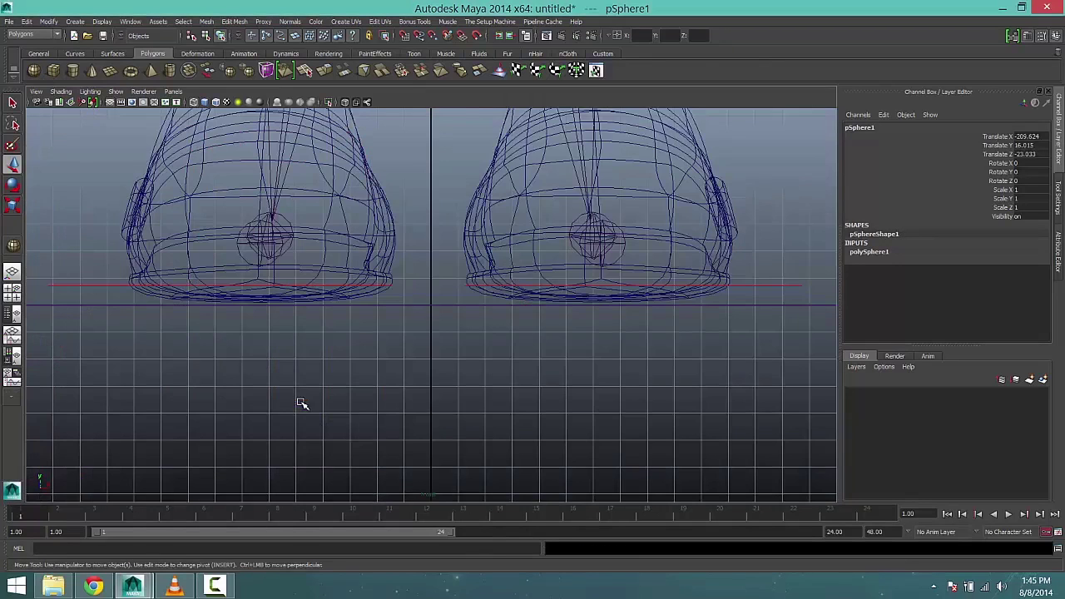
scroll(299, 405, down, 6)
alt+middle_drag(233, 382, 566, 393)
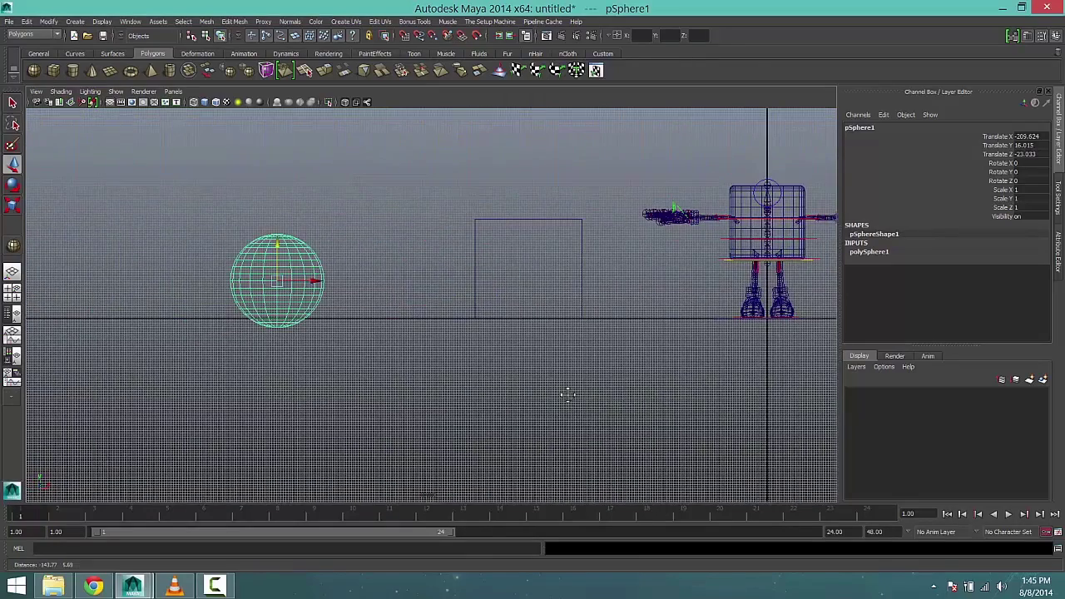
drag(280, 242, 285, 236)
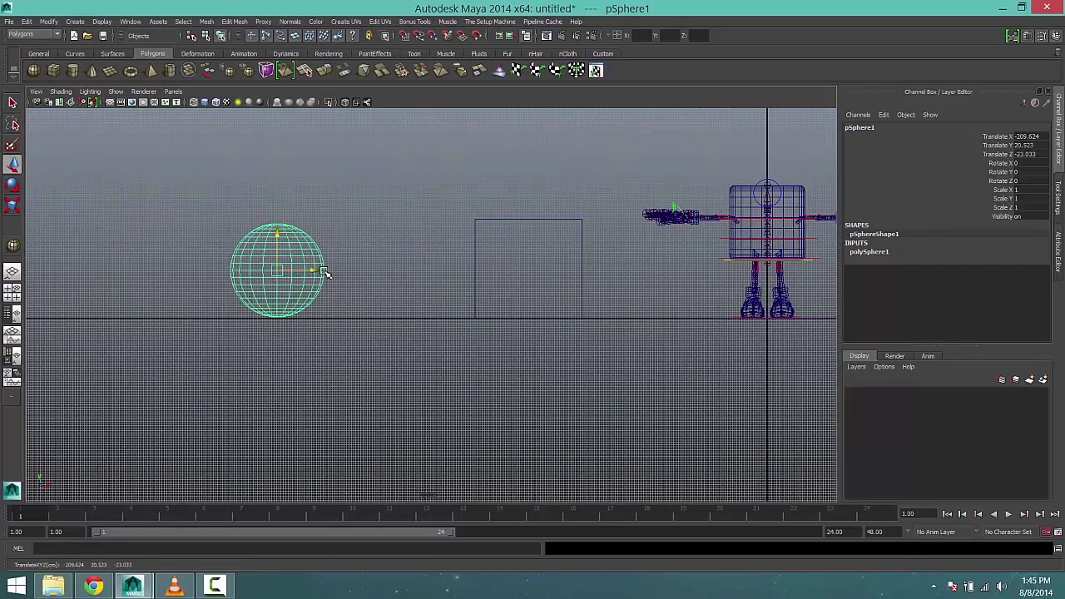
key(space)
key(space)
Create a large polygon plane as a floor beneath the sphere
alt+drag(362, 312, 388, 430)
click(113, 74)
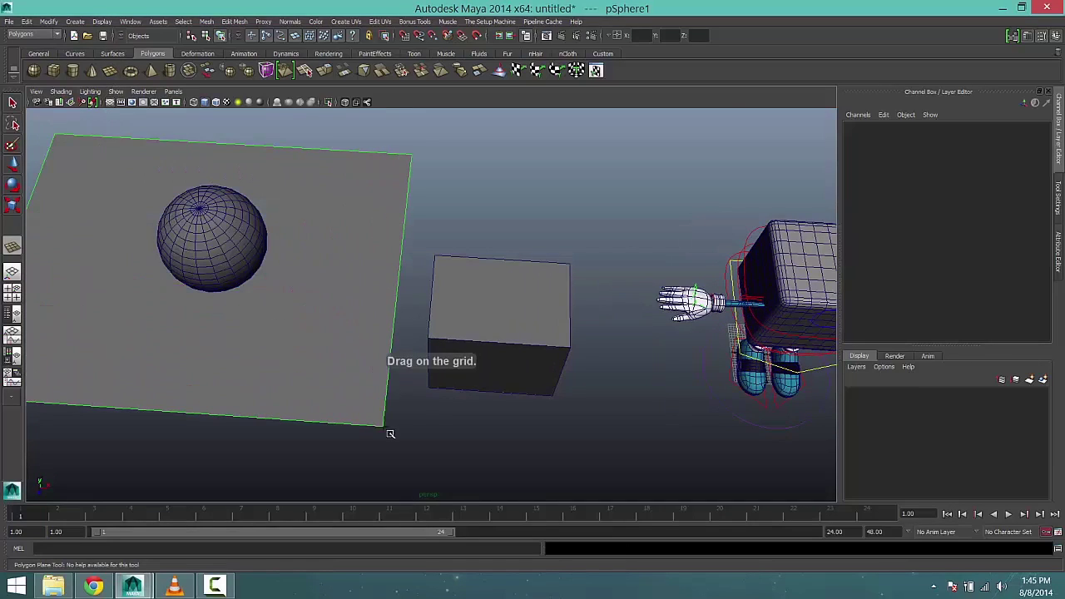
key(w)
alt+drag(391, 361, 239, 370)
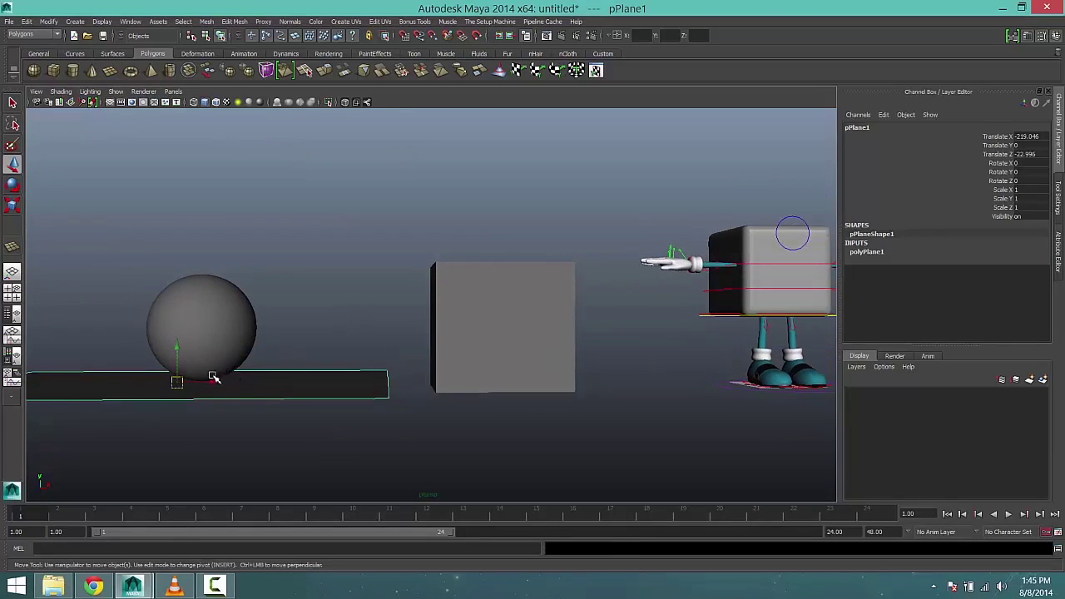
Move the sphere along X to about -218.5, centring it on the plane, and frame it in the view
click(233, 353)
drag(226, 330, 221, 333)
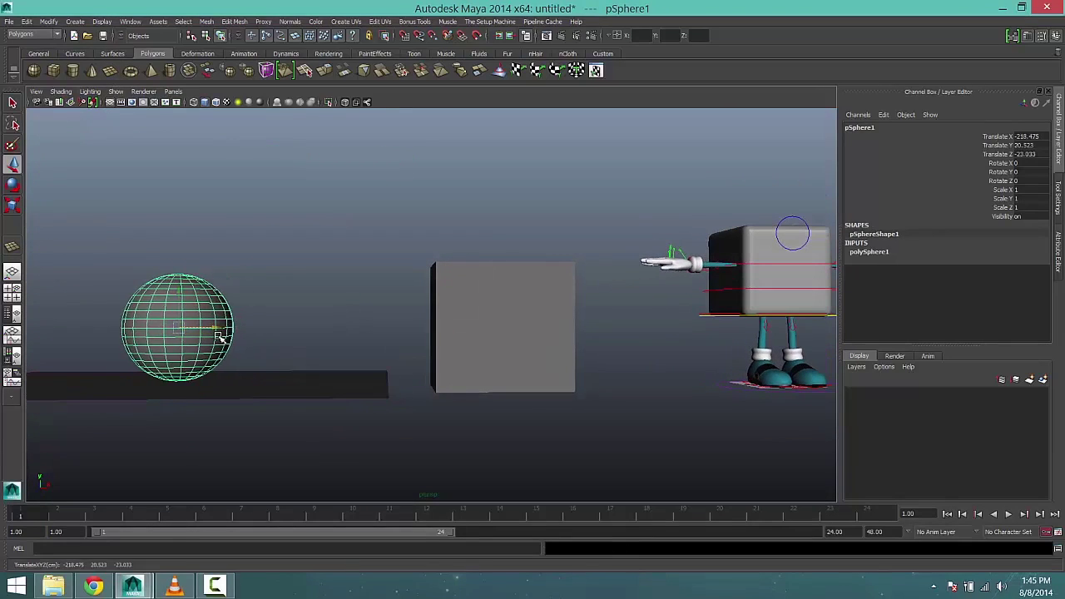
key(f)
alt+right_drag(418, 375, 568, 394)
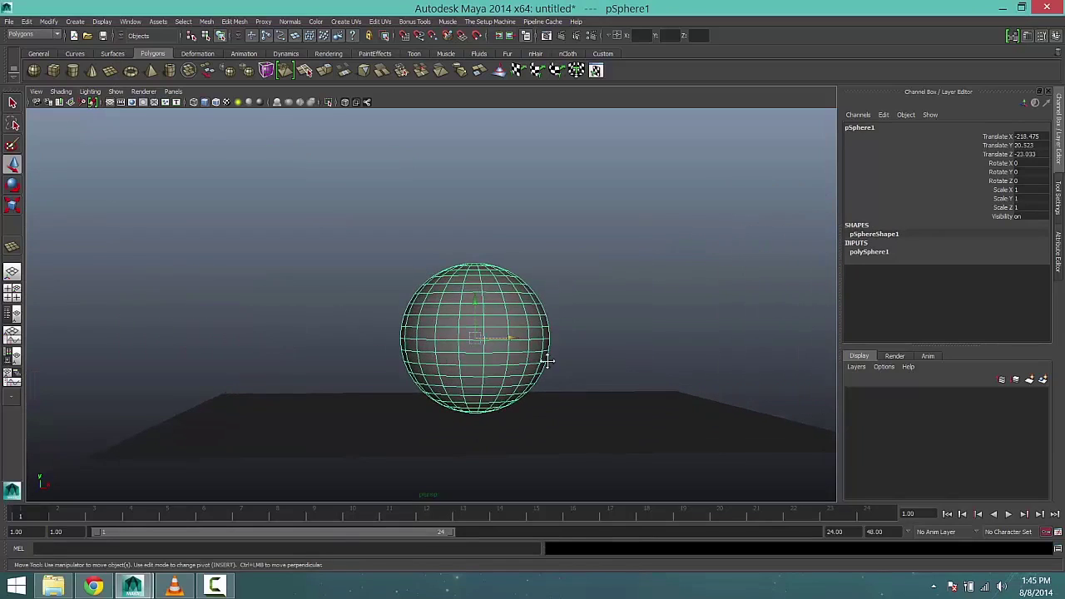
alt+drag(568, 394, 544, 397)
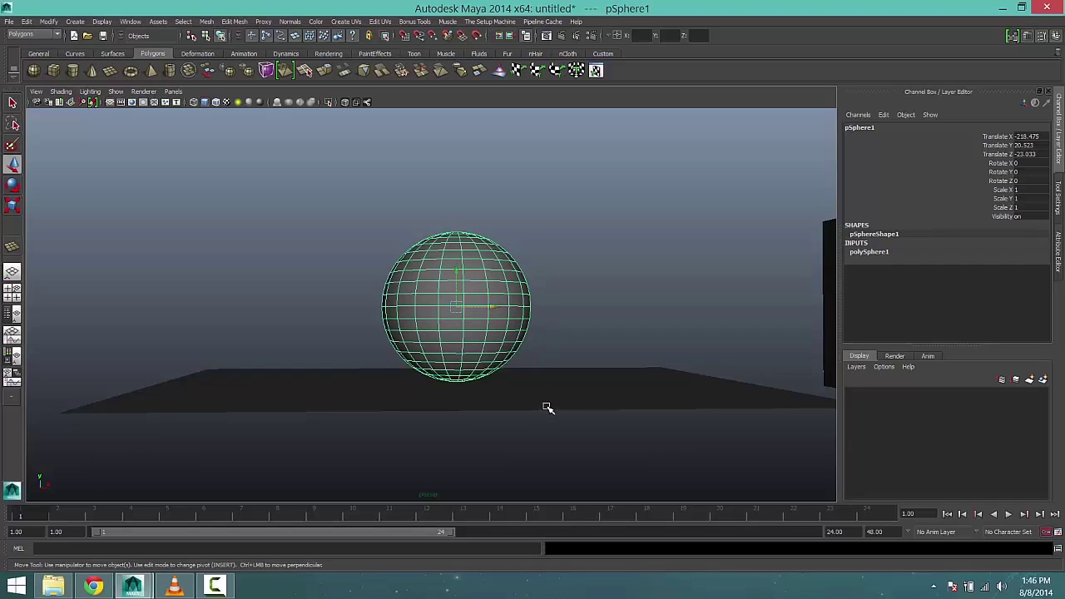
Extend the visible playback range to 48 frames and set the current time to frame 1
alt+right_drag(499, 400, 450, 401)
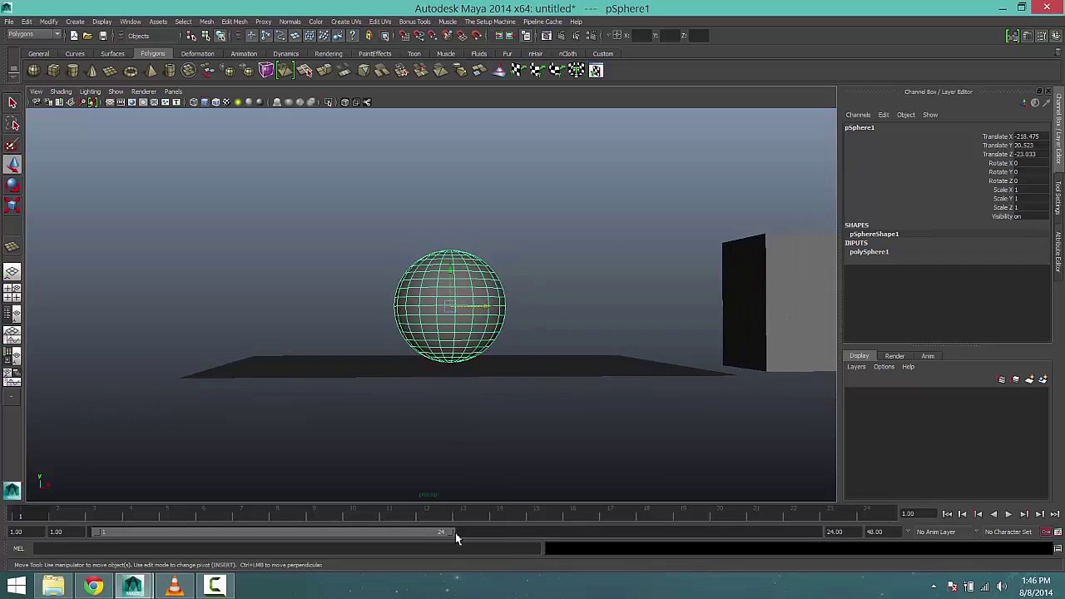
drag(441, 532, 861, 541)
drag(52, 518, 17, 518)
Raise the sphere high above the plane to a Translate Y of about 87.3 and key it at frame 1
alt+drag(442, 430, 440, 439)
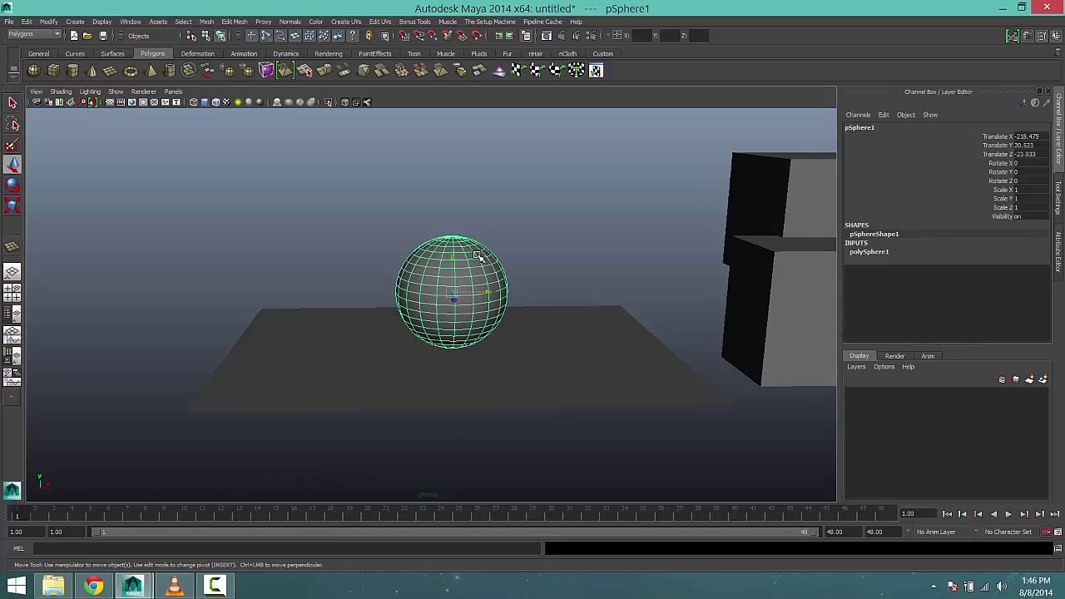
alt+drag(431, 273, 457, 320)
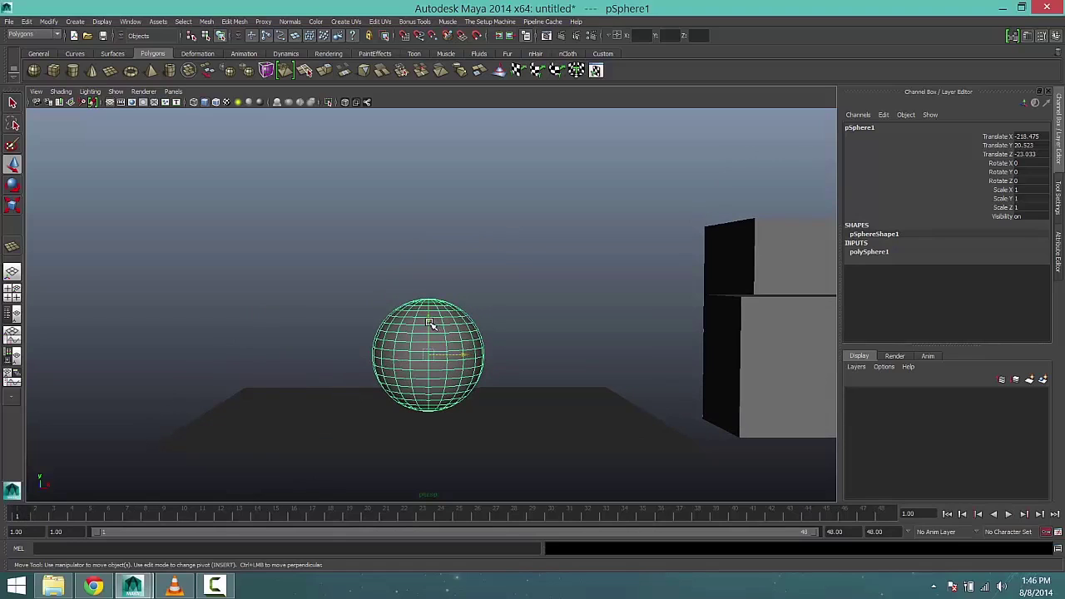
drag(431, 324, 432, 141)
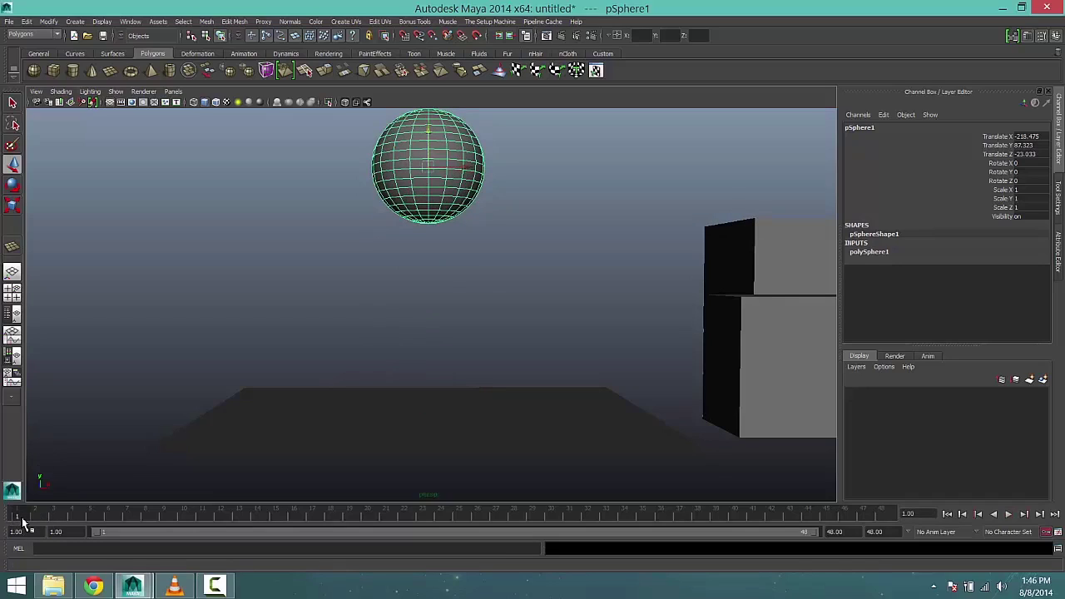
key(s)
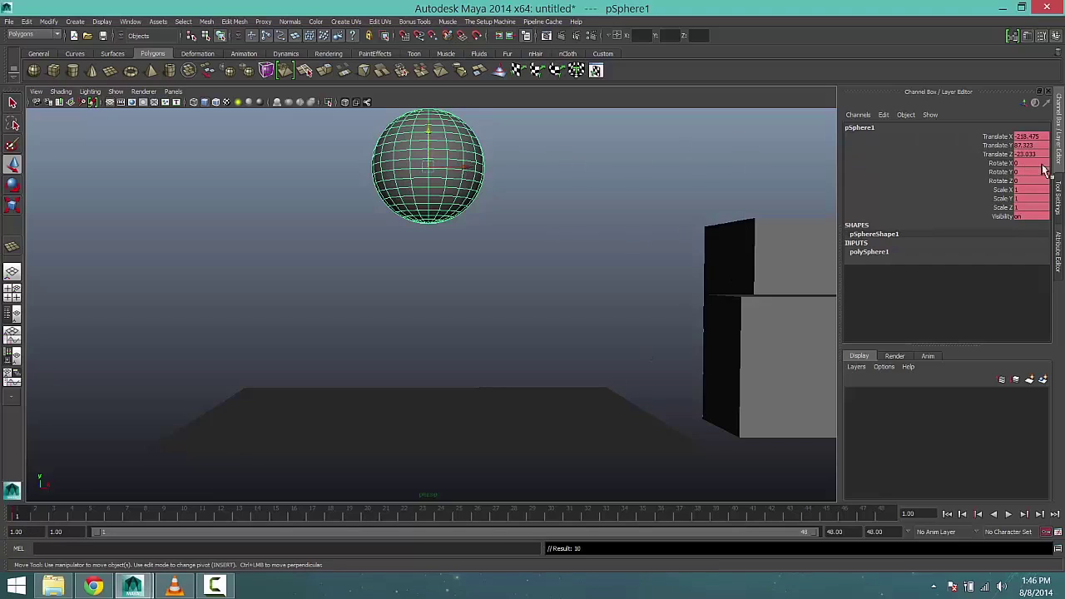
right_click(1003, 139)
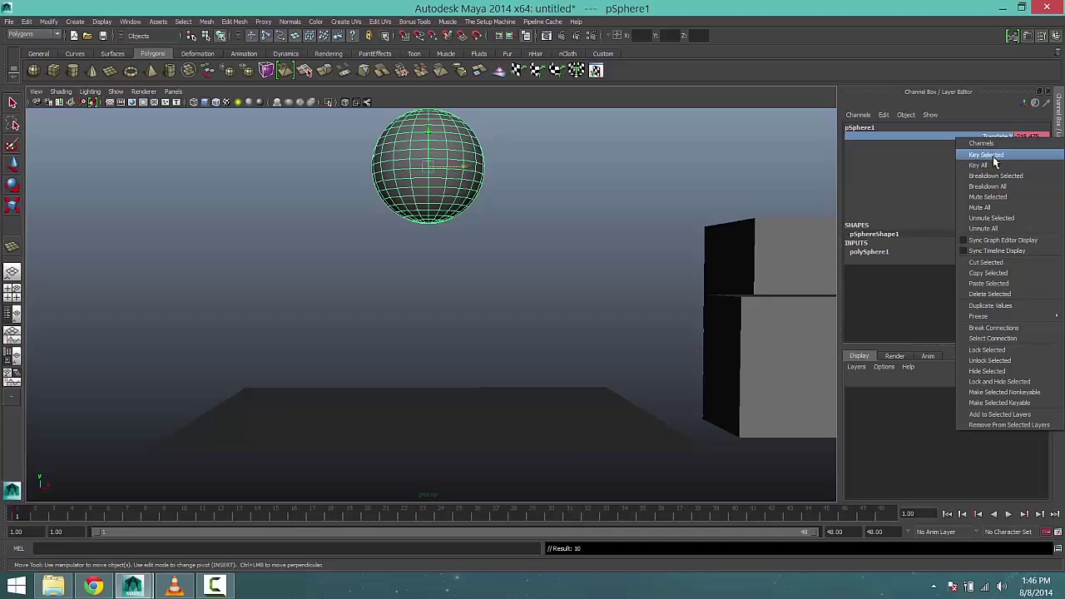
click(570, 197)
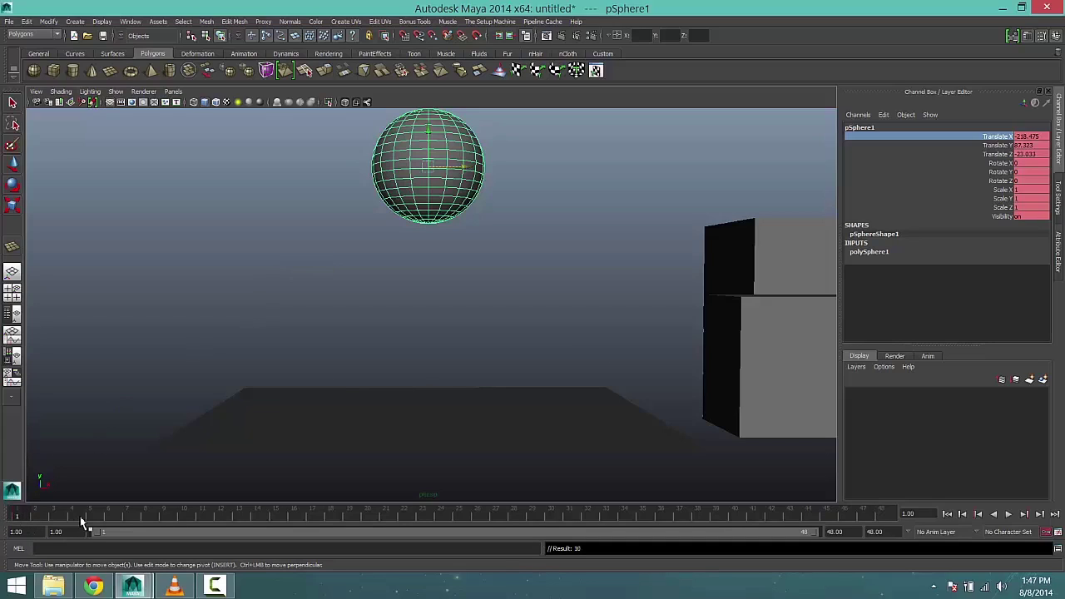
Key the sphere lowered to the plane at frame 10 (Translate Y about 21.3) and raised to about 68.6 at frame 20
click(186, 517)
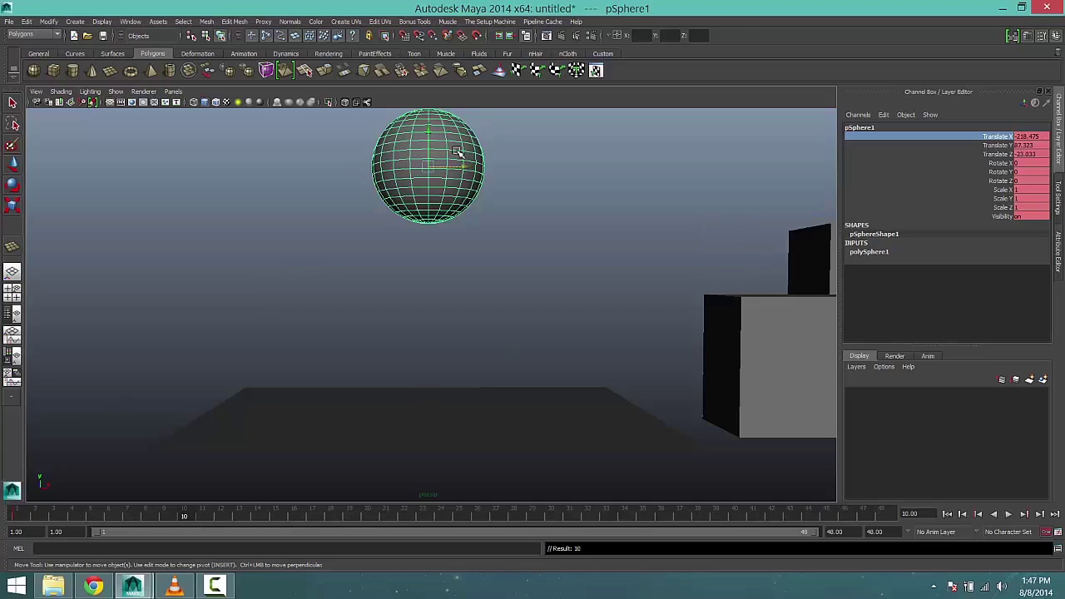
drag(432, 135, 428, 330)
key(s)
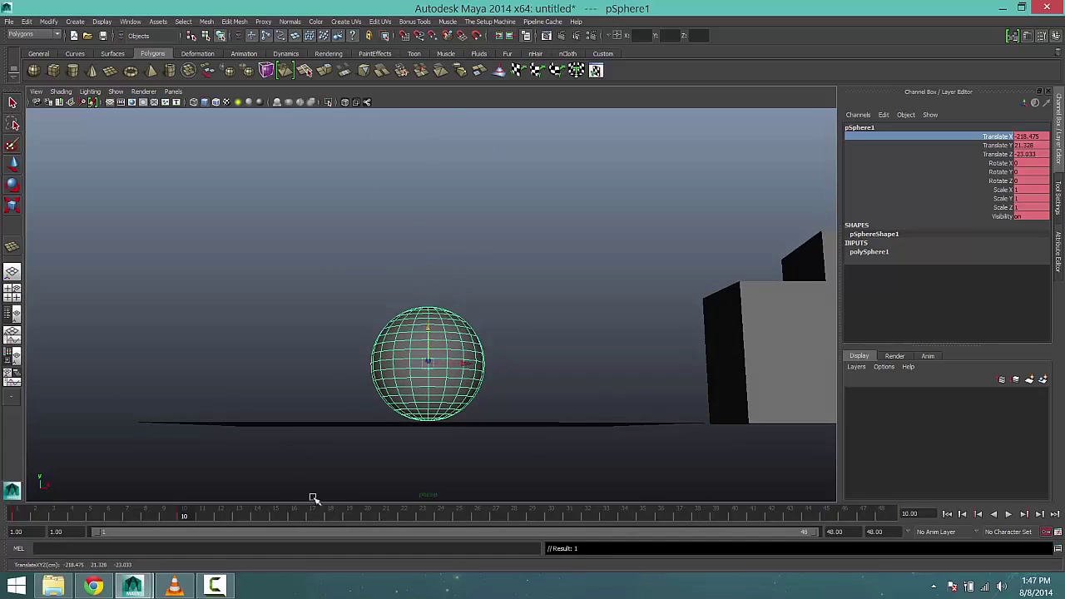
click(370, 519)
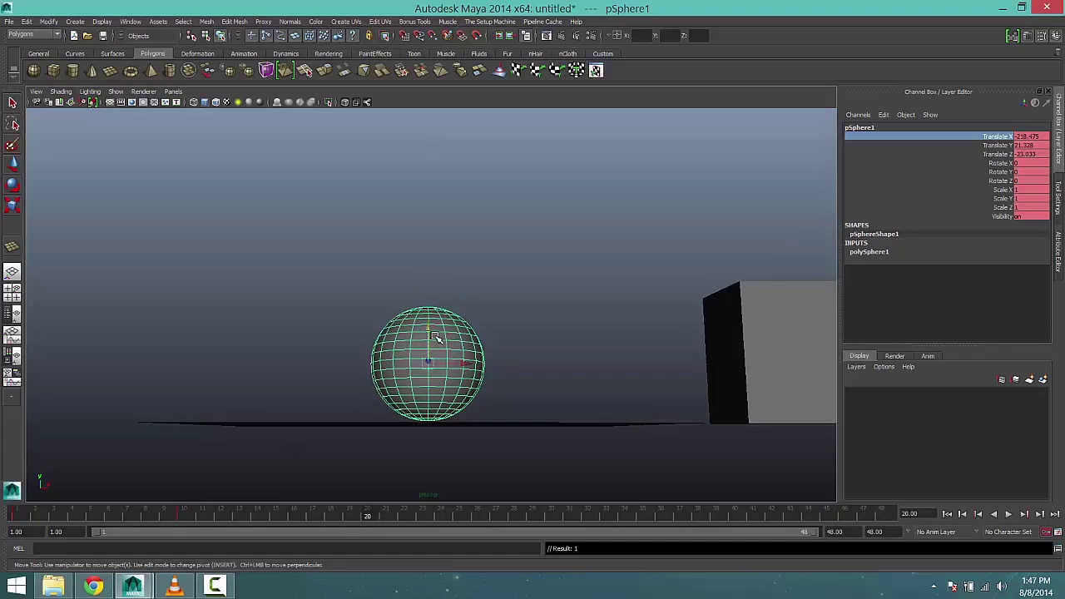
drag(428, 331, 429, 198)
key(s)
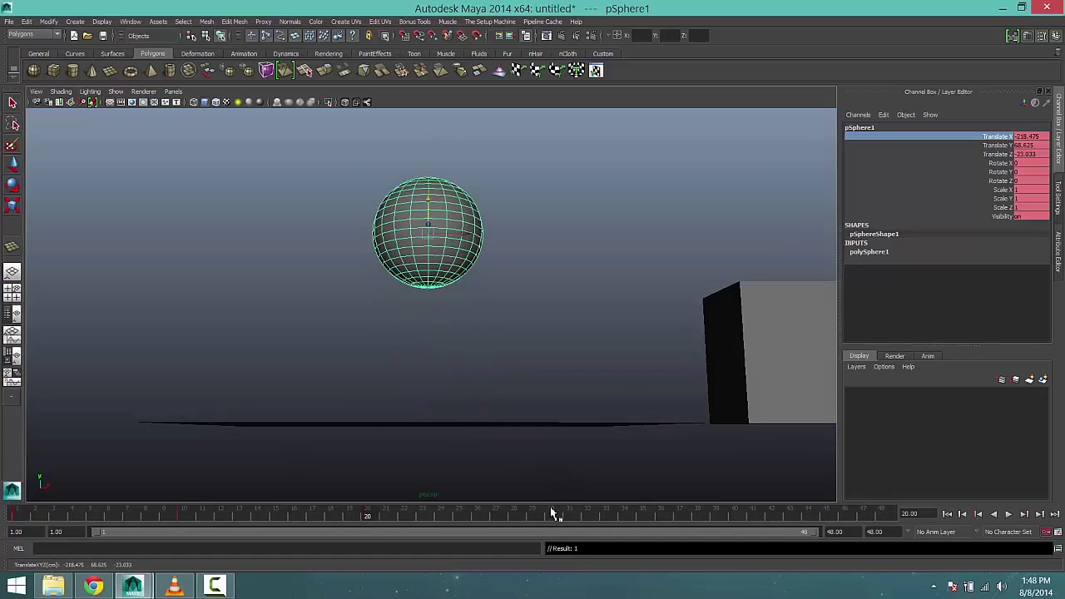
Key the sphere back on the plane at frame 30 (Translate Y about 20.9) and raised to about 78.2 at frame 40
click(551, 519)
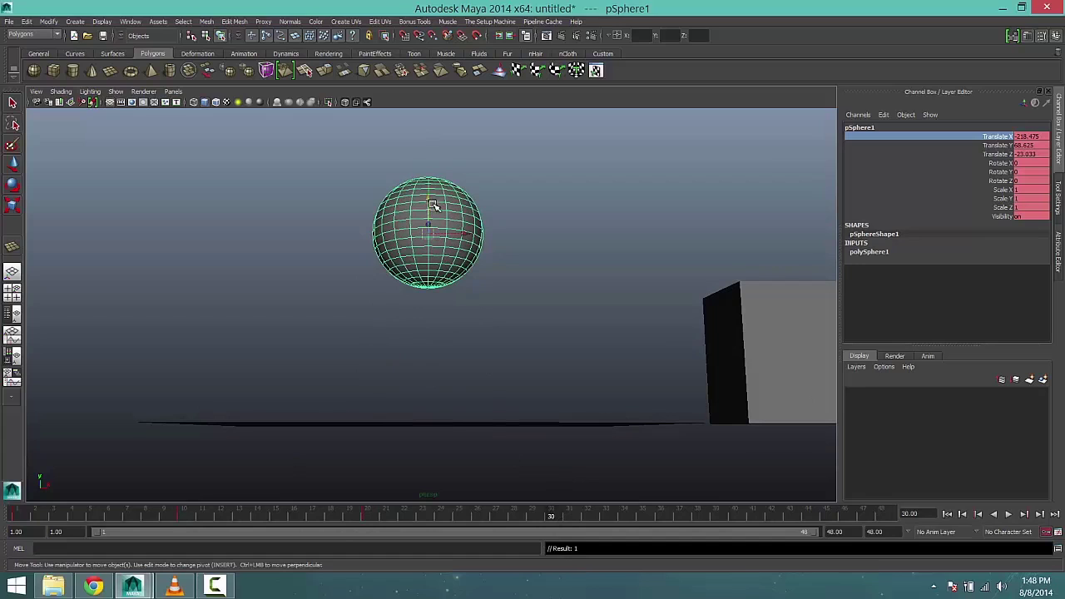
drag(429, 203, 429, 363)
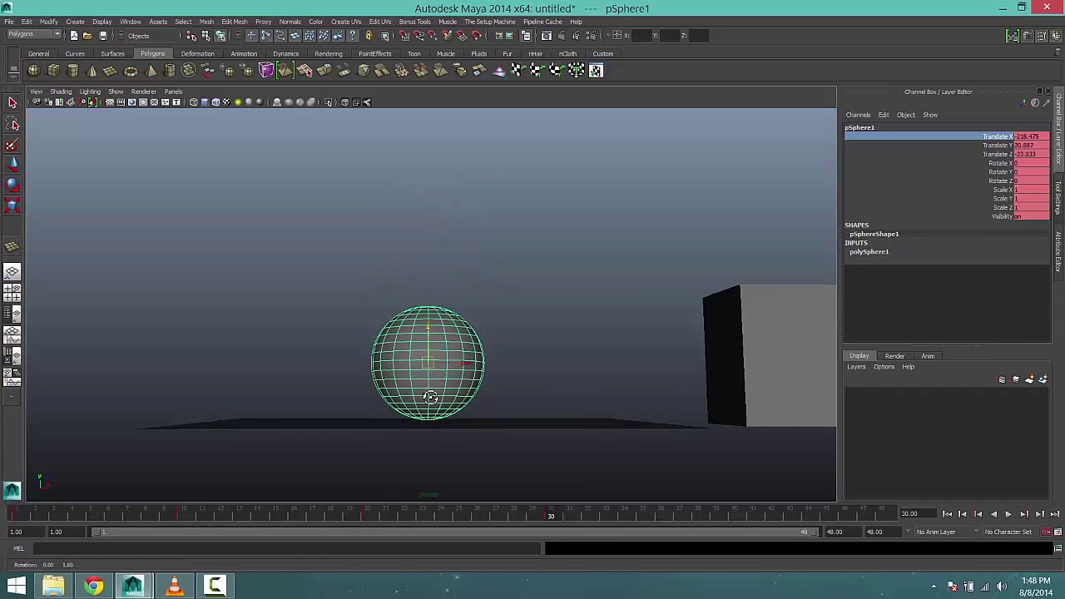
click(735, 517)
drag(429, 330, 431, 172)
key(s)
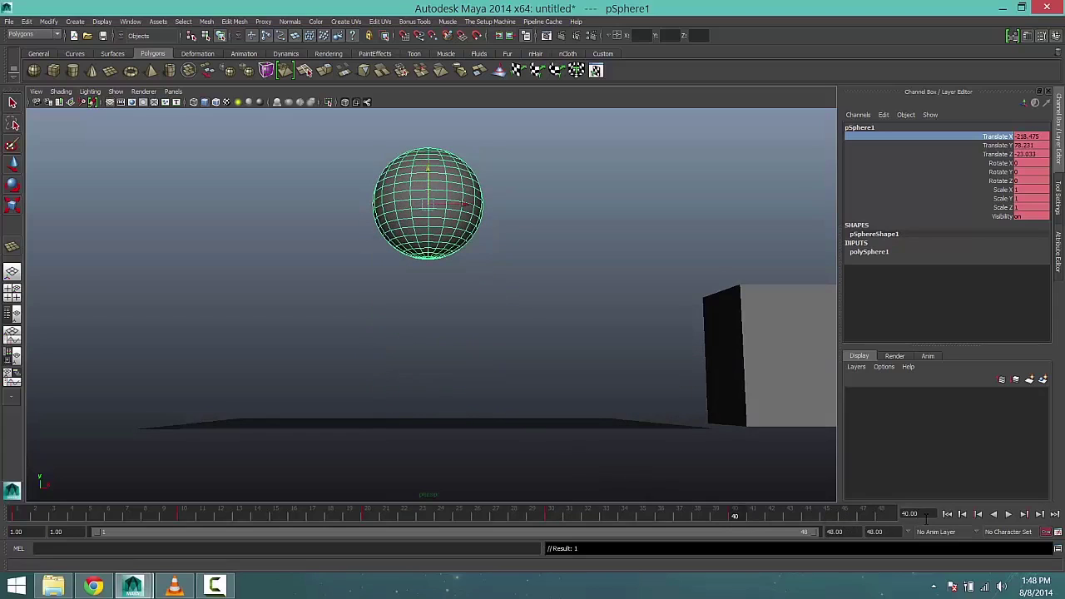
Play the sphere's bounce animation from frame 1 to review the motion
click(961, 516)
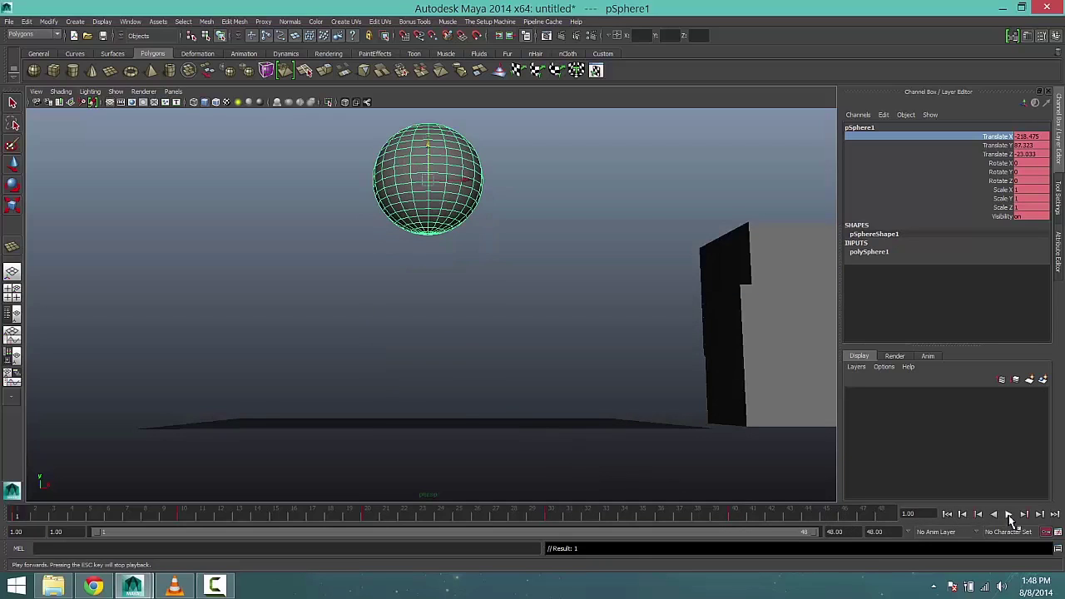
click(1008, 516)
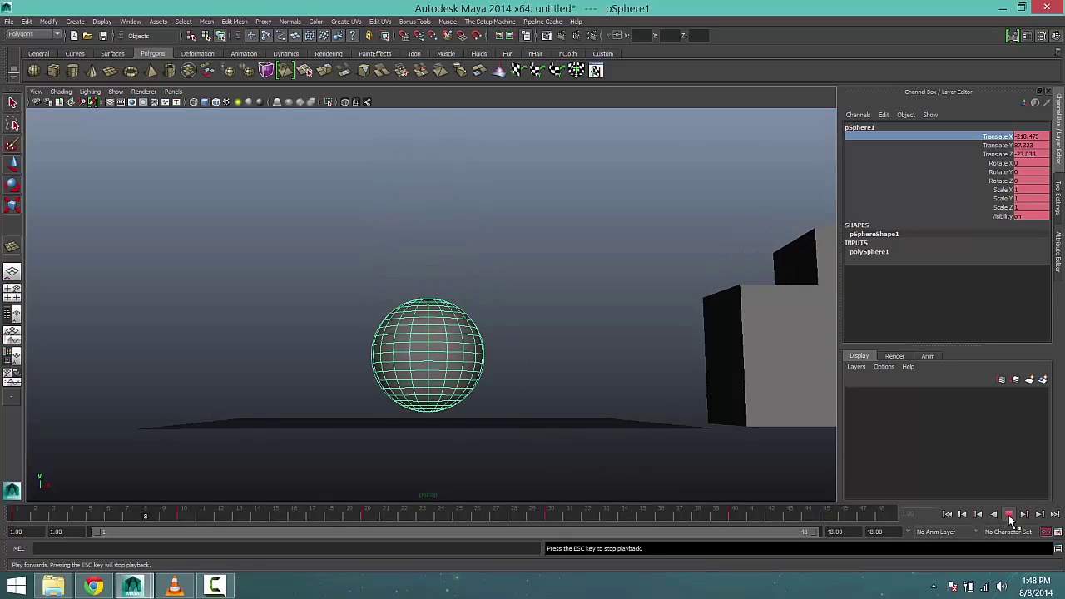
Stop the playback, replay the sphere's bounce, and return to frame 1 to examine the motion
click(1009, 516)
alt+drag(691, 452, 678, 478)
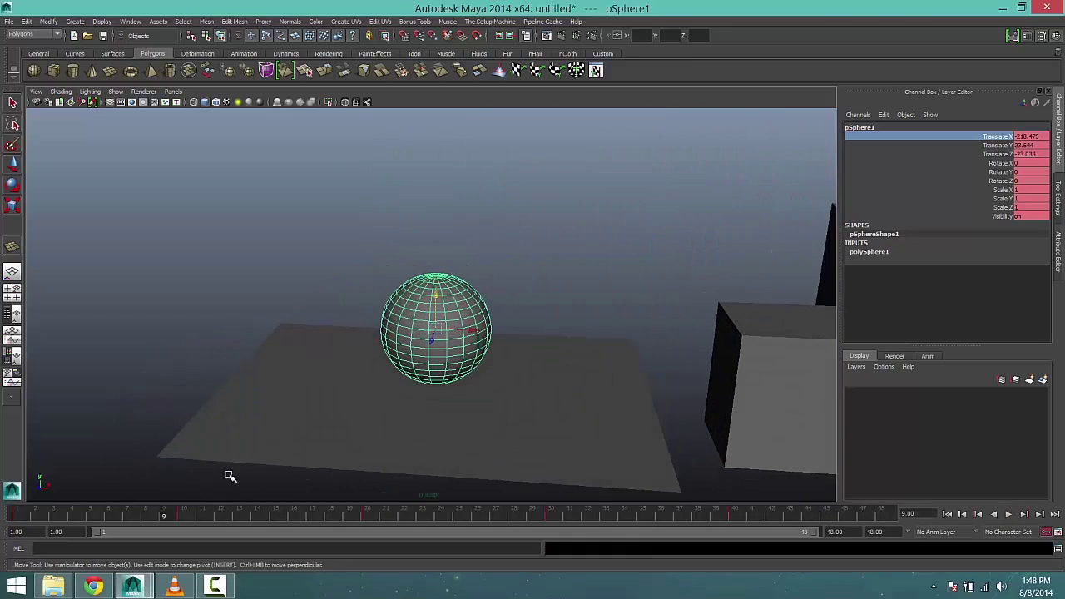
click(20, 514)
key(alt+v)
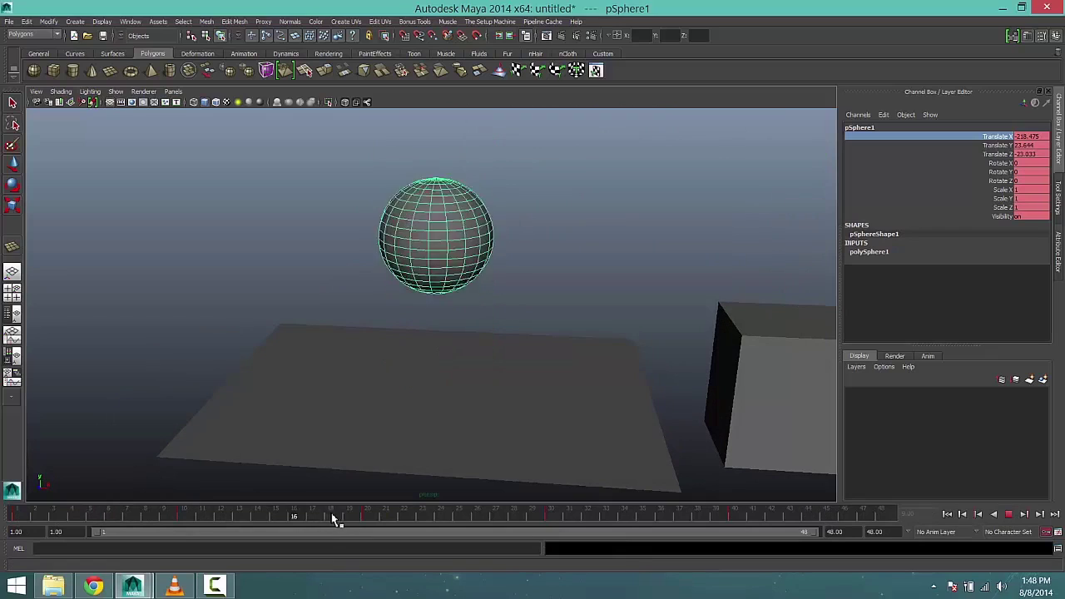
drag(331, 517, 18, 517)
alt+drag(283, 407, 416, 407)
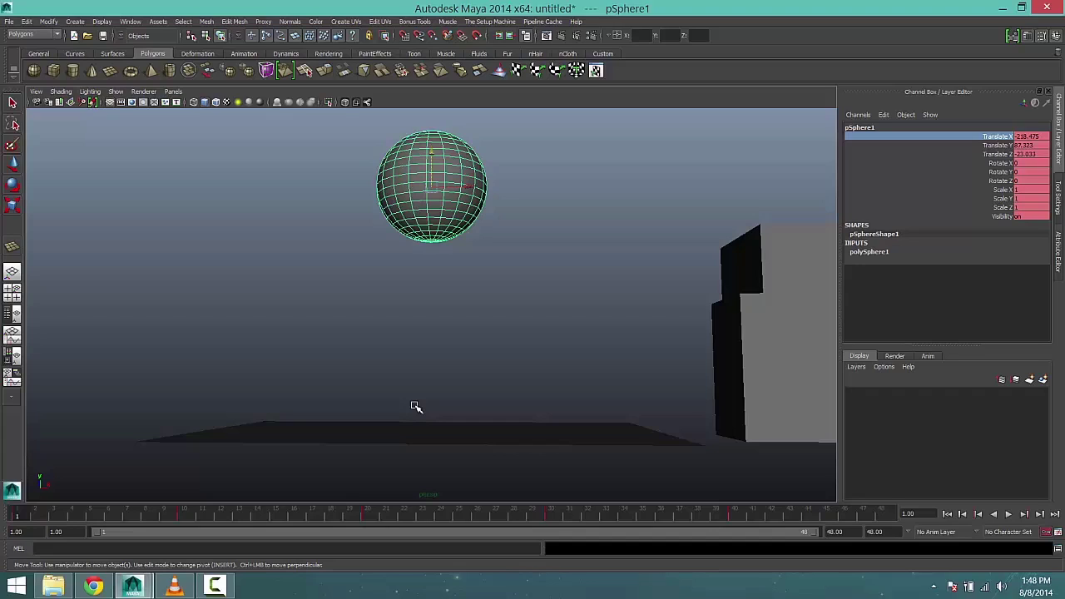
alt+drag(458, 419, 429, 411)
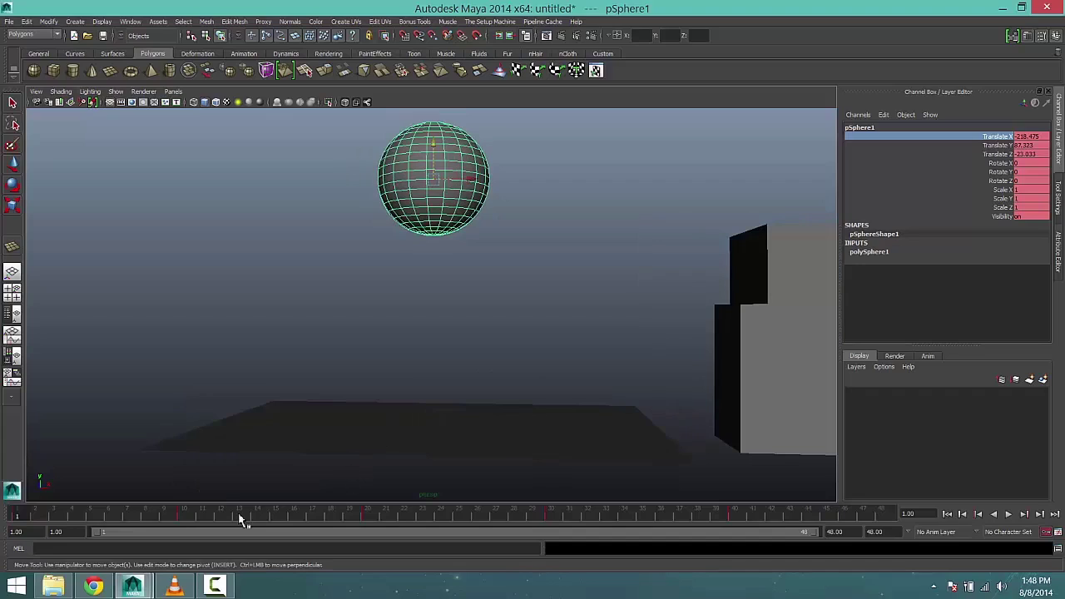
At frame 10, duplicate the sphere and move the copy along X beside the original to a Translate X of about -168
click(186, 517)
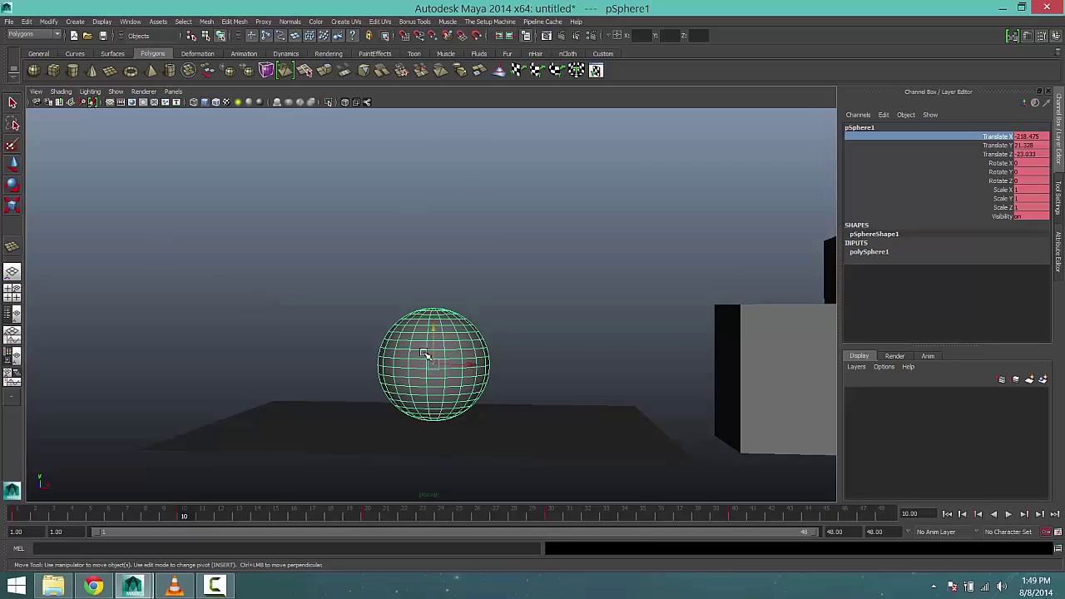
drag(470, 366, 327, 362)
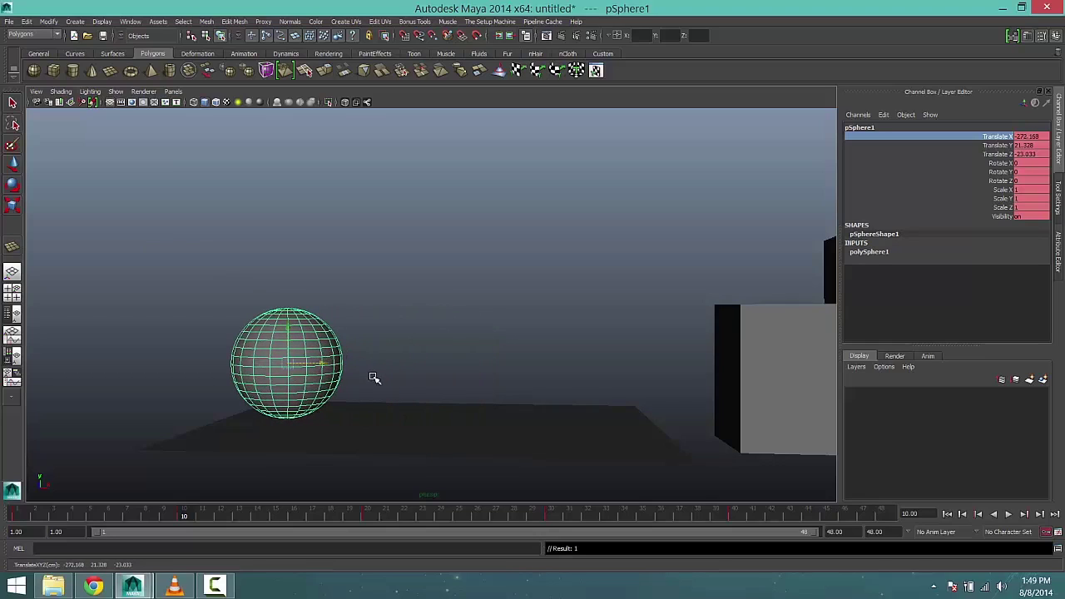
key(ctrl+z)
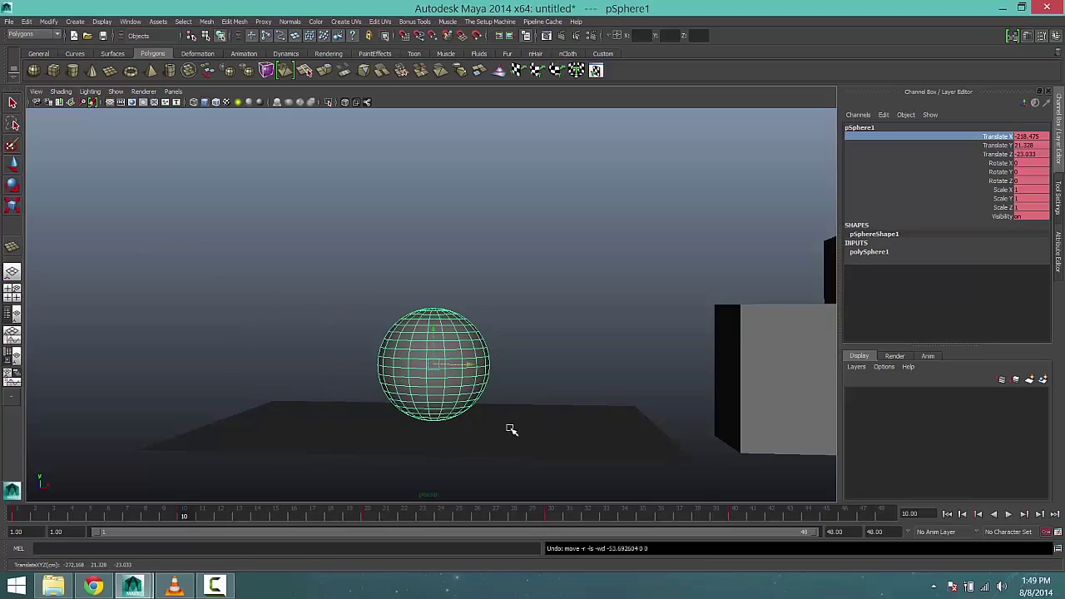
key(ctrl+d)
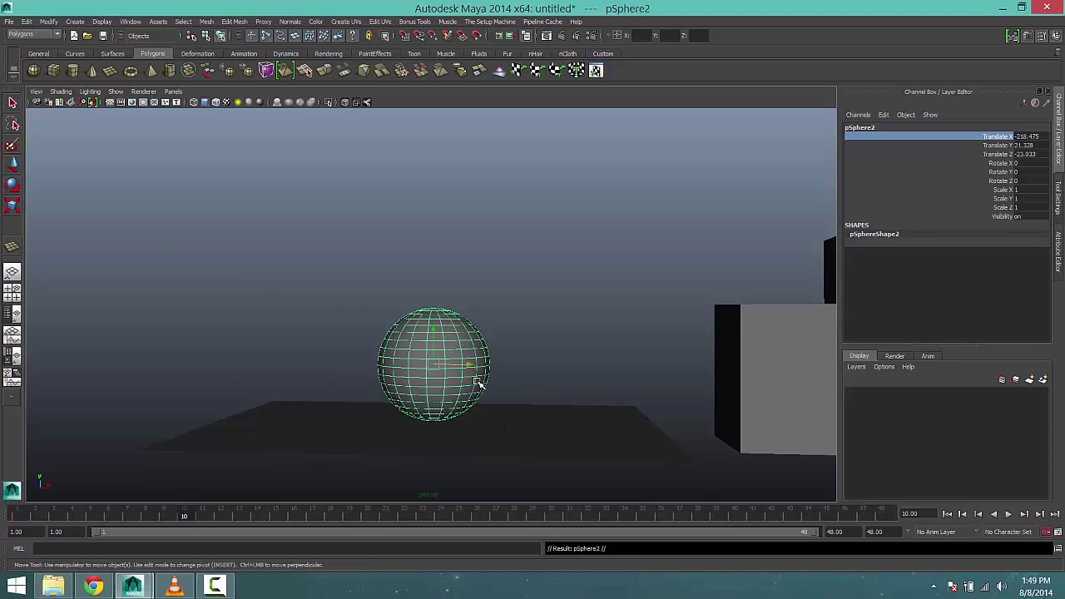
drag(478, 366, 618, 379)
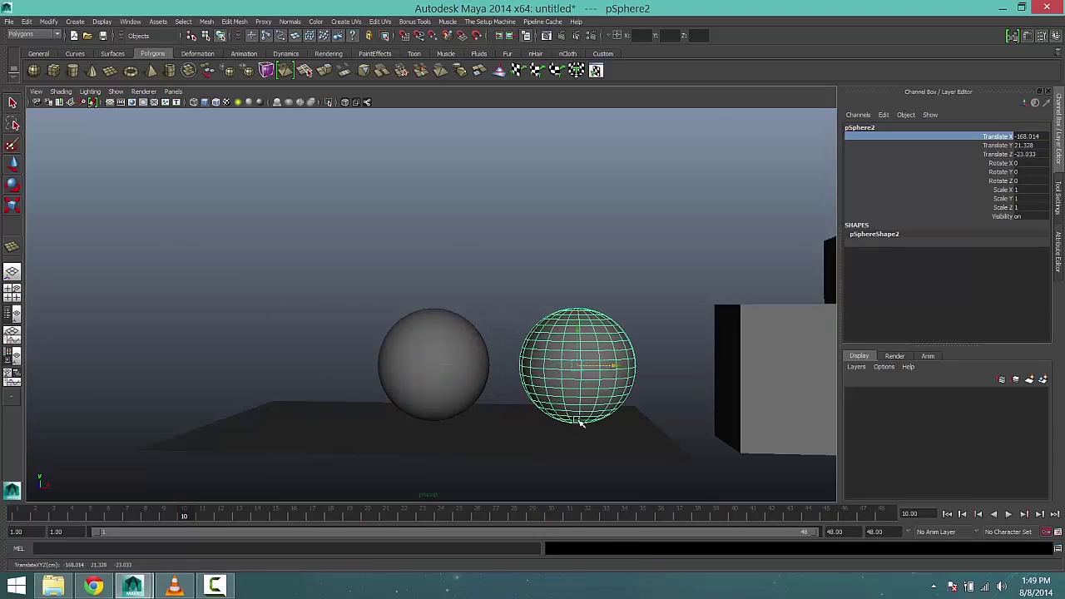
Compare the original and duplicated spheres by selecting each in turn and scrubbing the timeline to frame 28
click(448, 356)
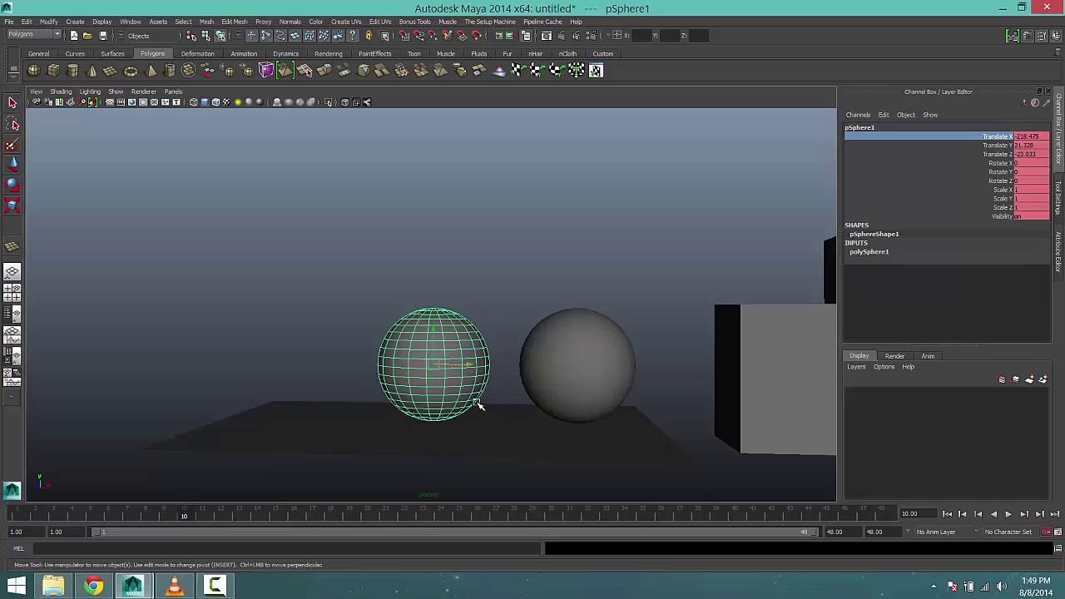
click(564, 348)
click(416, 329)
drag(186, 517, 513, 516)
Move the duplicated sphere's pivot down to its base for scaling
click(576, 372)
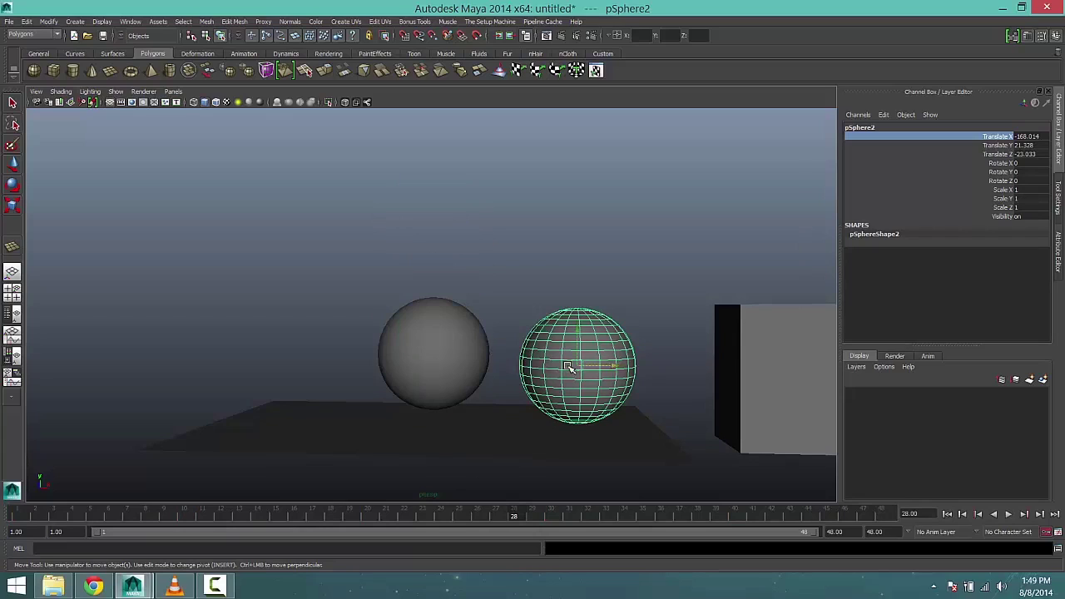
key(Insert)
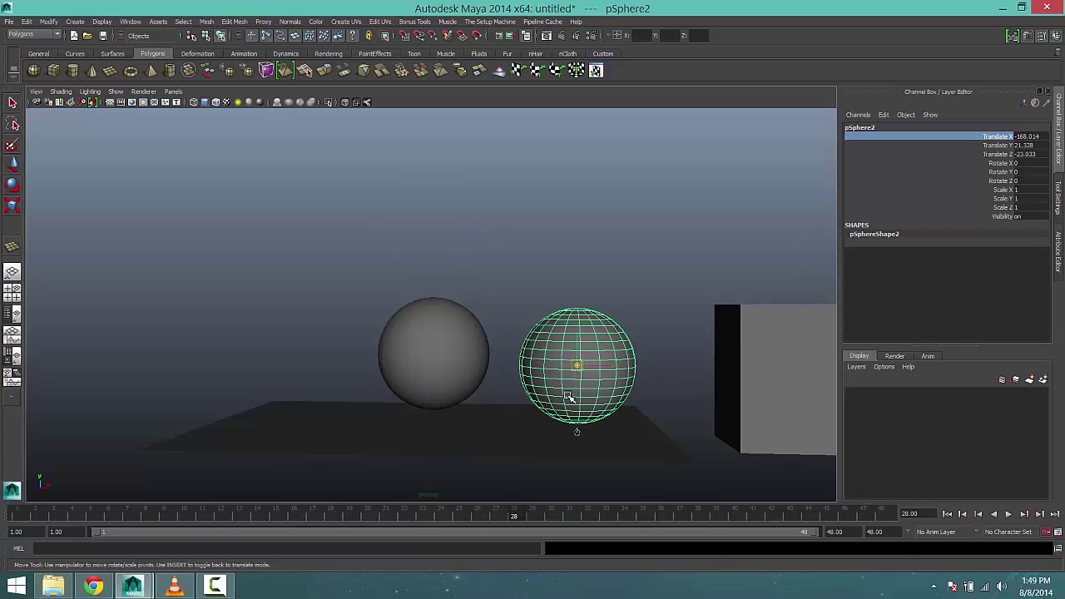
alt+drag(572, 367, 585, 423)
click(585, 416)
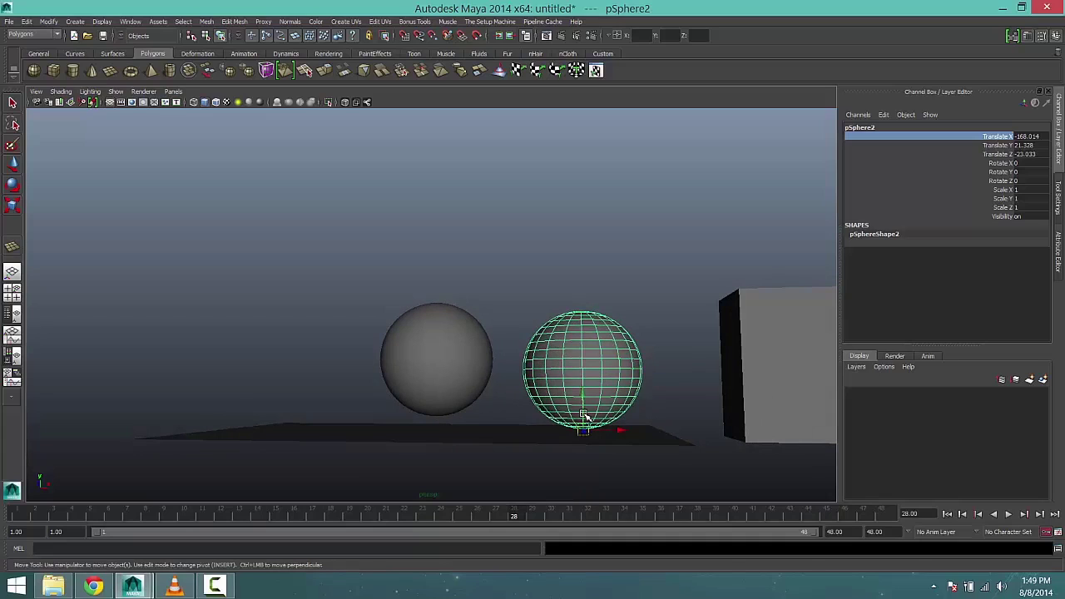
alt+drag(542, 444, 549, 444)
key(r)
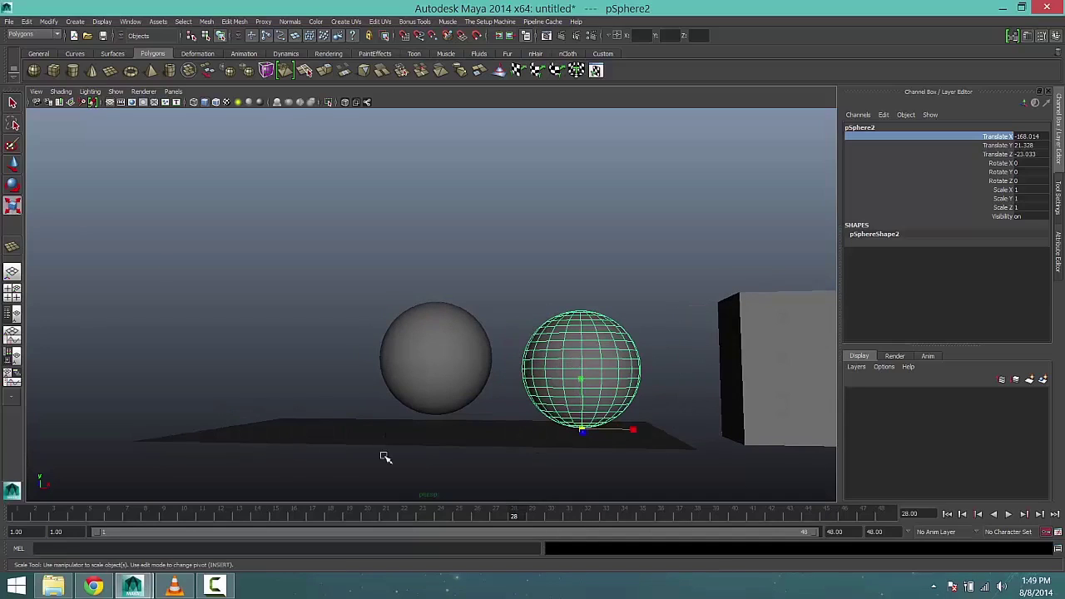
Raise the duplicated sphere to a Translate Y of about 84.8 and key it at frame 1
click(24, 514)
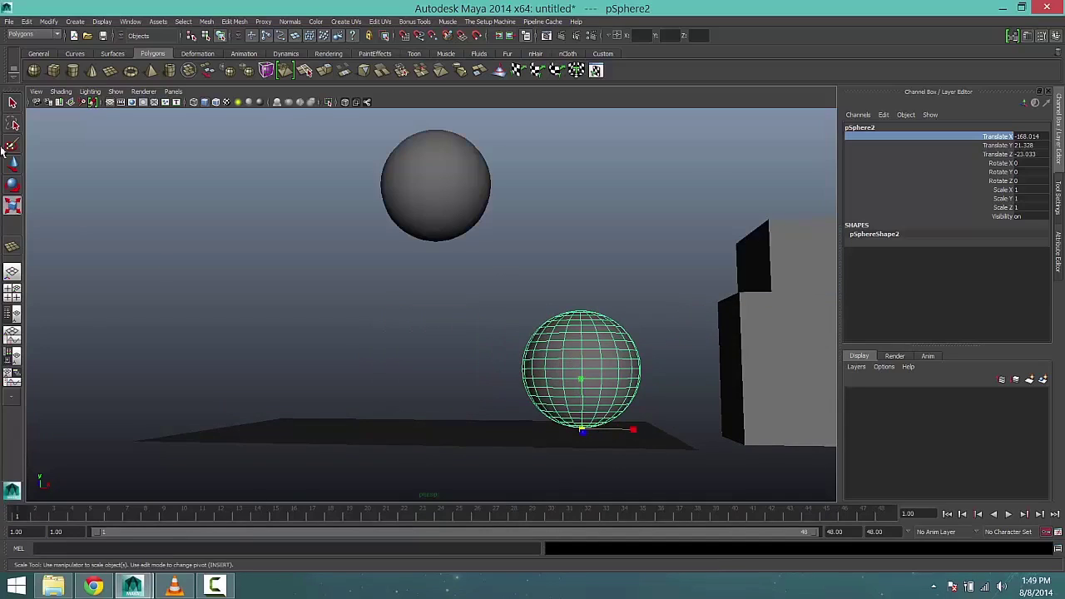
click(11, 164)
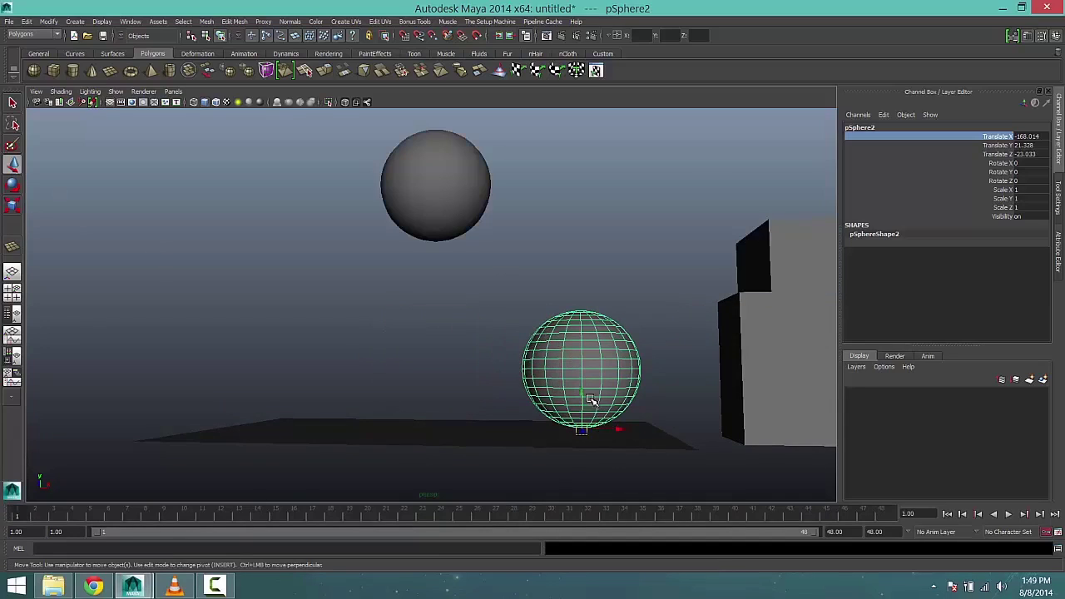
drag(582, 393, 586, 213)
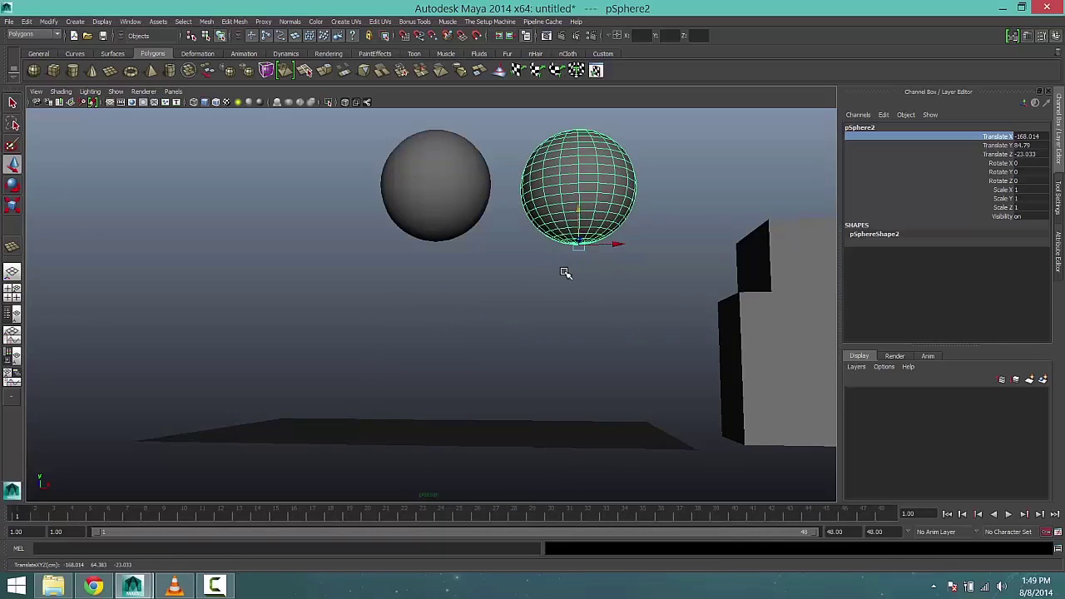
key(s)
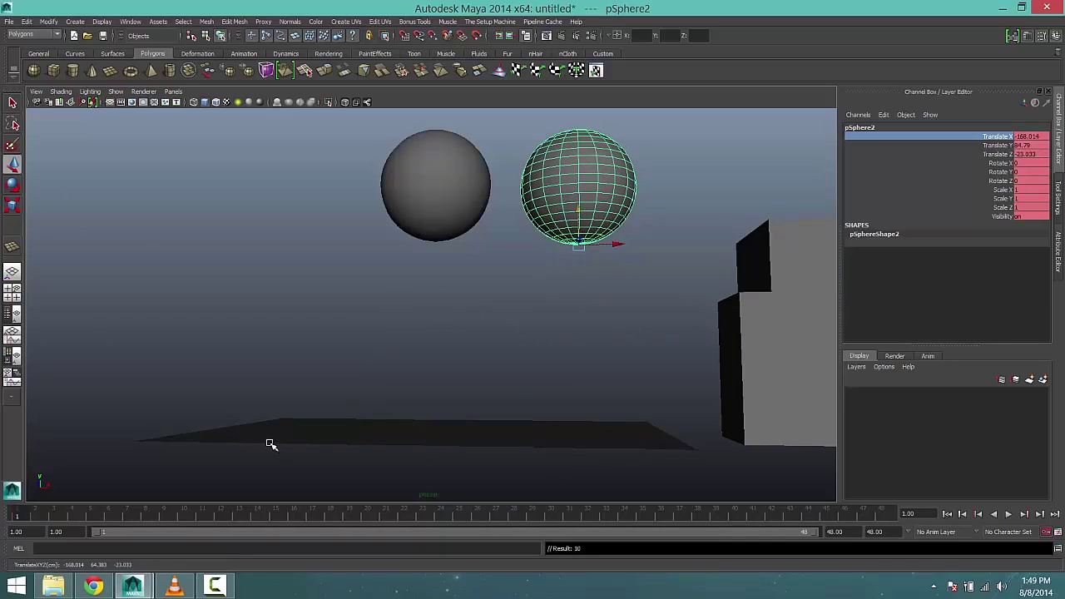
Lower the duplicated sphere onto the plane to a Translate Y of about 22 and key it at frame 10
click(187, 520)
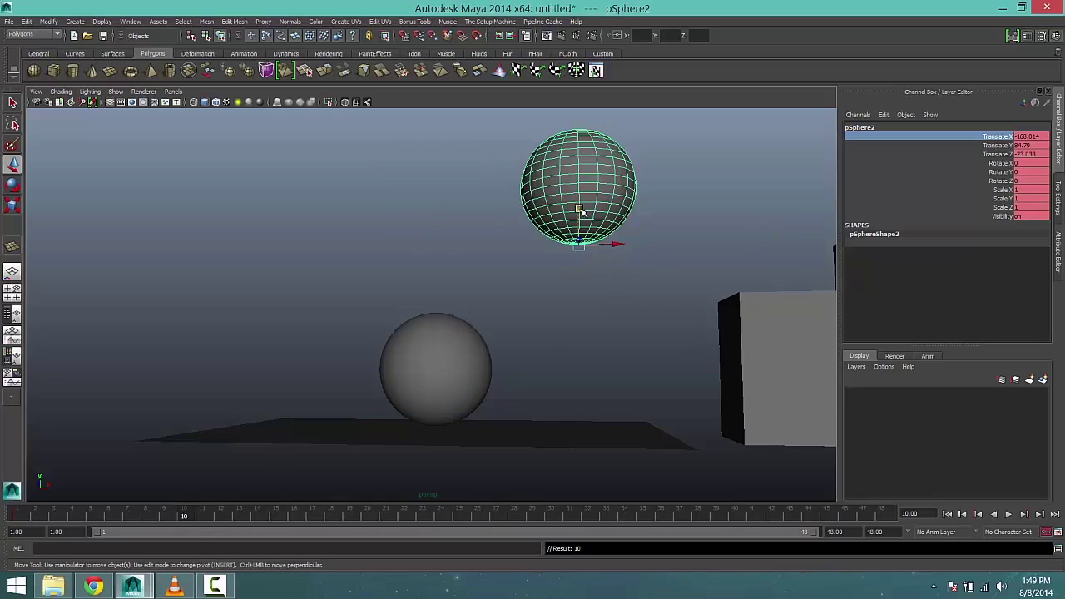
drag(577, 216, 582, 391)
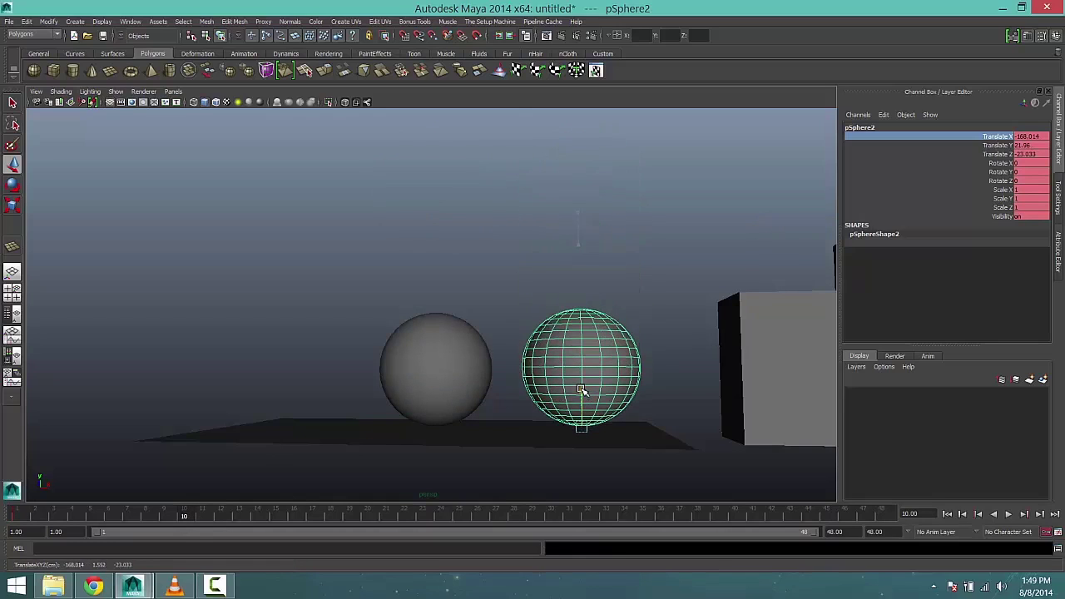
key(s)
alt+drag(605, 408, 582, 396)
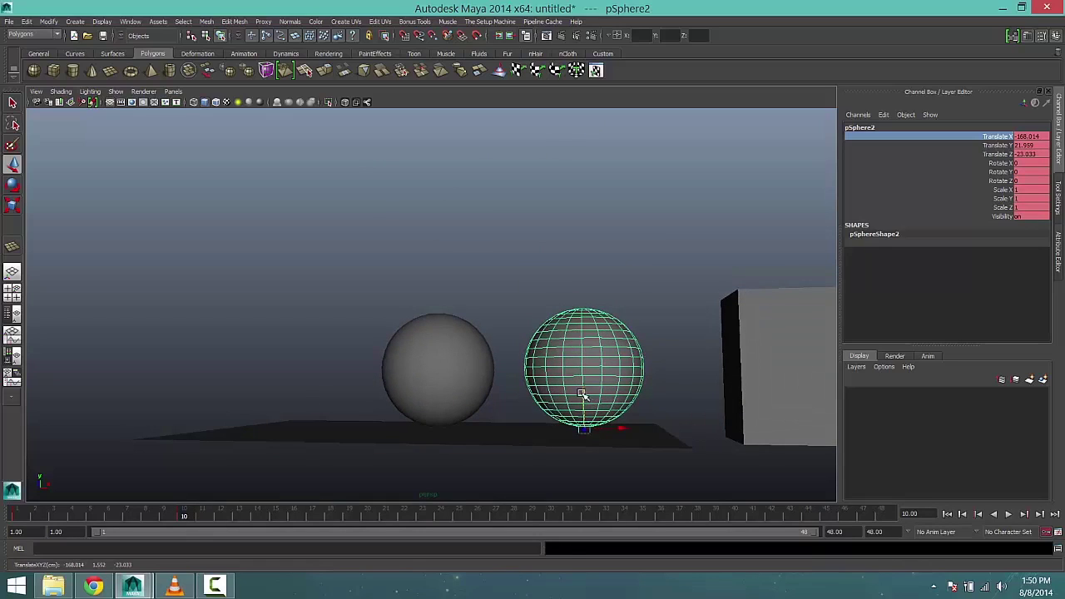
key(s)
Squash the duplicated sphere vertically at frame 12 to a Scale Y of about 0.69
click(222, 517)
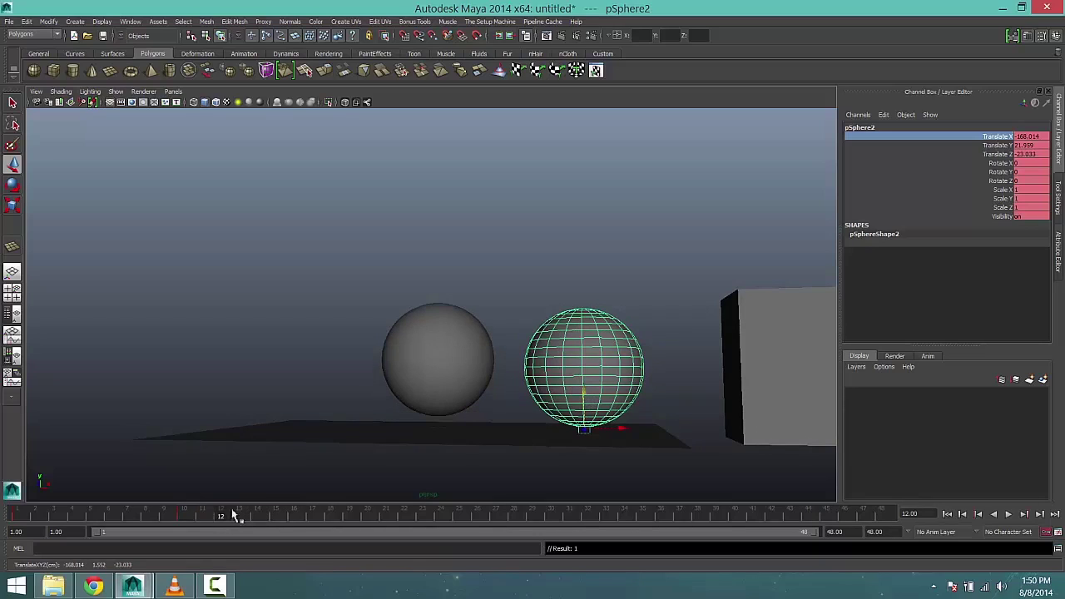
click(10, 205)
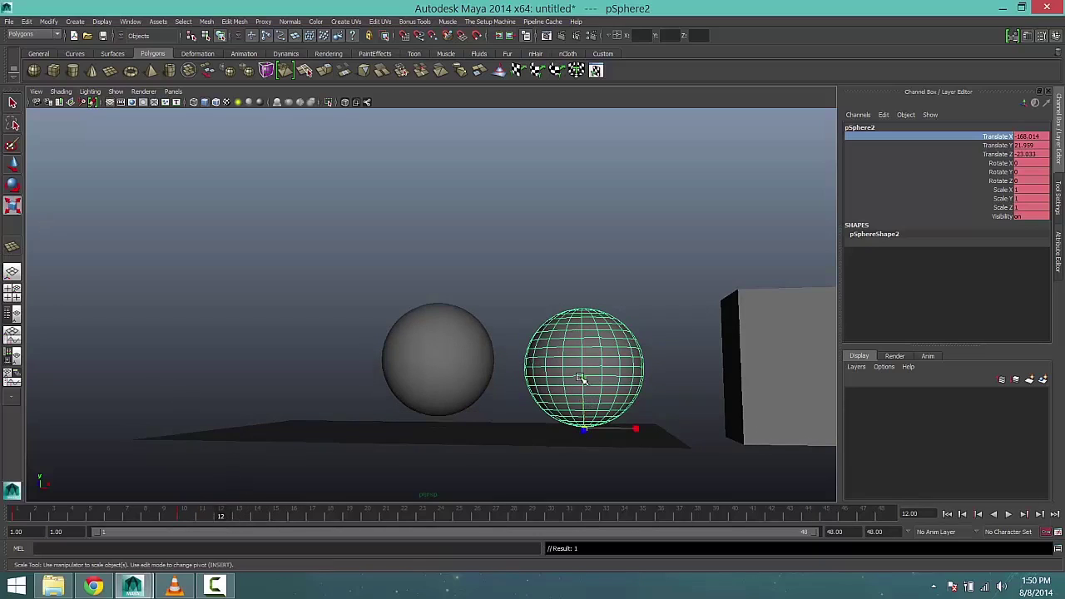
drag(585, 382, 587, 396)
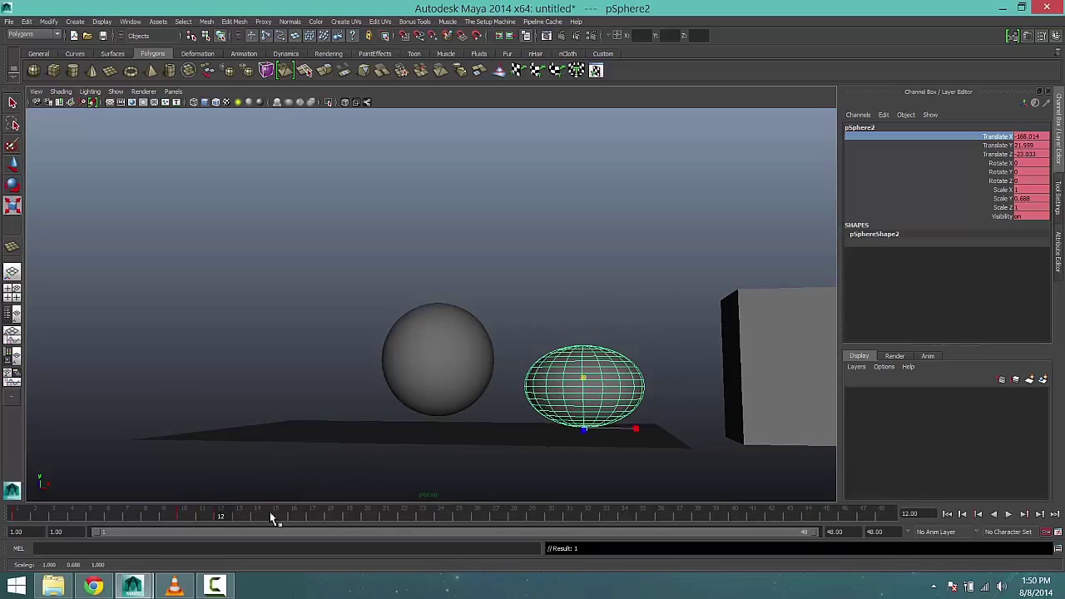
Key the duplicated sphere at frame 20, raised to a Translate Y of about 67.3 with Scale Y set to 1
click(366, 516)
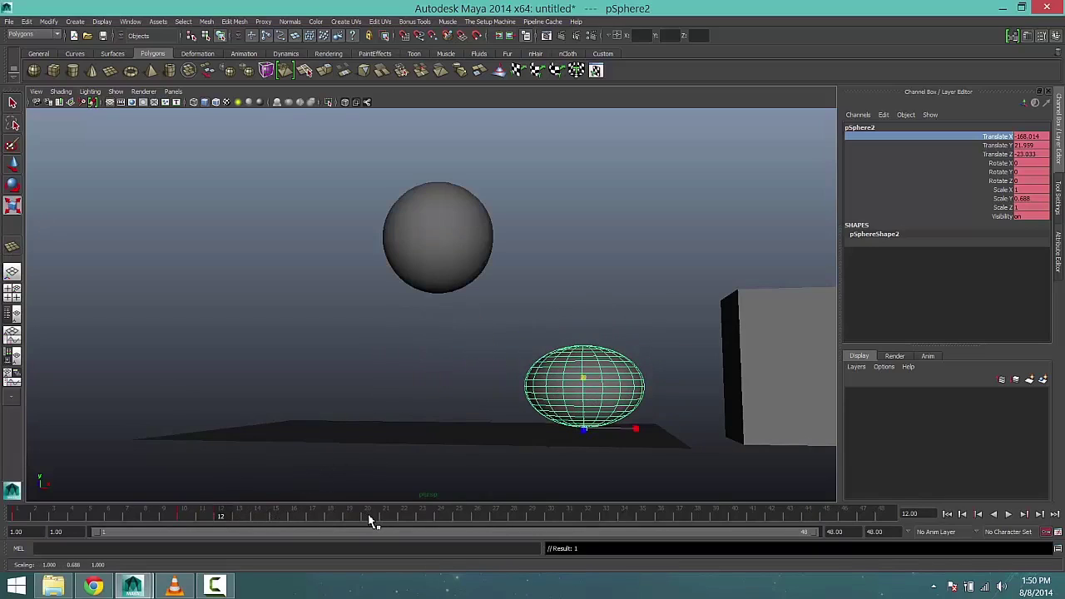
click(12, 164)
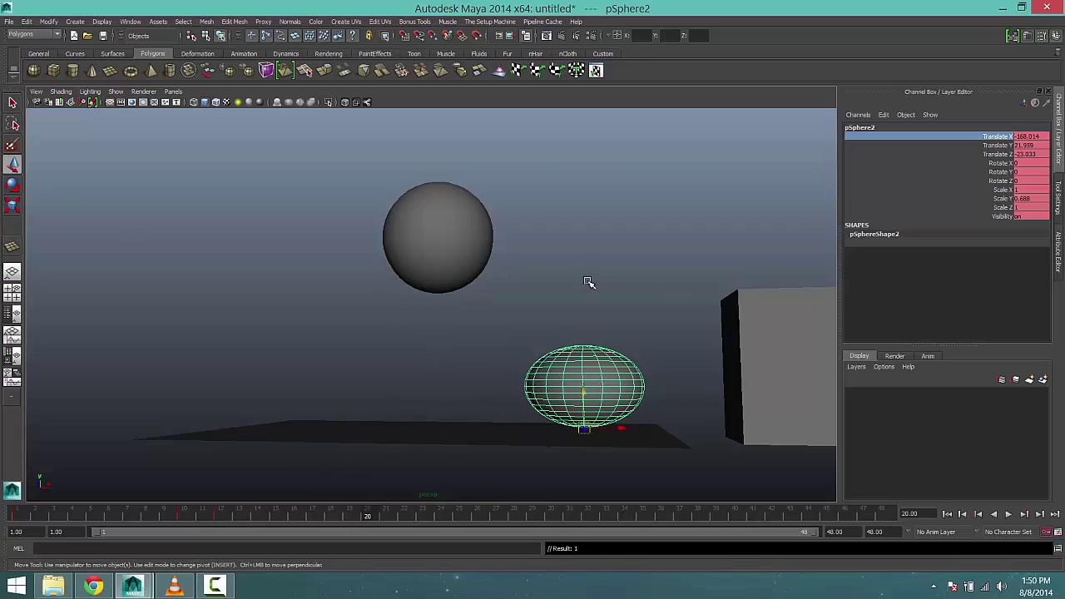
drag(586, 391, 588, 229)
key(s)
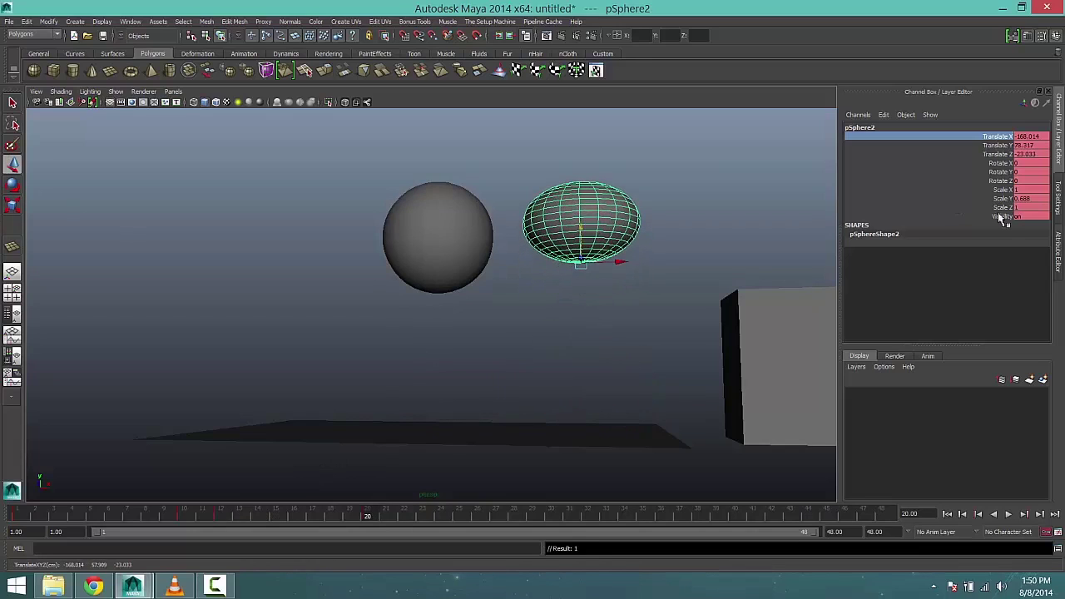
click(1033, 198)
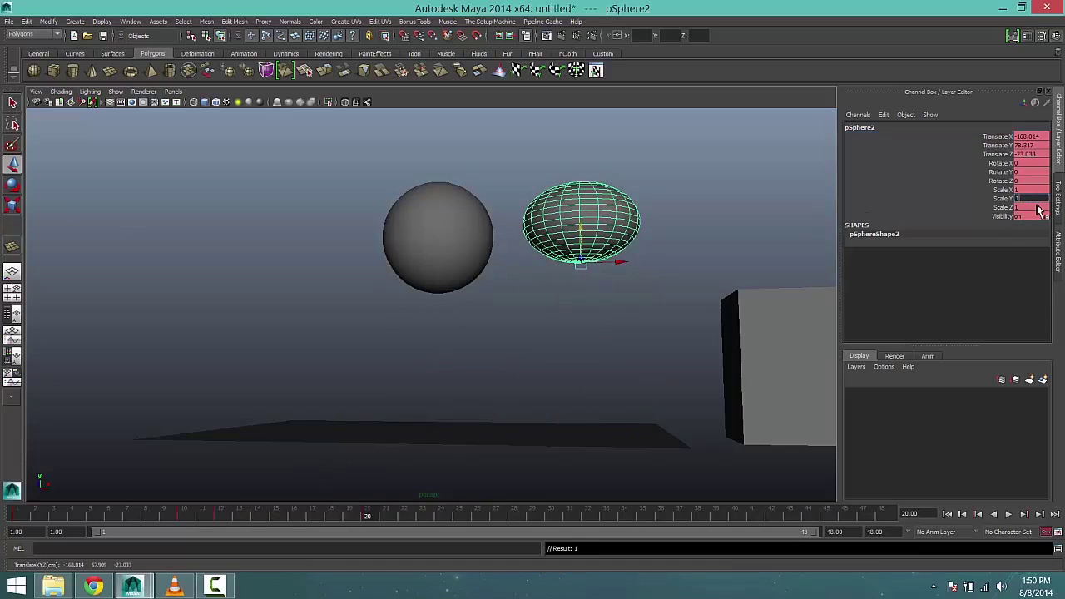
key(Return)
drag(582, 228, 570, 258)
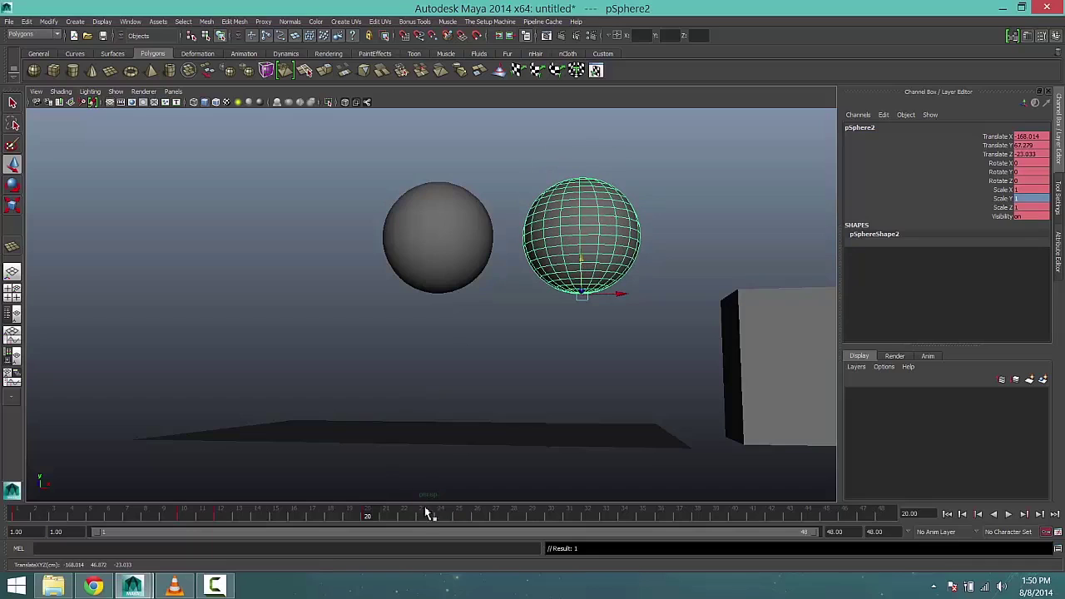
Lower the duplicated sphere to a Translate Y of about 21.2 at frame 30 and squash it to a Scale Y of about 0.64 at frame 32
click(551, 520)
drag(589, 267, 519, 452)
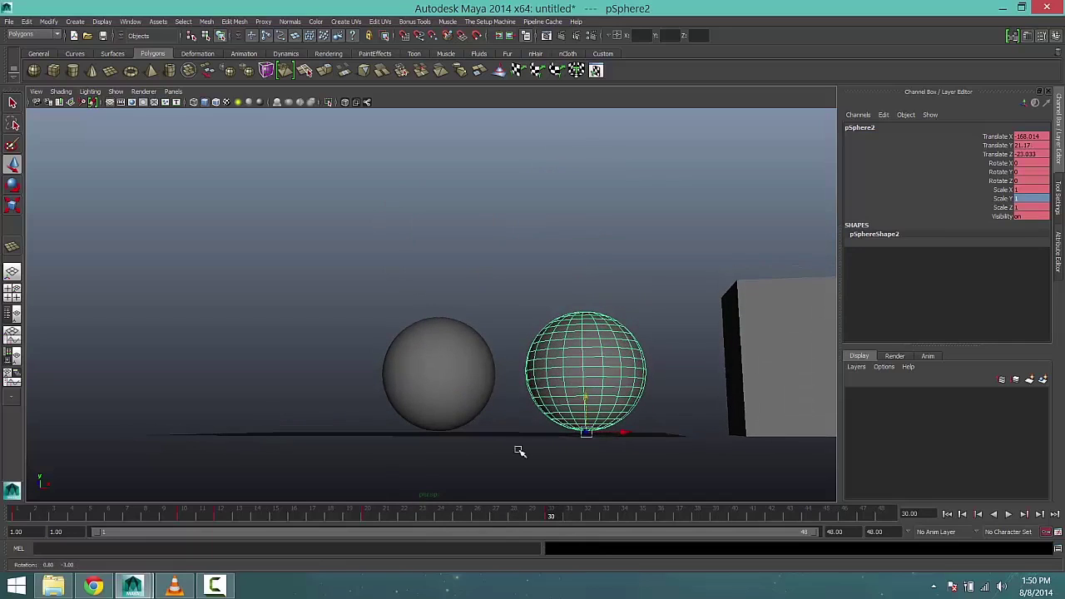
click(591, 519)
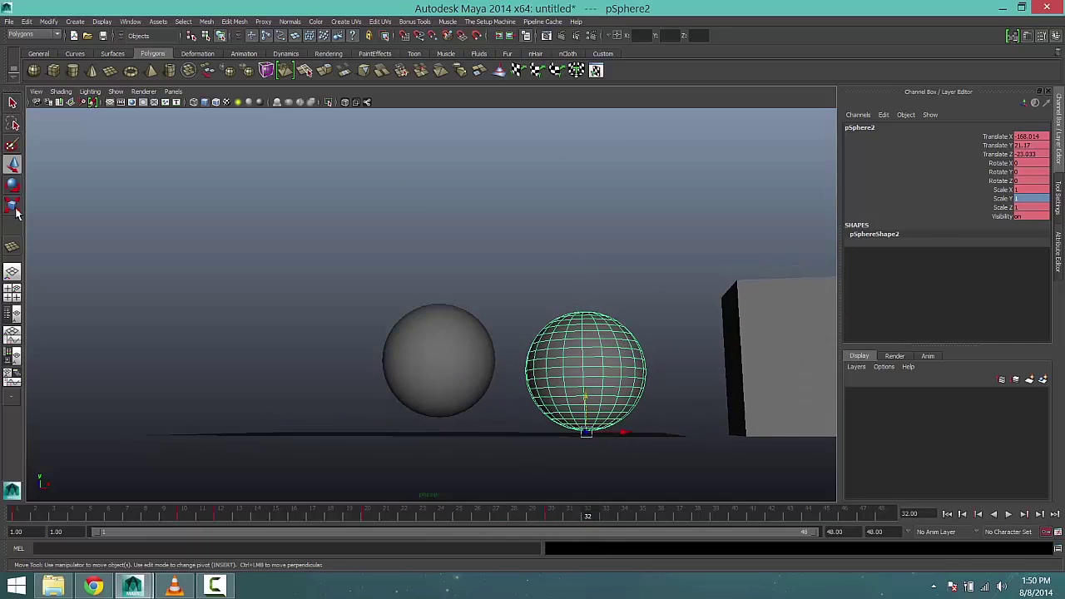
click(12, 204)
drag(589, 385, 588, 402)
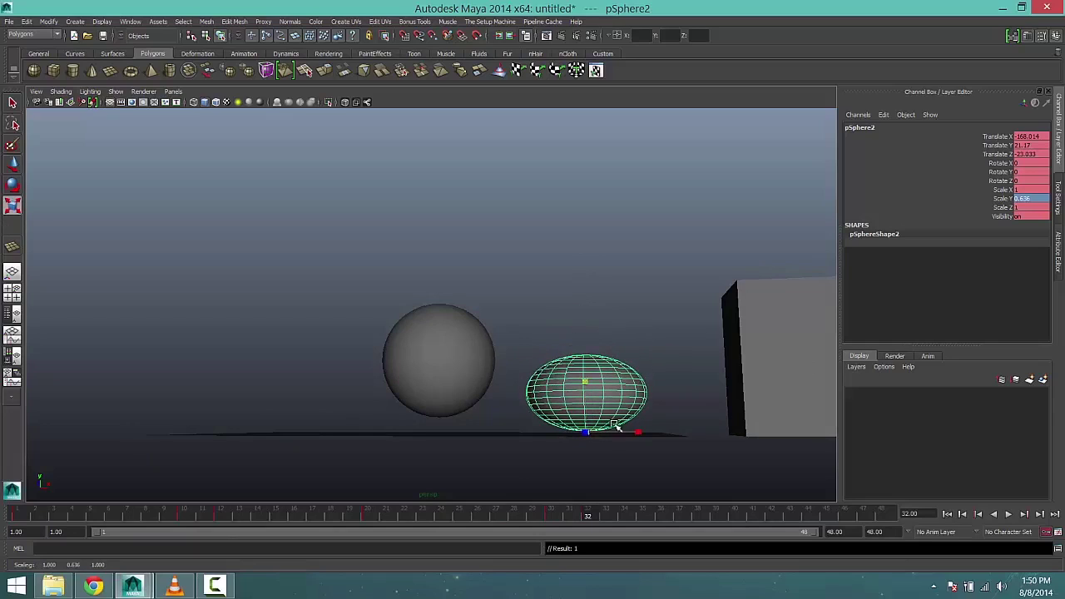
Set the duplicated sphere's Scale Y to 1 at frame 40
click(736, 518)
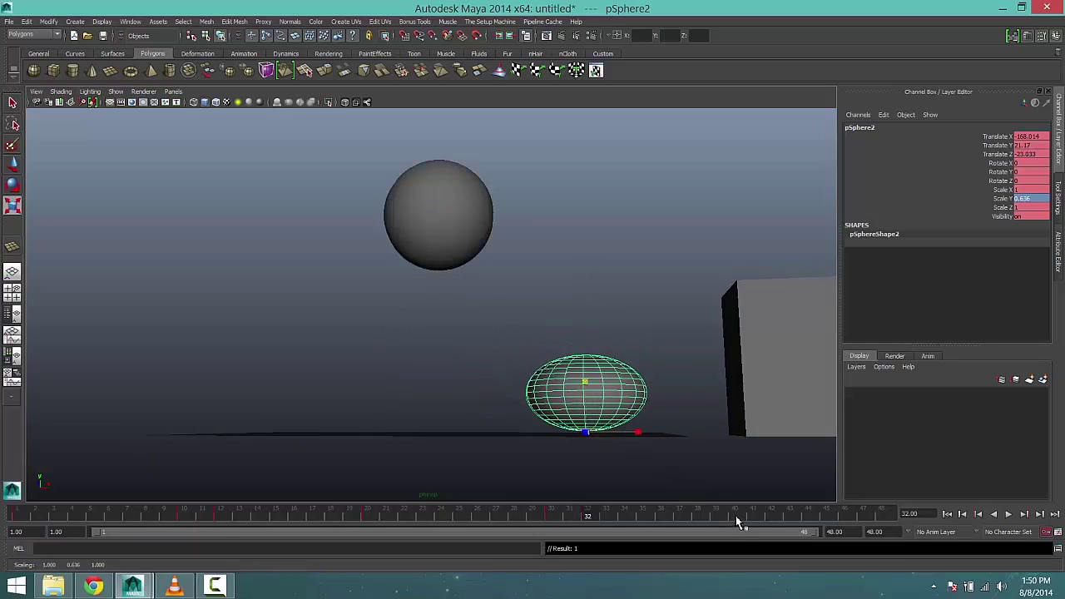
double_click(1023, 200)
text(0)
key(Return)
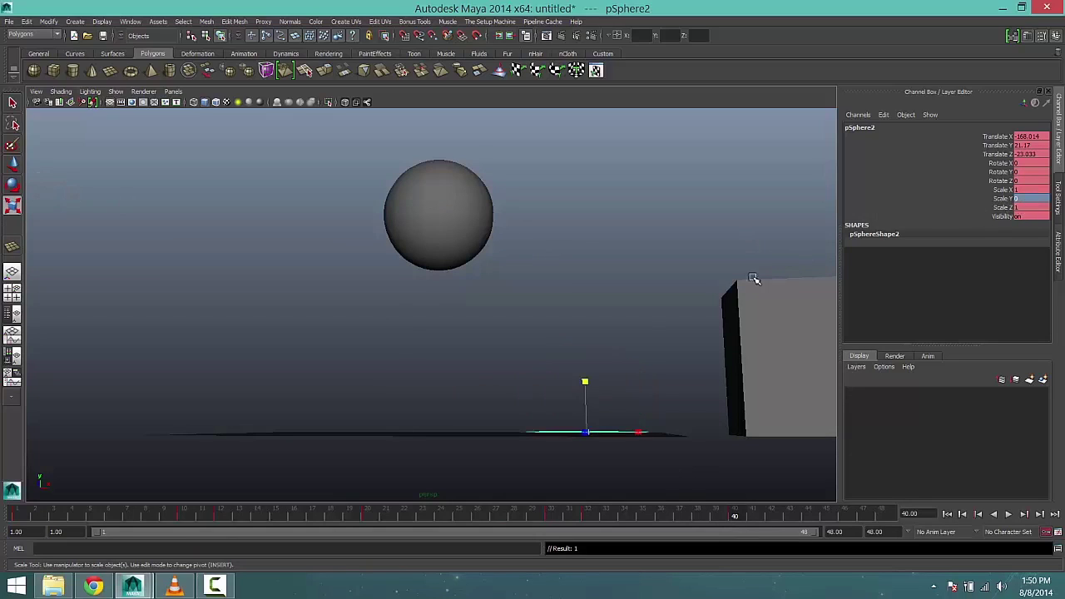
double_click(1032, 200)
text(1)
key(Return)
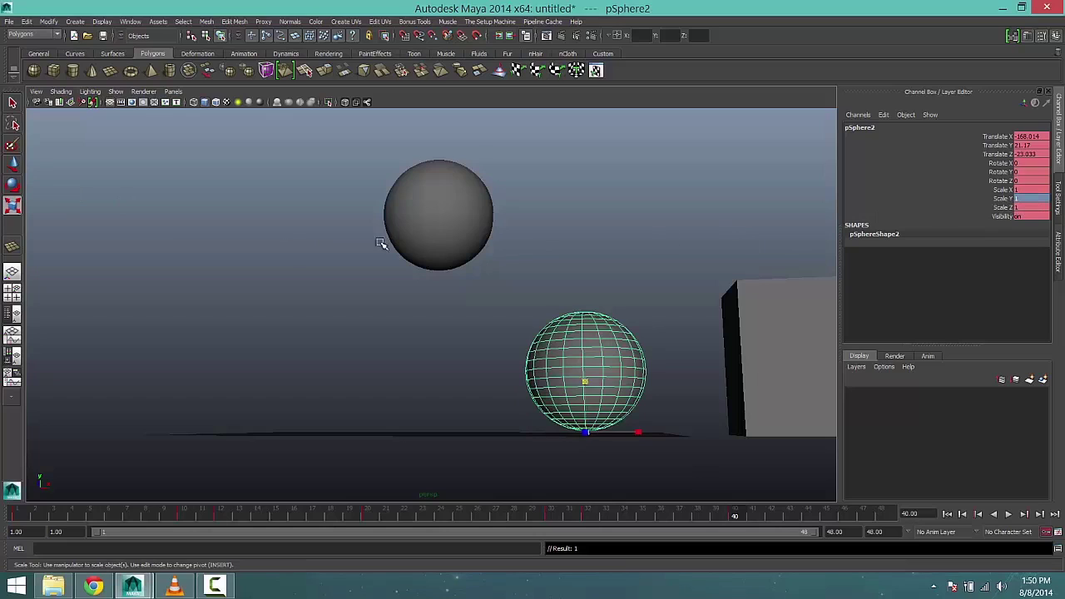
Raise the duplicated sphere to a Translate Y of about 75.2 at frame 40 and play the animation from the start
click(12, 164)
drag(580, 396, 592, 250)
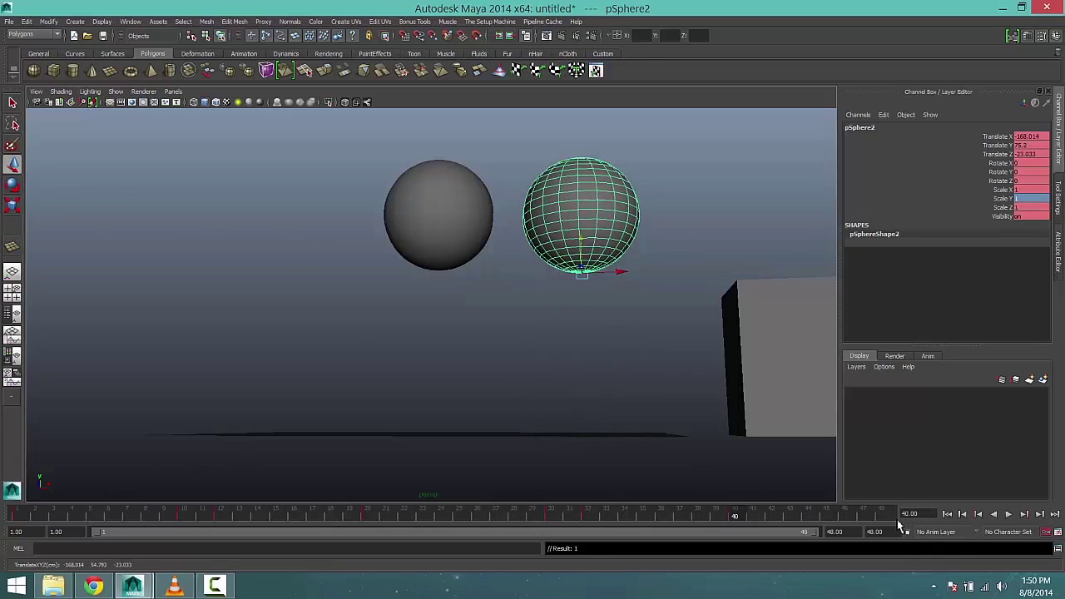
click(948, 514)
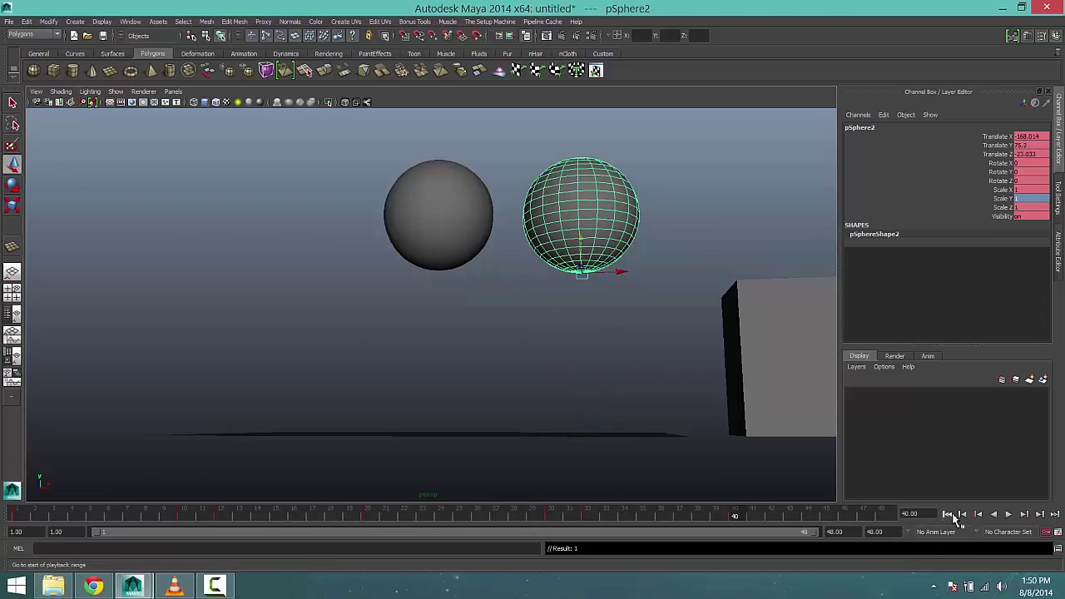
click(1009, 515)
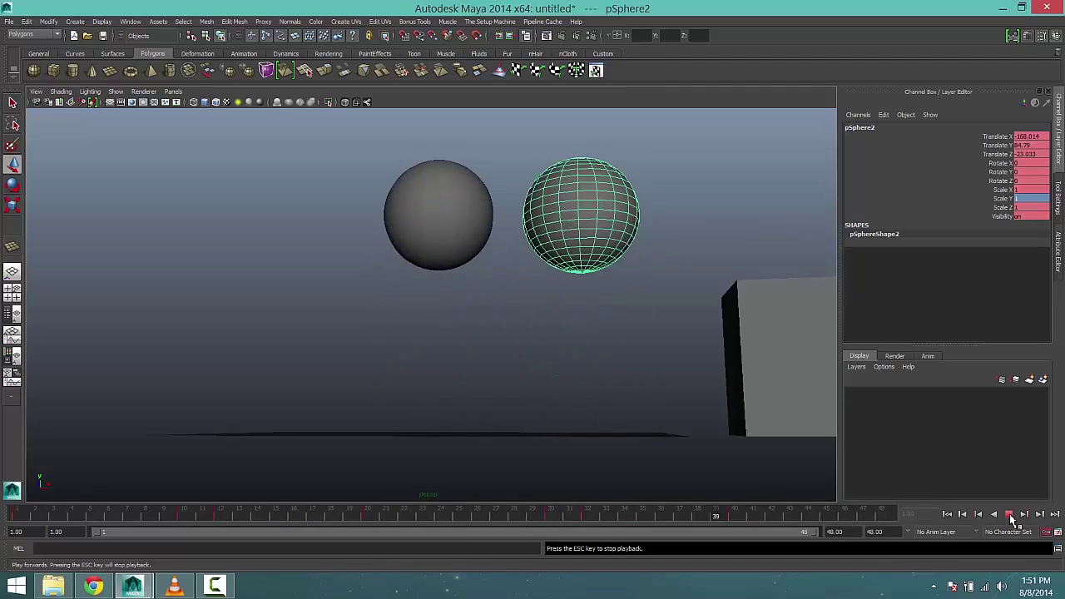
click(1009, 514)
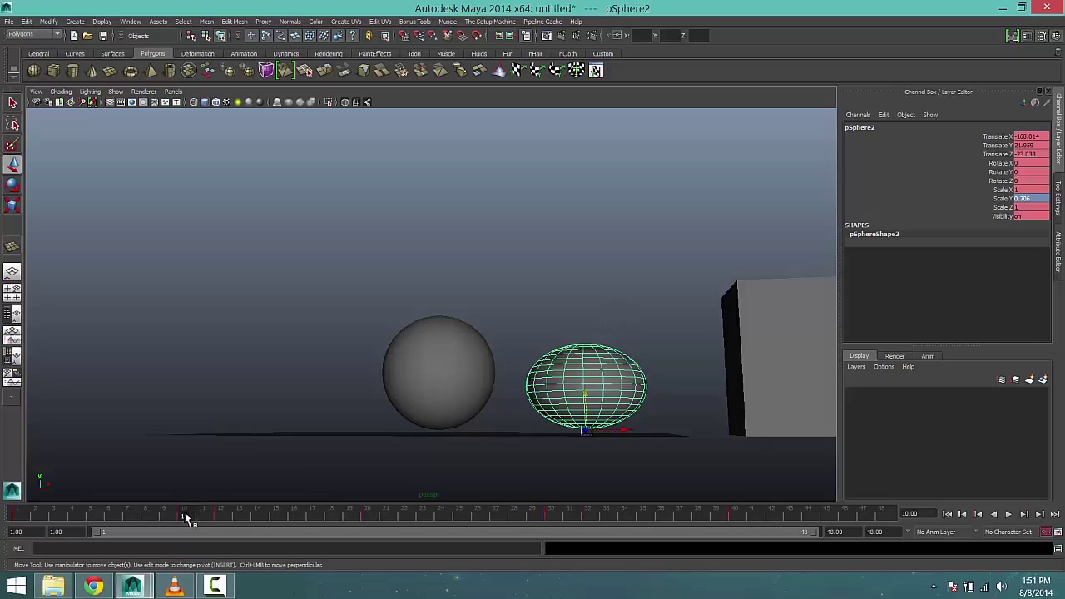
Set the duplicated sphere's Scale Y to 1 at frames 10 and 30
double_click(1039, 203)
key(Return)
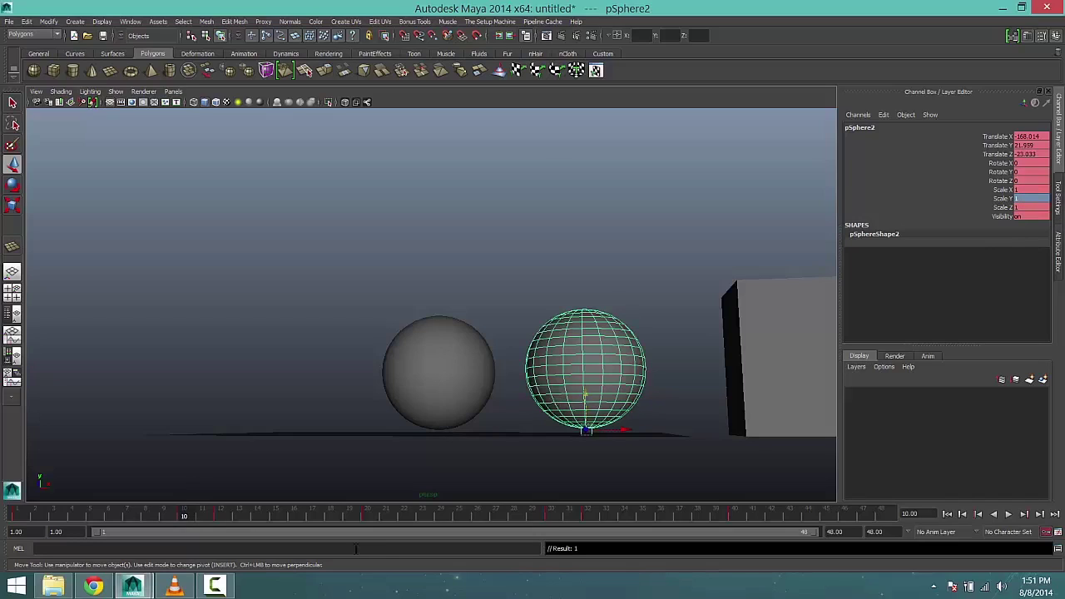
click(550, 516)
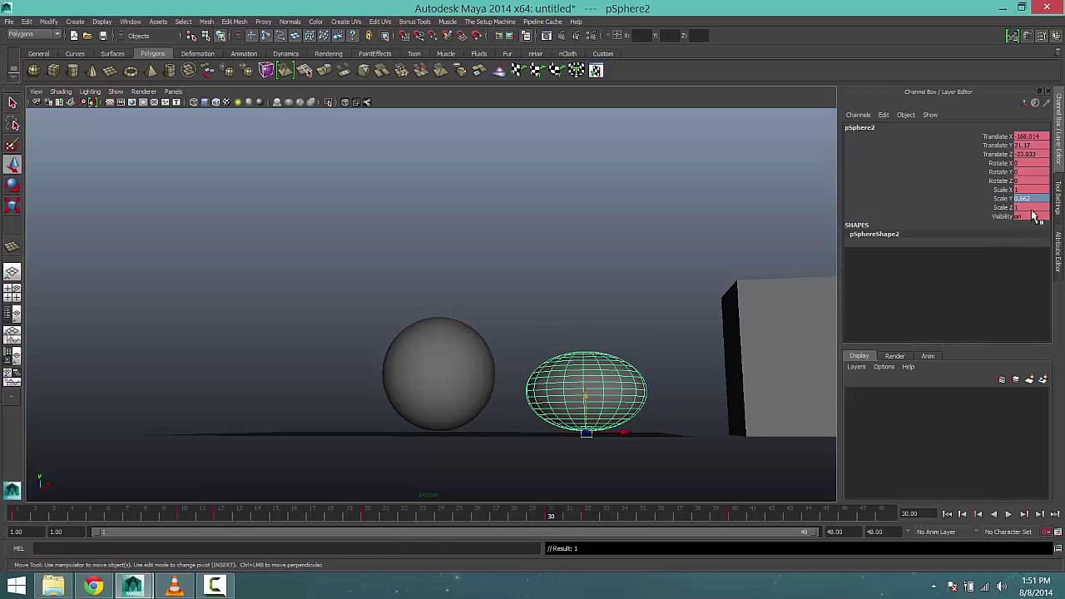
text(1)
key(Return)
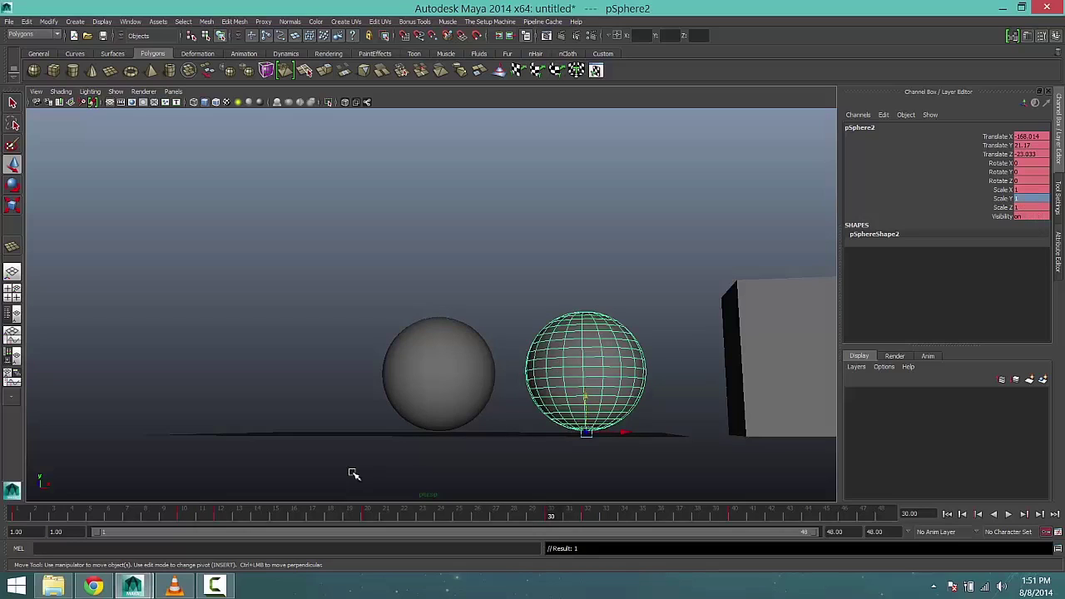
Lower the squashed duplicate to ground level at frames 12 and 32, at a Translate Y of about 20.5
key(alt+v)
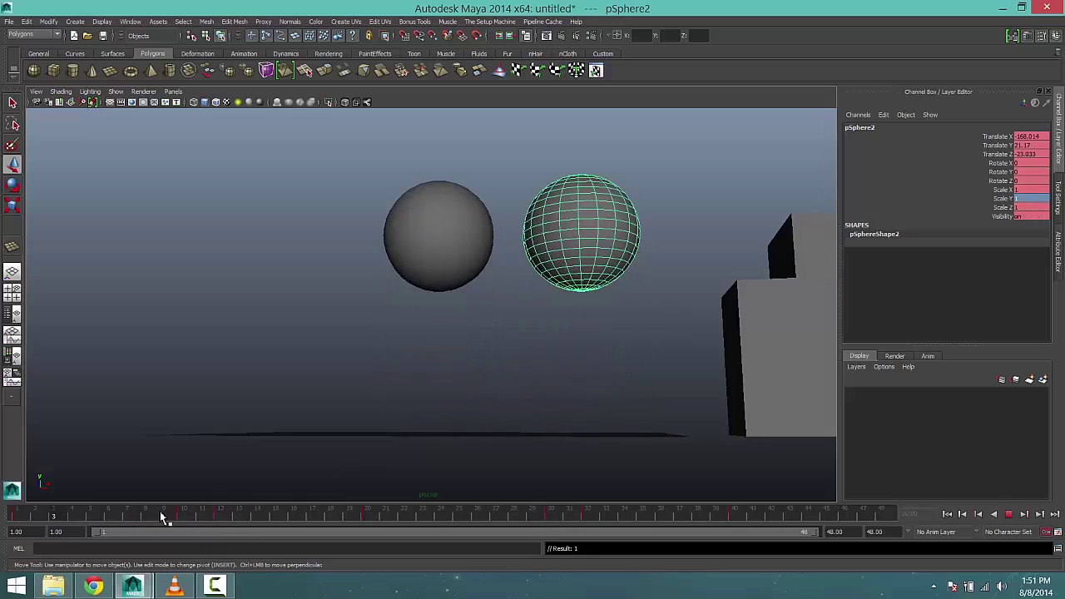
drag(341, 518, 222, 515)
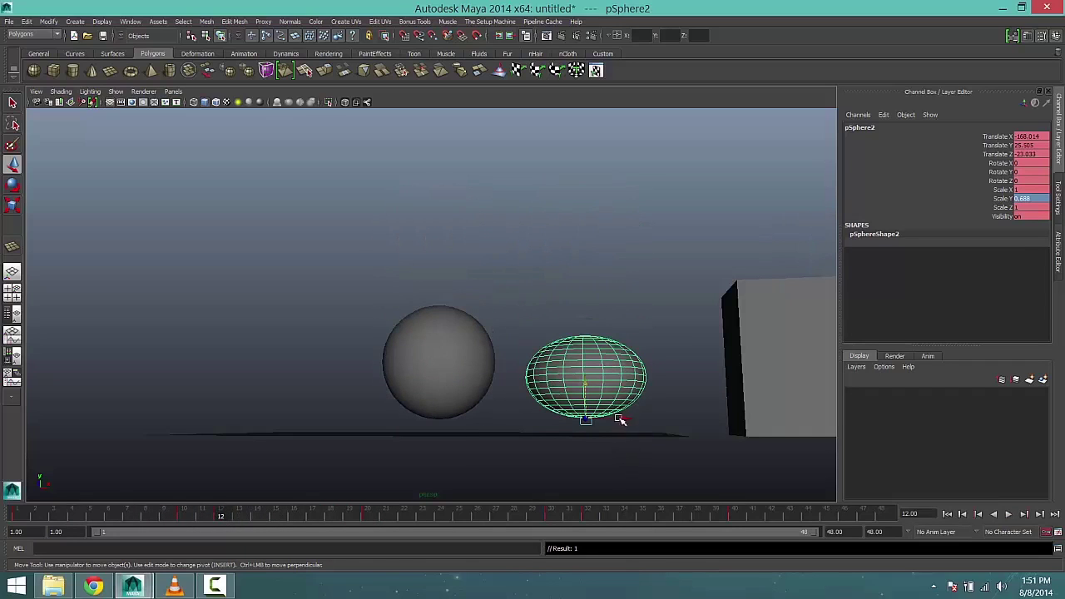
drag(588, 385, 588, 401)
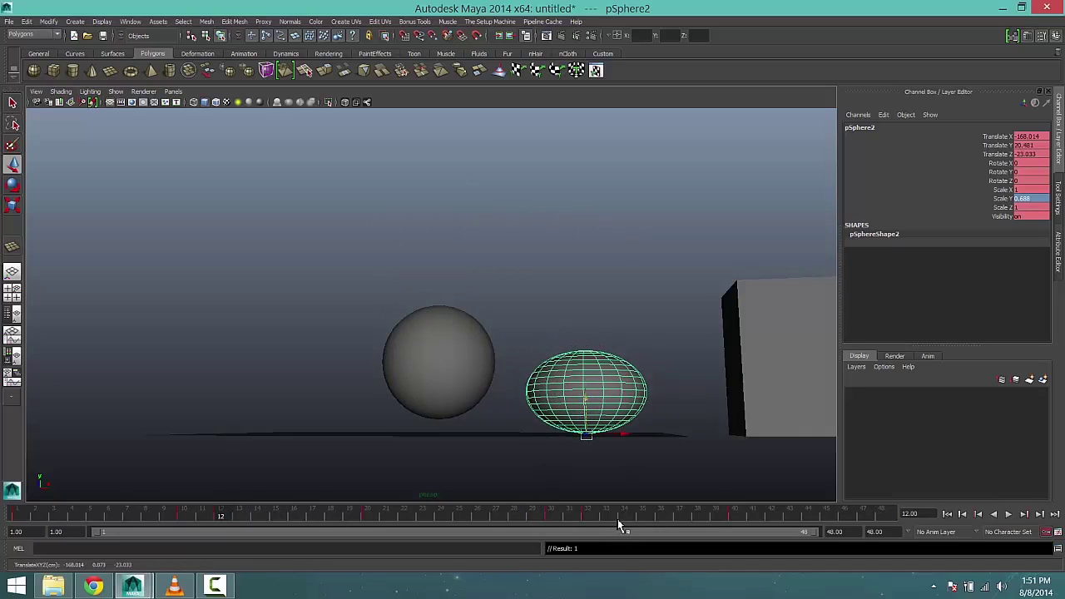
click(587, 517)
drag(588, 394, 605, 408)
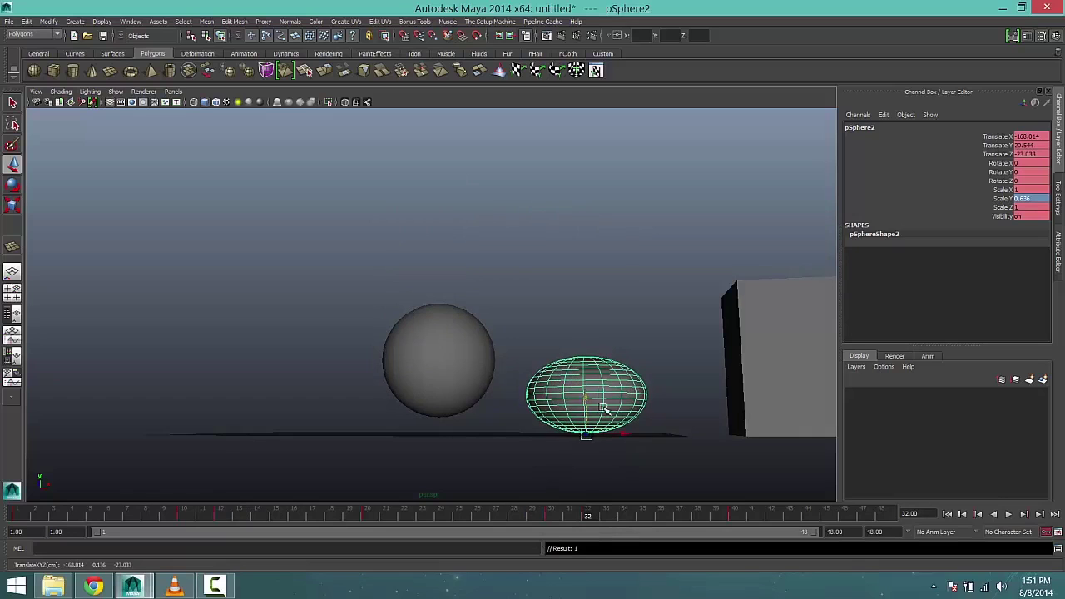
Play the animation from the start to compare the two spheres' bounces
click(947, 514)
click(1008, 515)
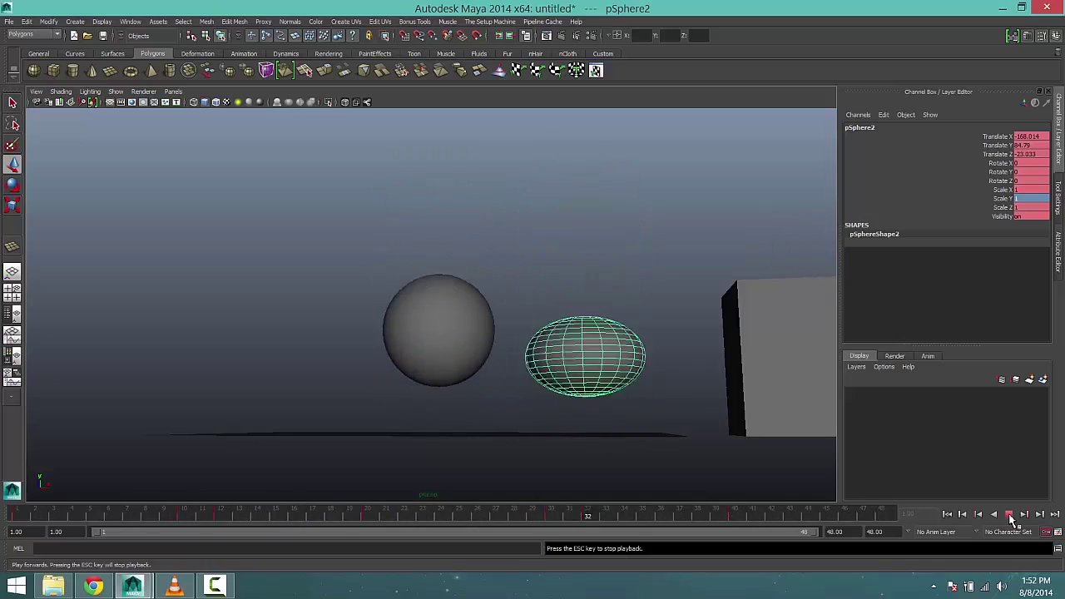
click(1009, 515)
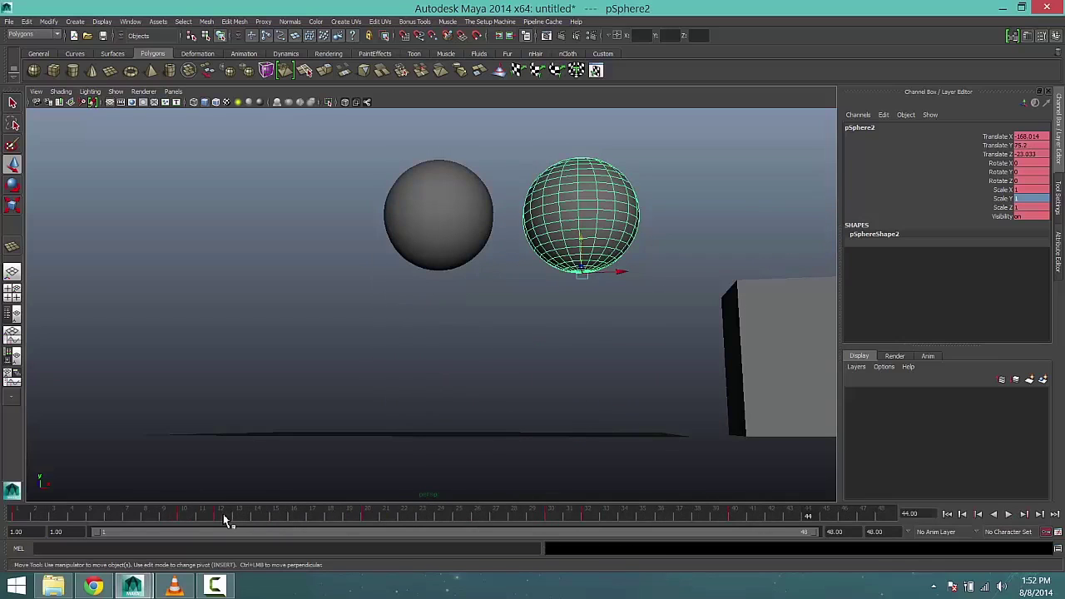
Stretch the duplicated sphere vertically to a Scale Y of about 1.41 at frame 15 and about 1.40 at frame 36
drag(225, 516, 279, 517)
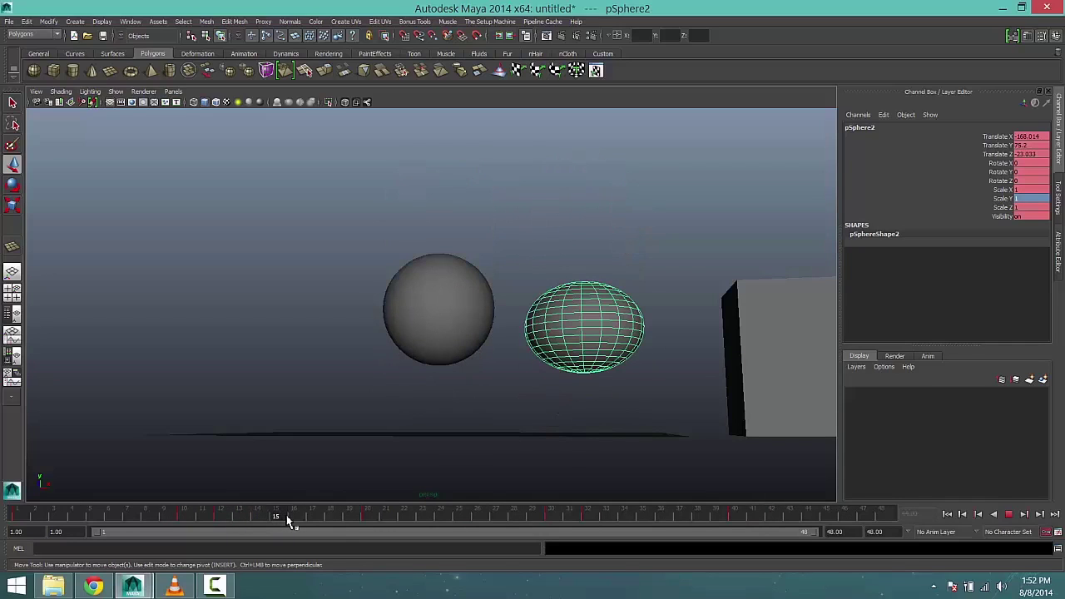
click(12, 208)
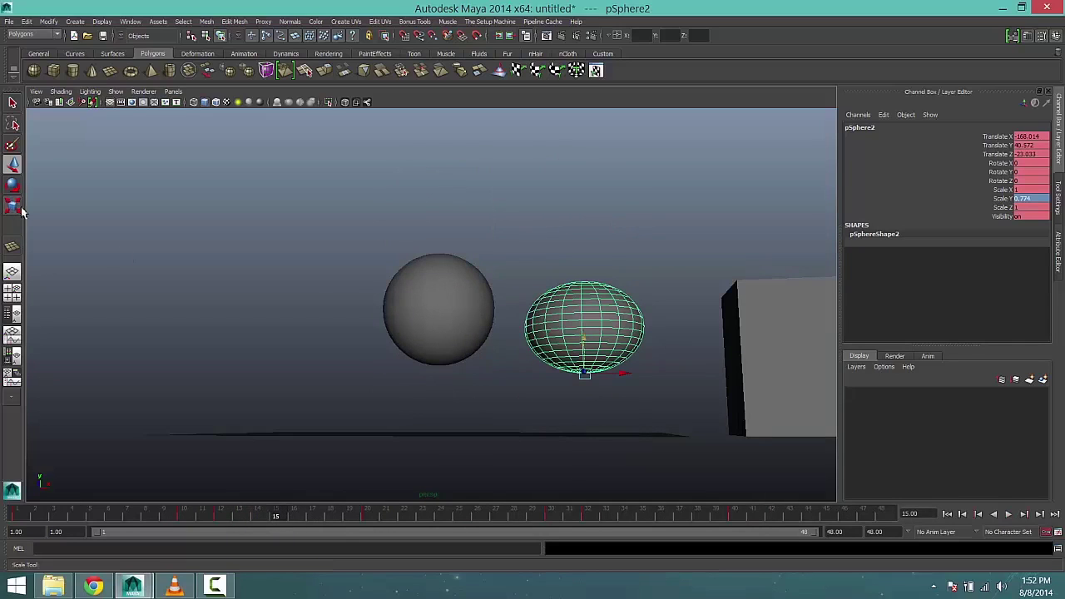
drag(587, 323, 586, 284)
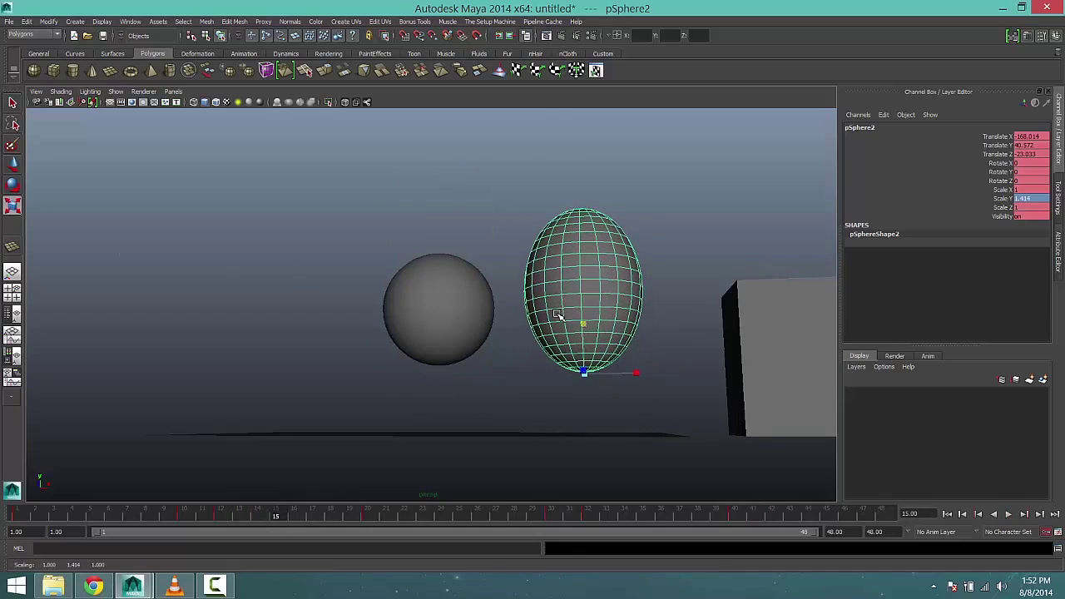
click(662, 518)
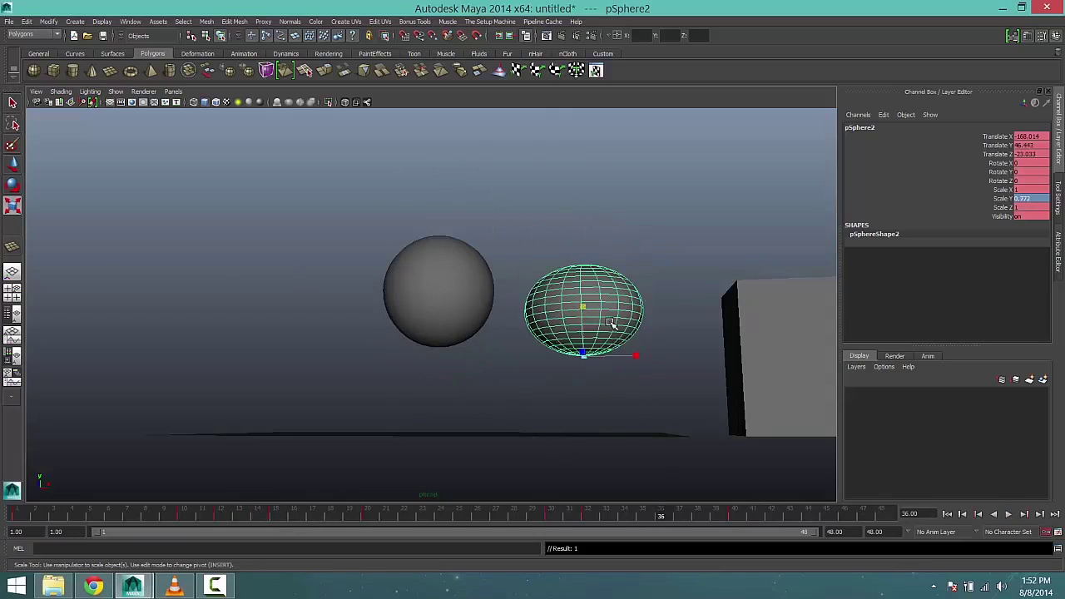
drag(587, 310, 589, 272)
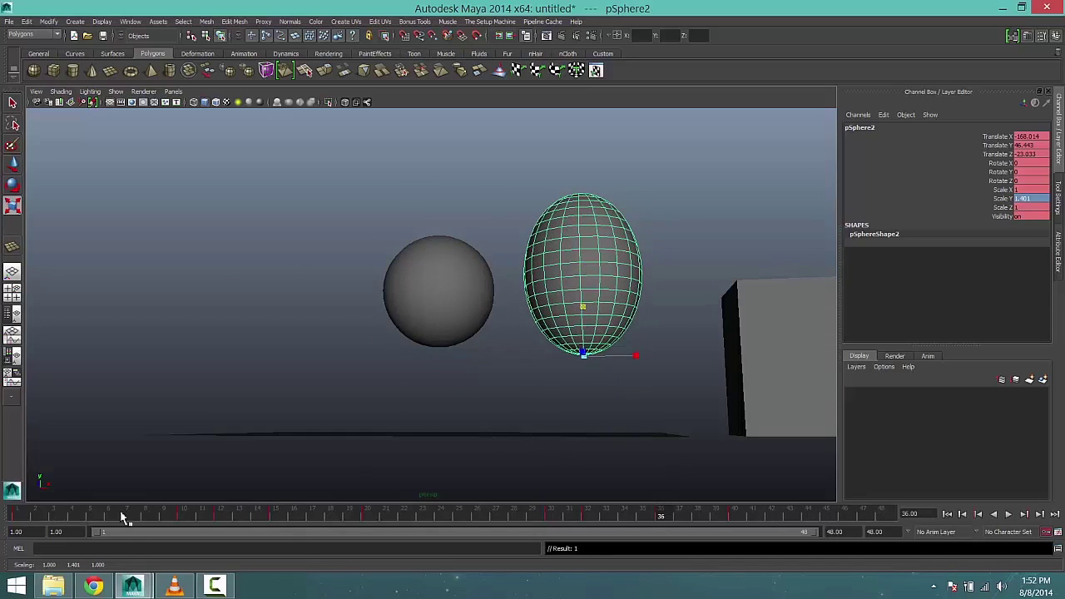
Review the duplicated sphere's squash and stretch along the timeline, examining frames 12 to 15 and 32 to 36
drag(25, 517, 221, 531)
key(alt+v)
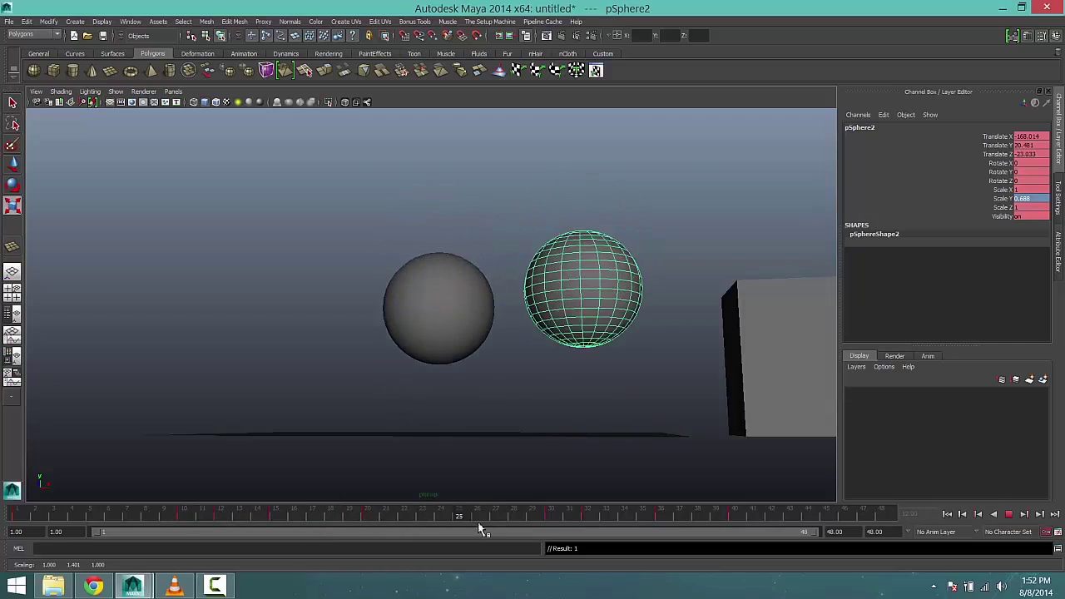
click(587, 522)
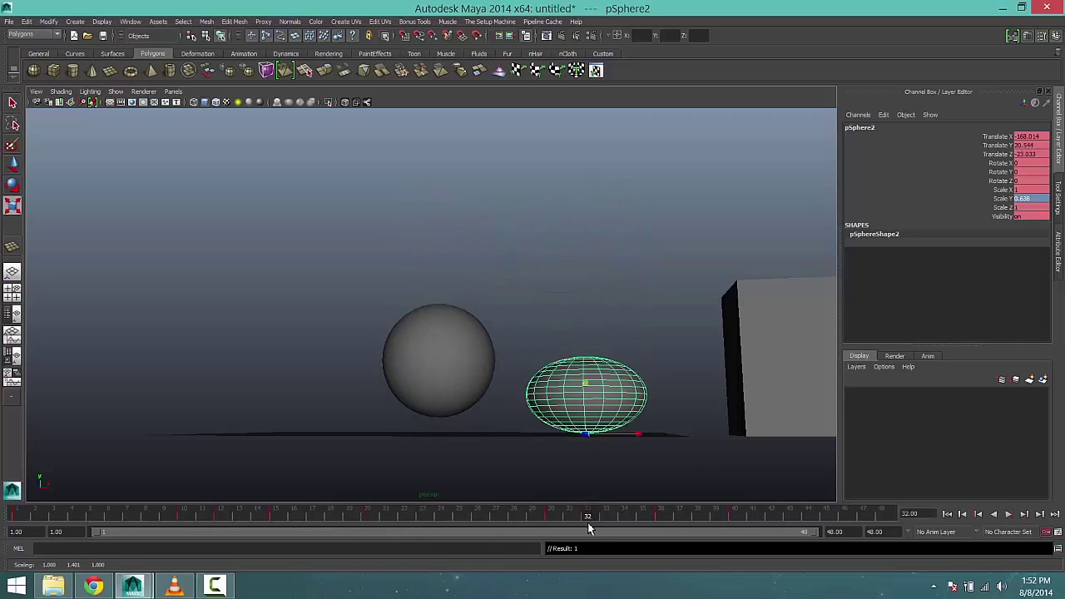
key(alt+v)
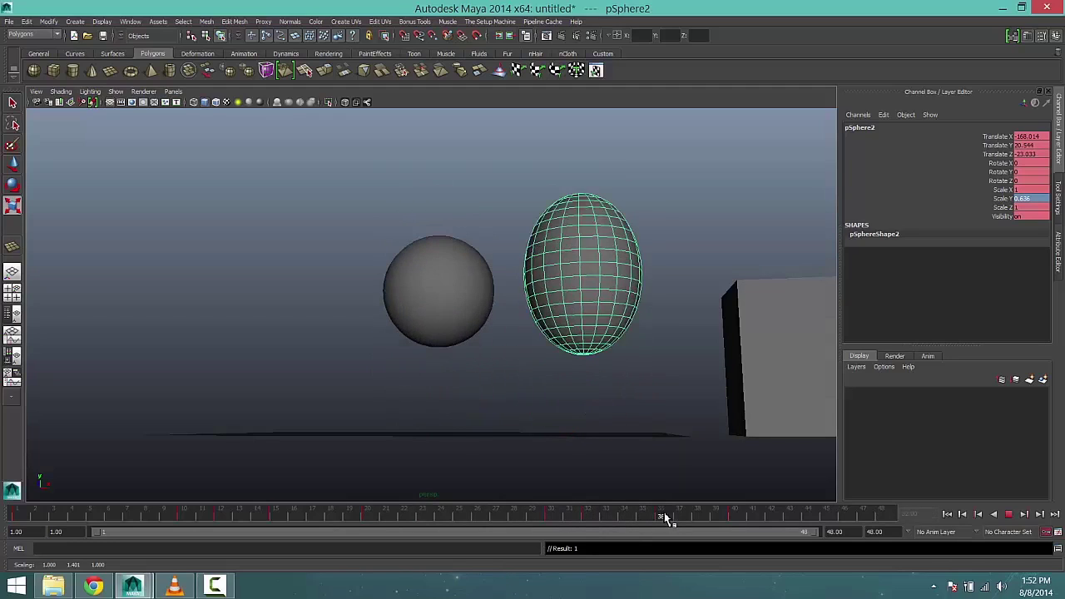
click(1009, 514)
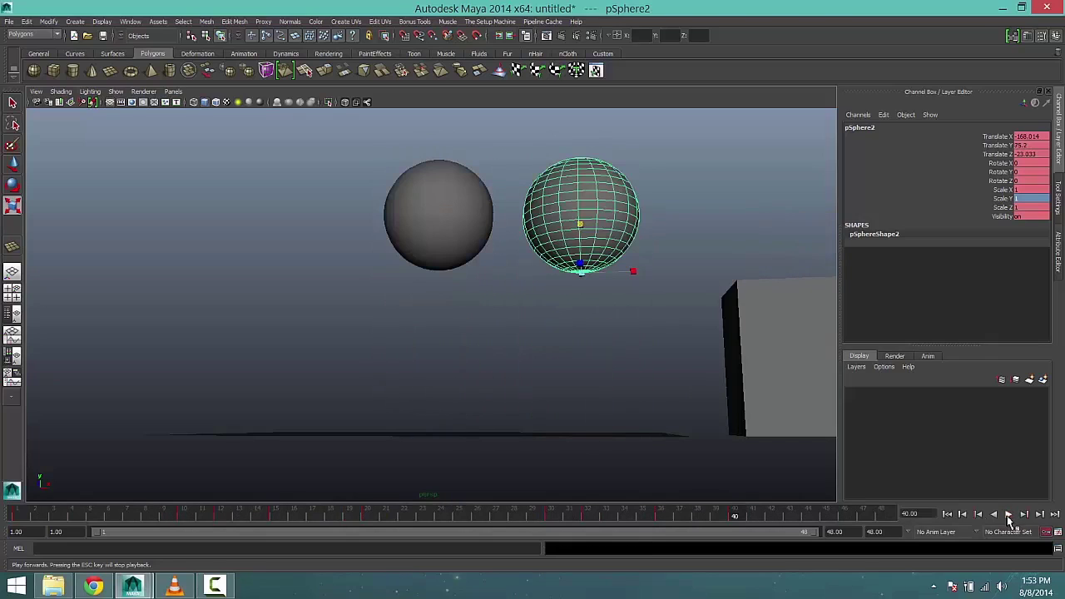
mouse_move(47, 514)
mouse_down()
mouse_move(36, 513)
mouse_move(243, 523)
mouse_move(221, 518)
mouse_up()
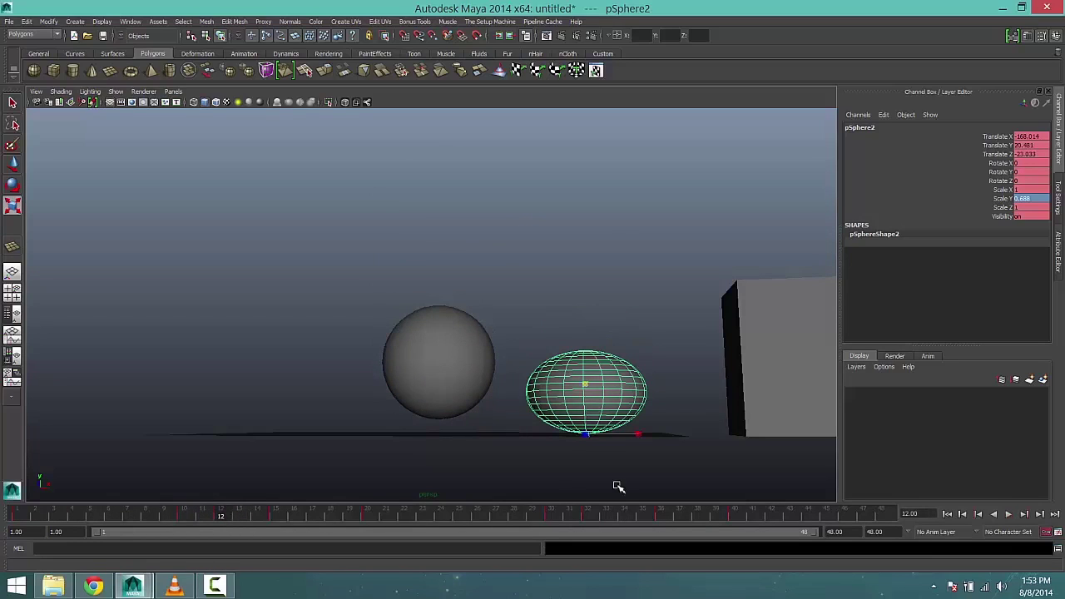
click(256, 522)
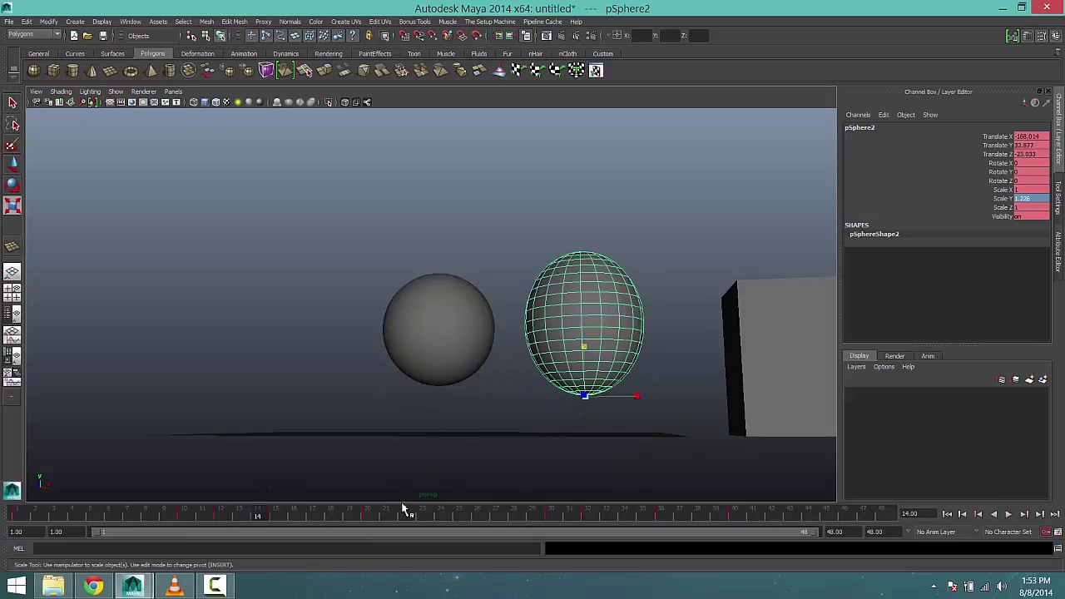
click(238, 520)
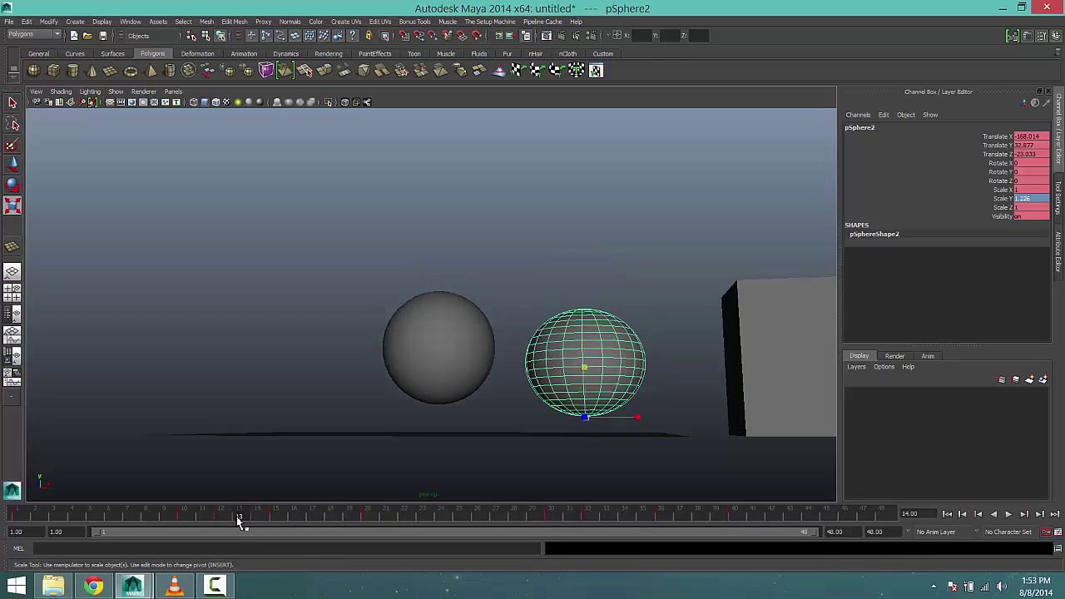
click(258, 521)
click(277, 522)
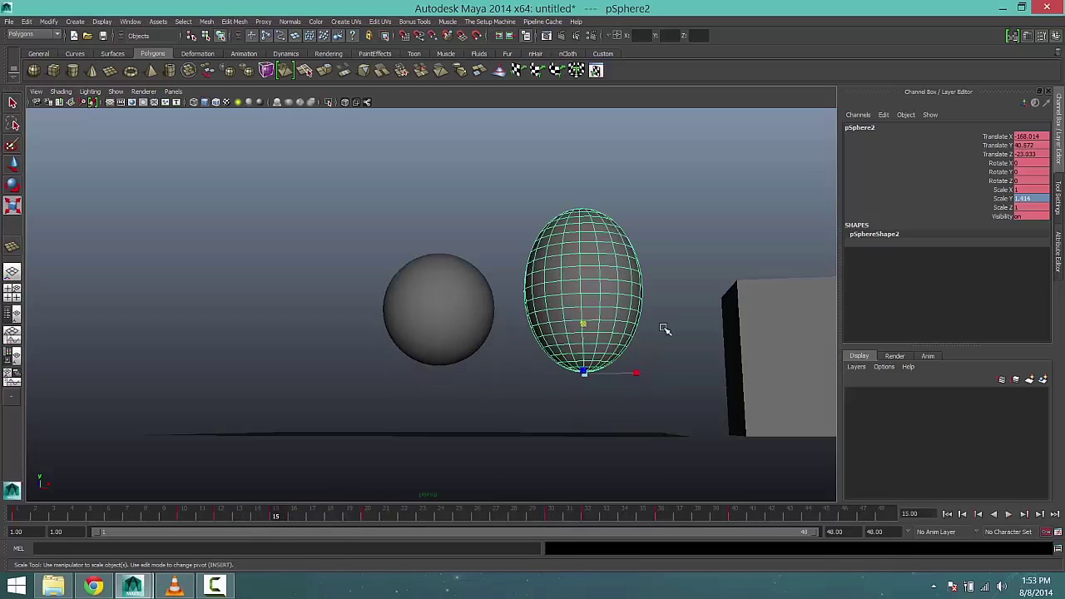
Lower the stretched duplicate to the ground at frames 15 and 36, at a Translate Y of about 20.3, and key it
click(13, 163)
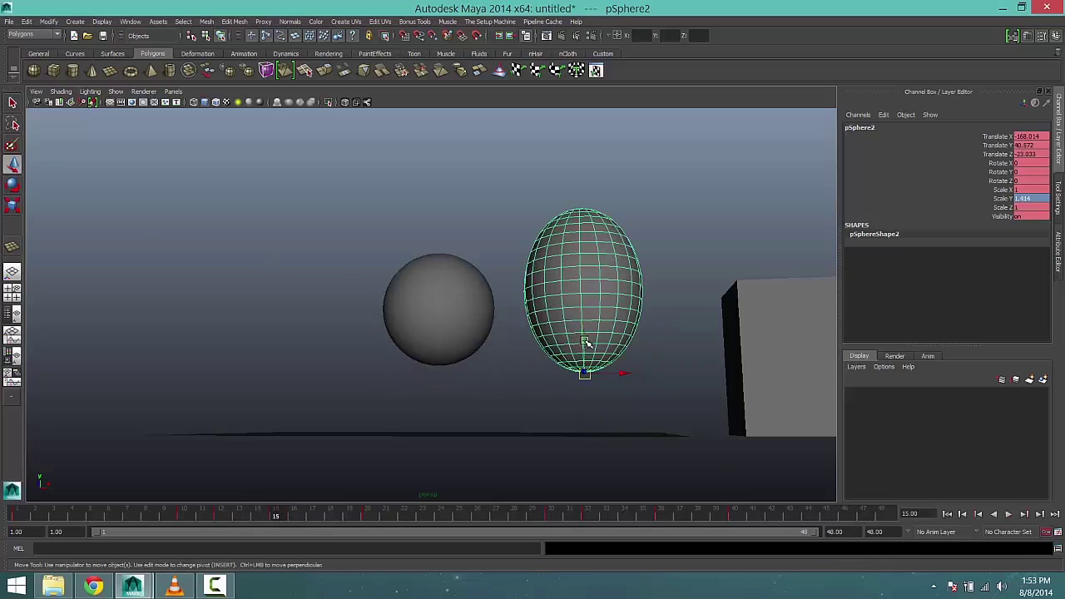
middle_drag(590, 344, 589, 411)
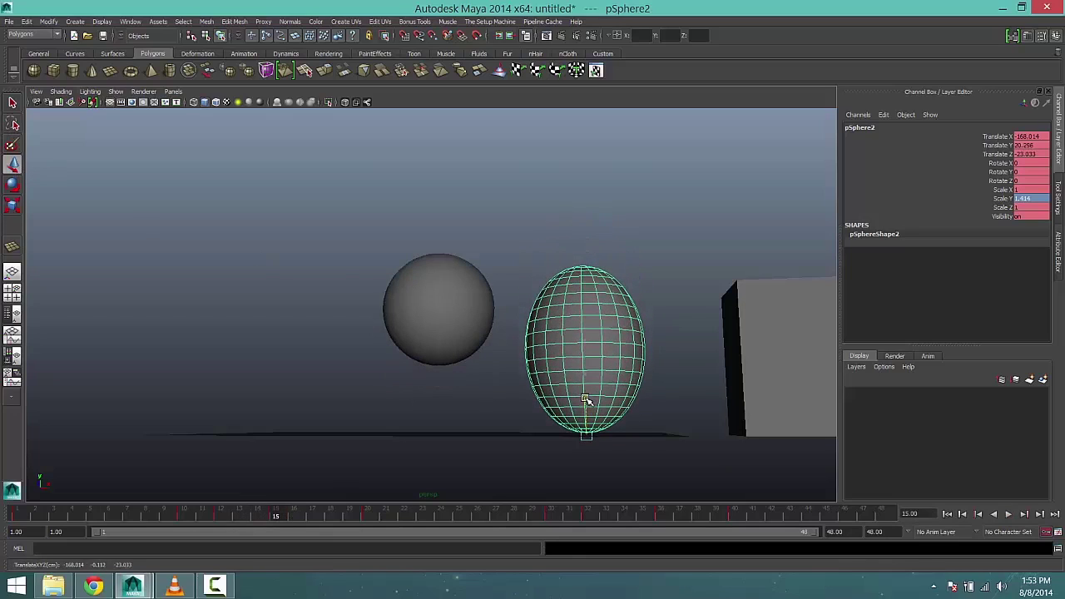
click(663, 522)
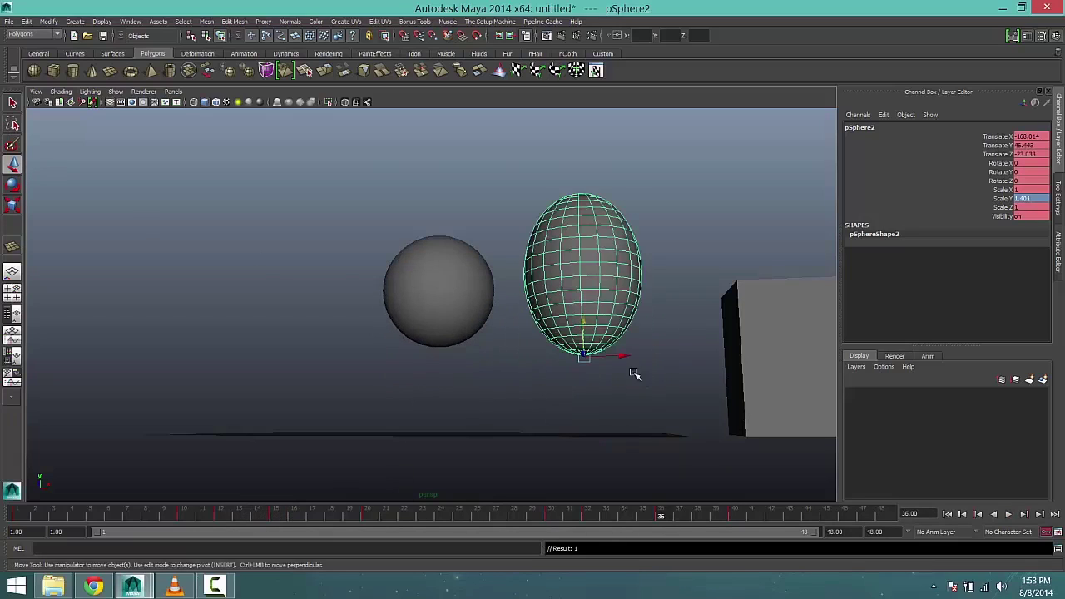
middle_drag(585, 330, 585, 401)
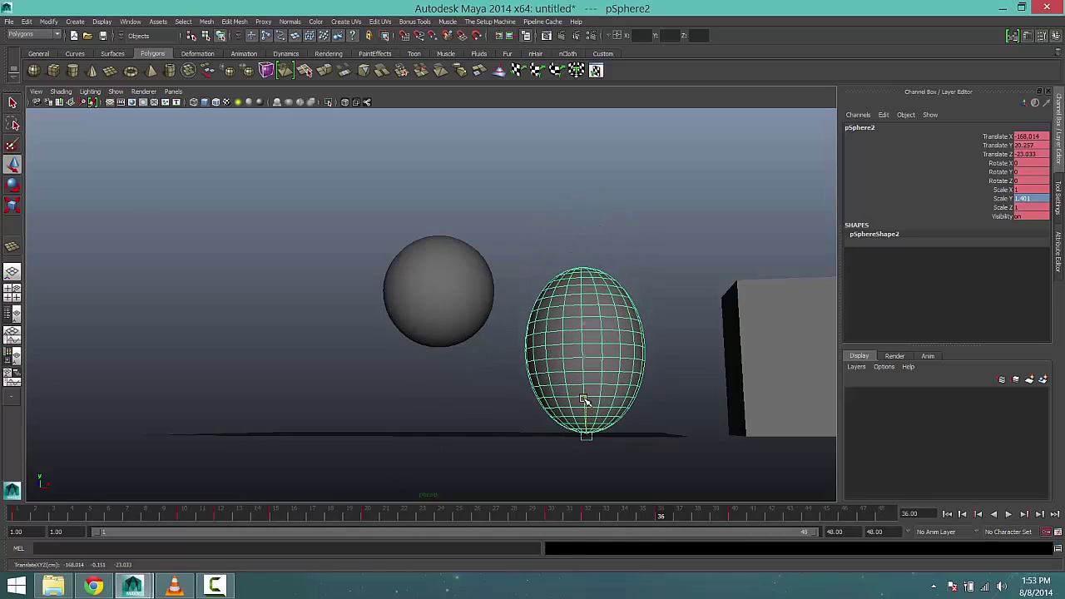
key(s)
Play the animation from the start to check the stretch as the duplicate leaves the ground
click(947, 514)
click(1007, 514)
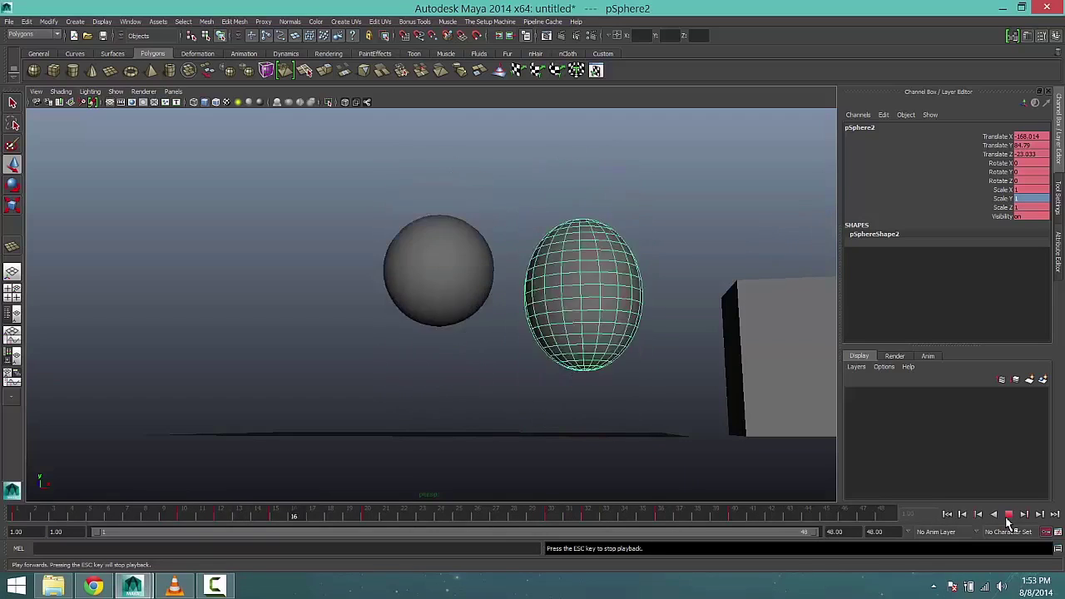
click(1008, 515)
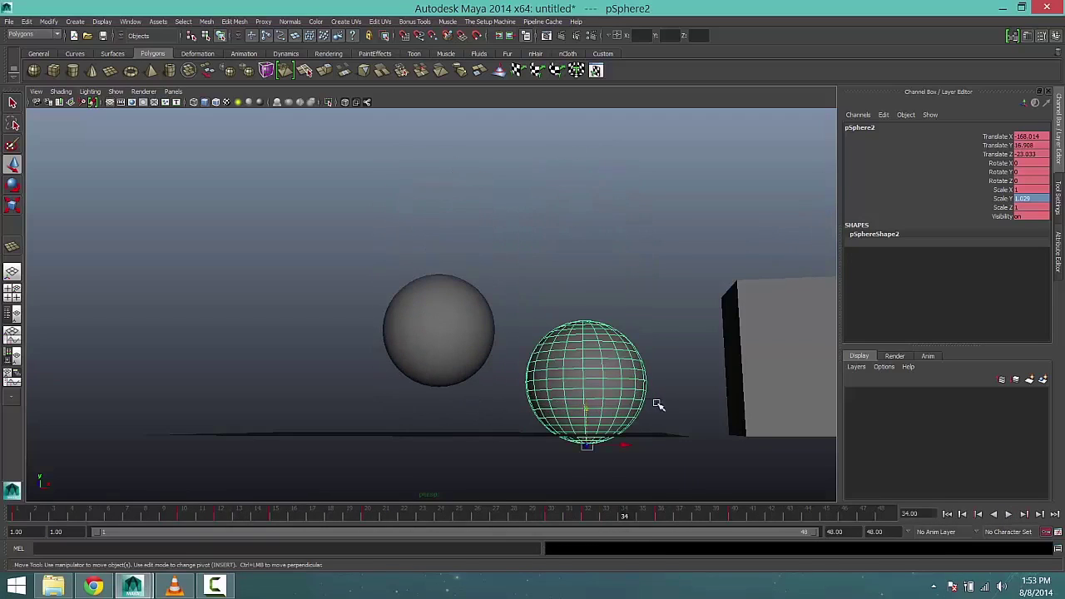
Raise the duplicated sphere to a Translate Y of about 20.2 at frame 34 to keep it on the ground
click(591, 521)
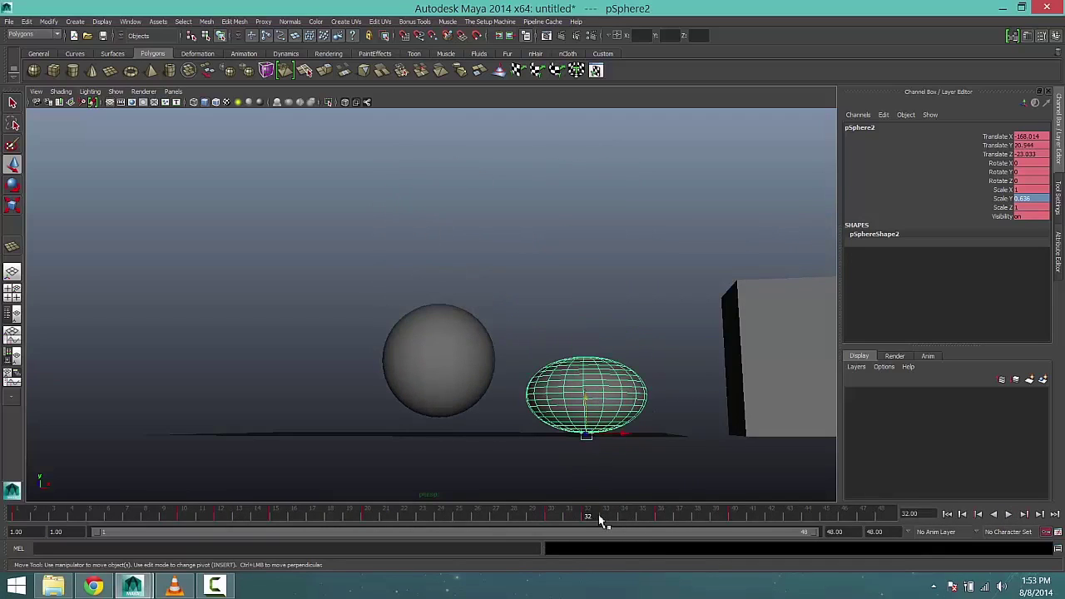
drag(598, 514, 642, 519)
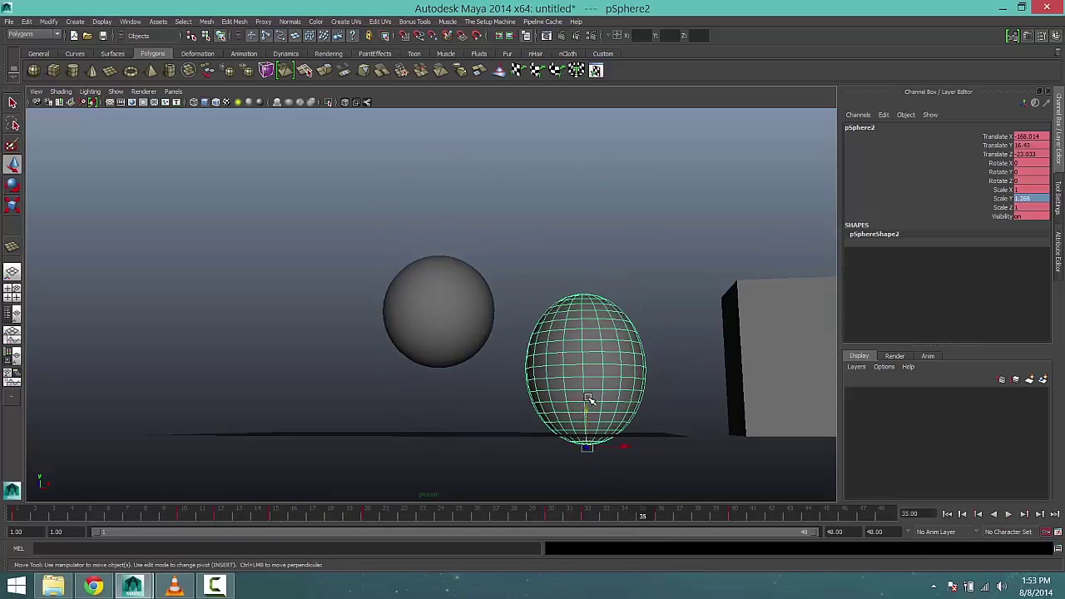
click(626, 516)
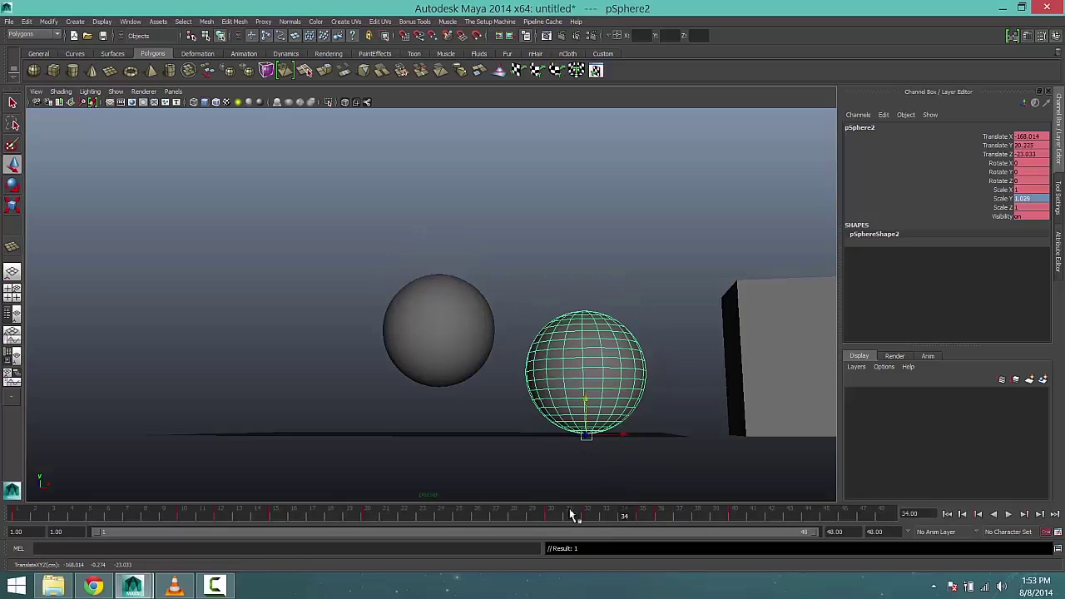
Raise the duplicated sphere at frame 14 to a Translate Y of about 19.9 so it rests on the ground
click(351, 516)
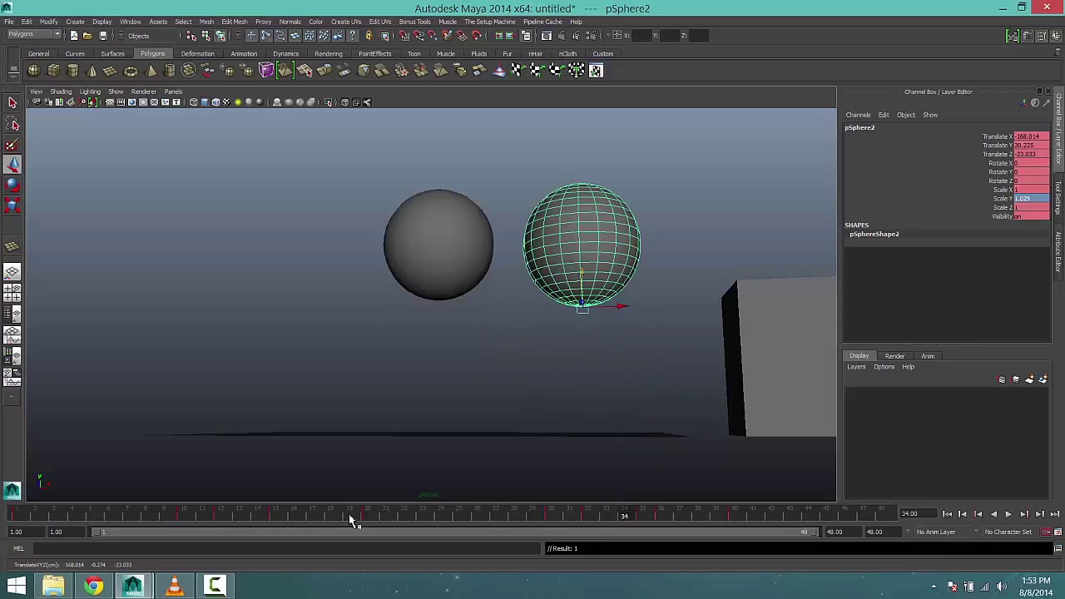
drag(287, 513, 257, 515)
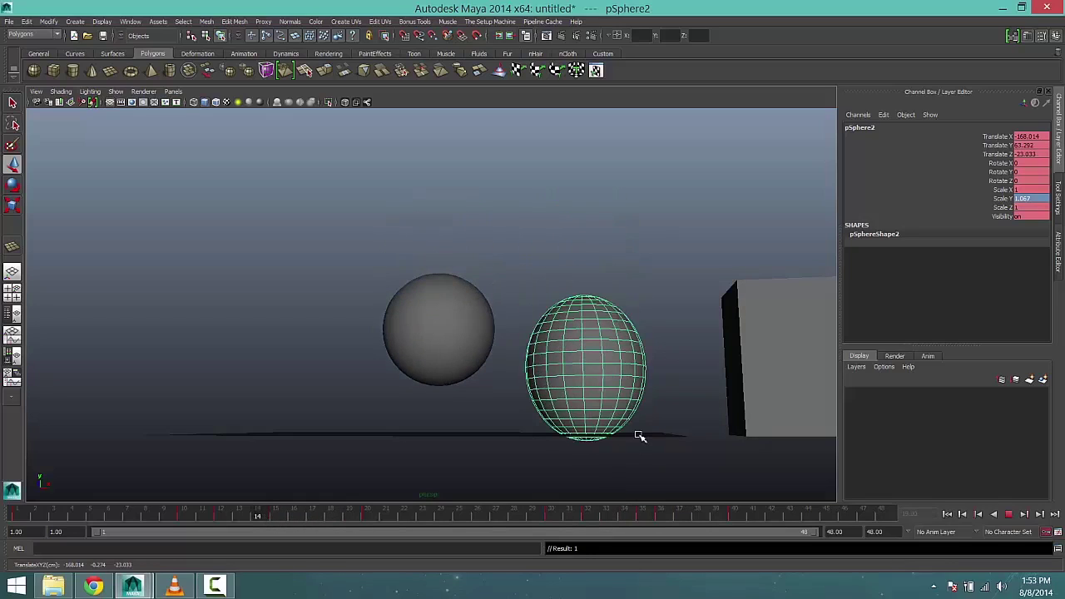
drag(586, 409, 587, 402)
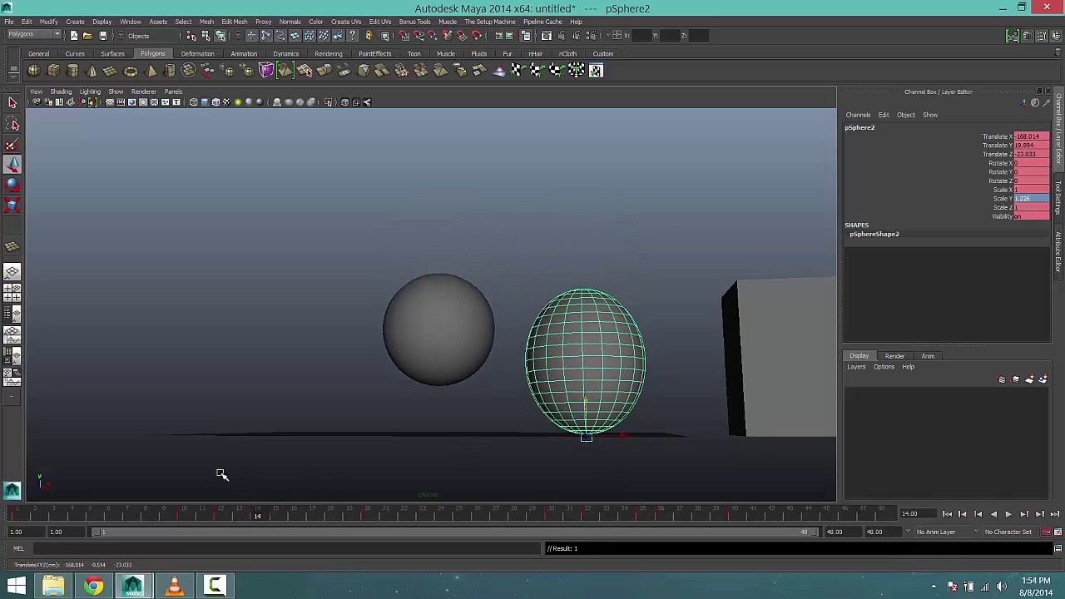
Review the duplicate's squash and stretch around frames 12 to 14, and play the animation to compare both spheres
click(247, 516)
key(alt+v)
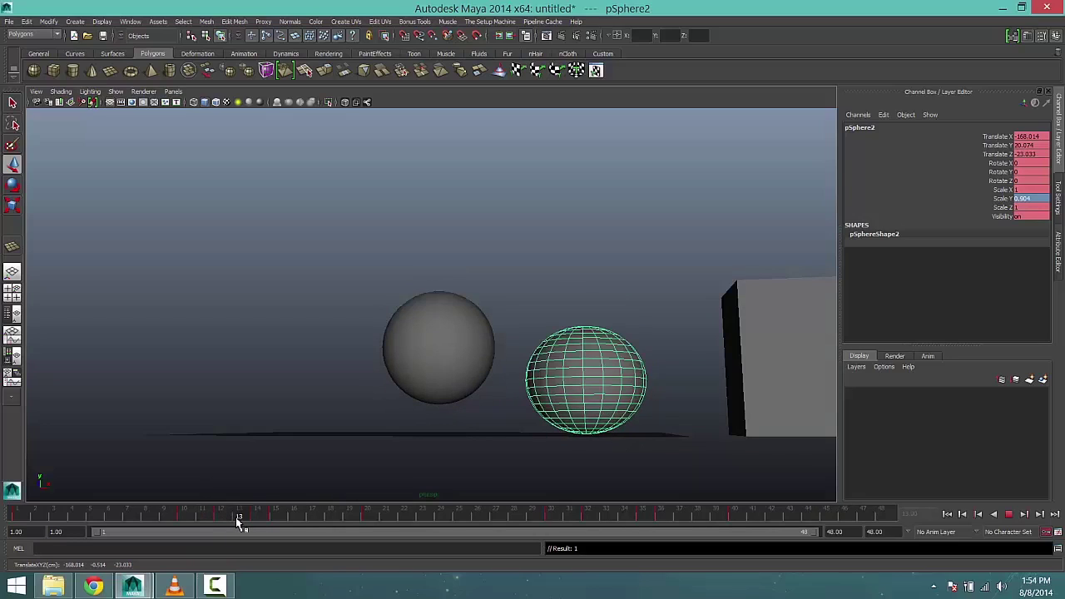
key(alt+v)
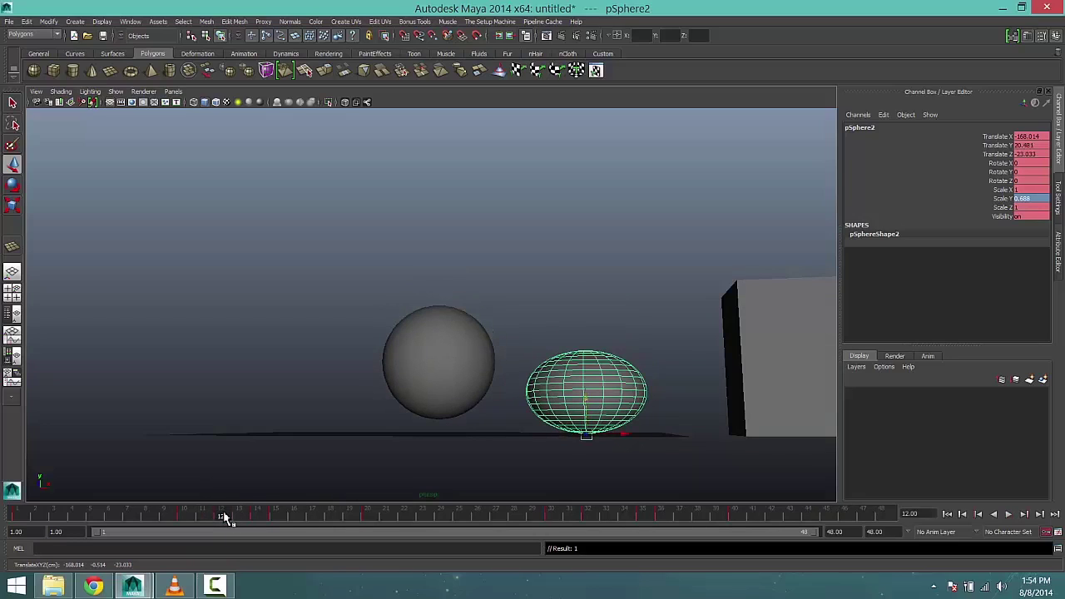
mouse_move(232, 517)
mouse_down()
mouse_move(437, 514)
mouse_move(375, 518)
mouse_up()
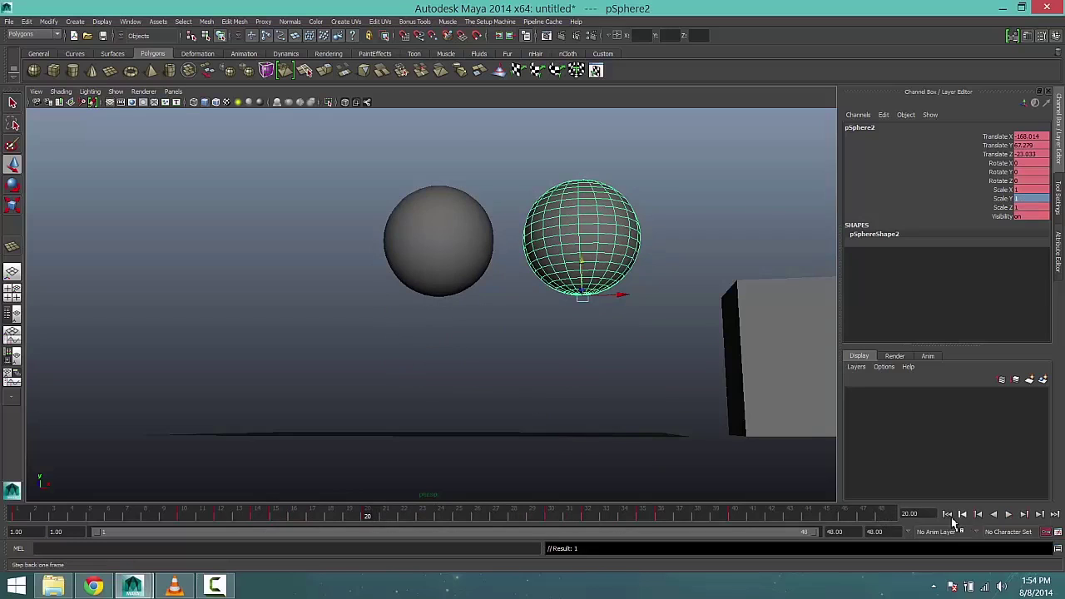
click(1008, 514)
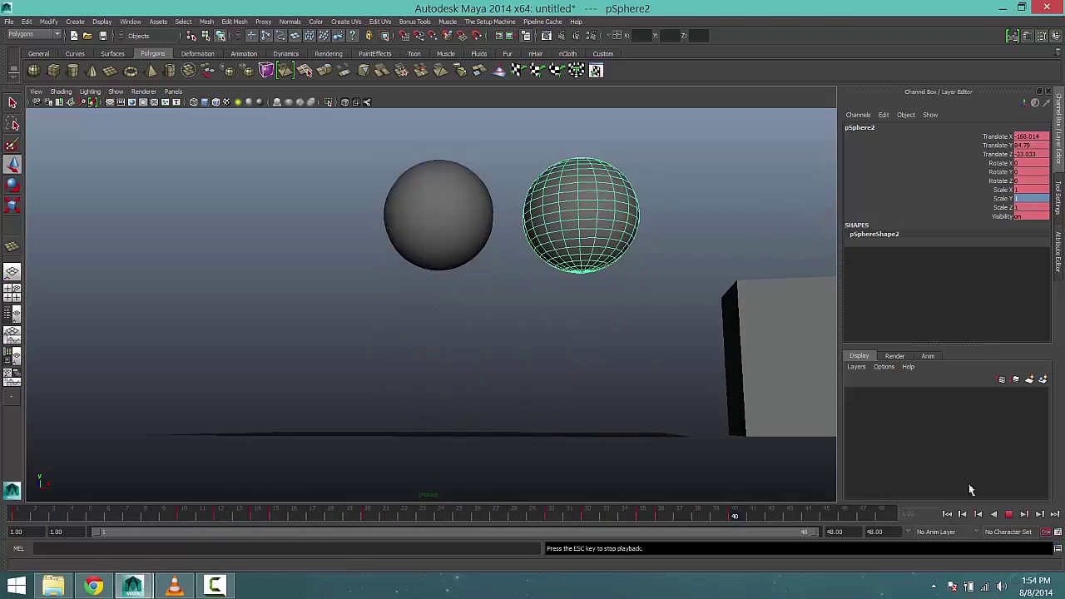
click(1008, 514)
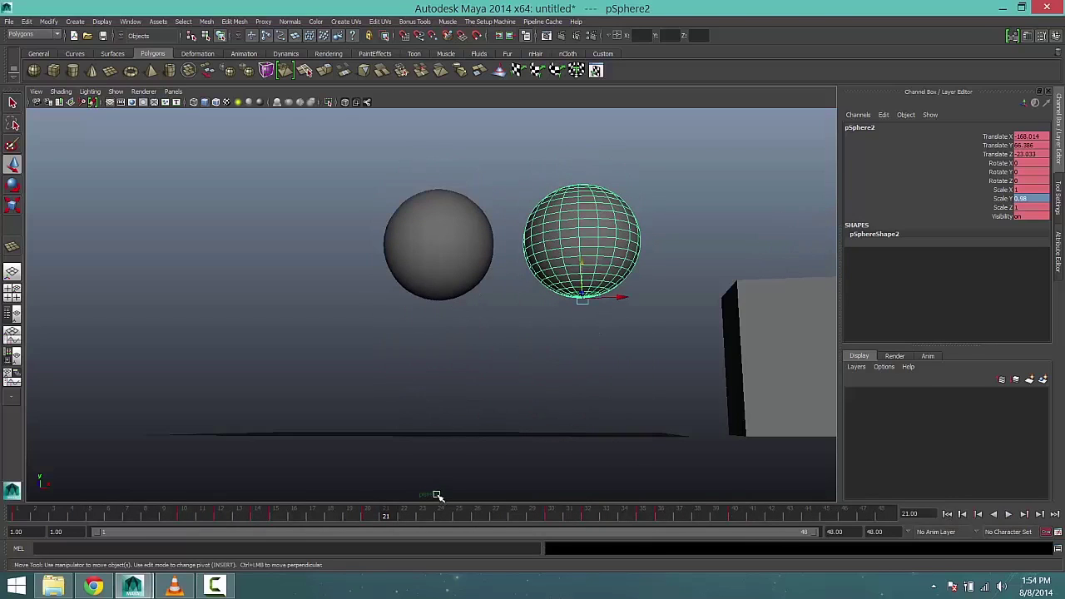
key(alt+v)
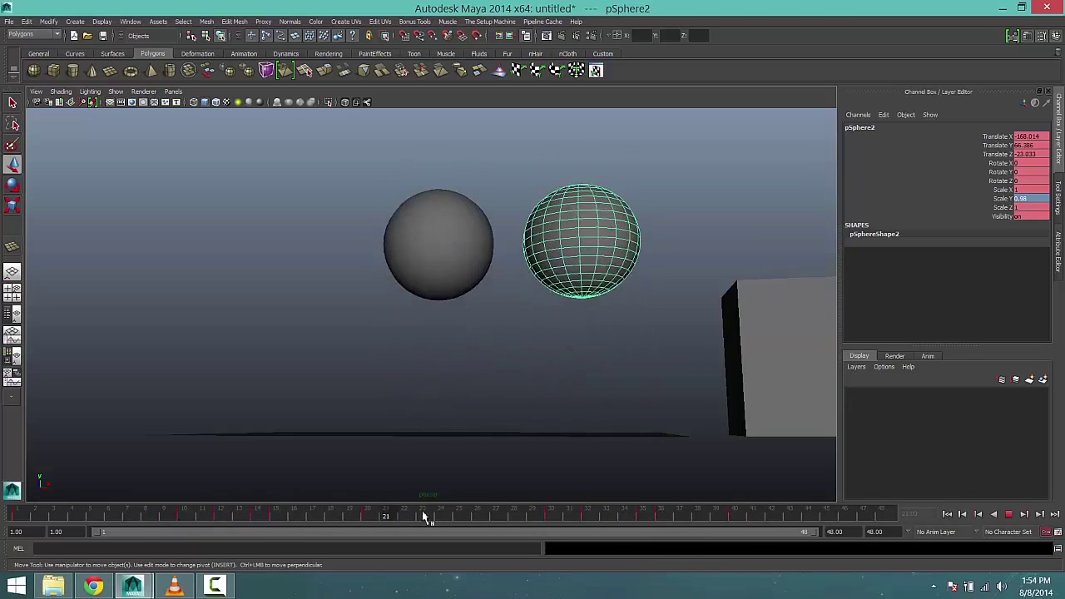
click(712, 513)
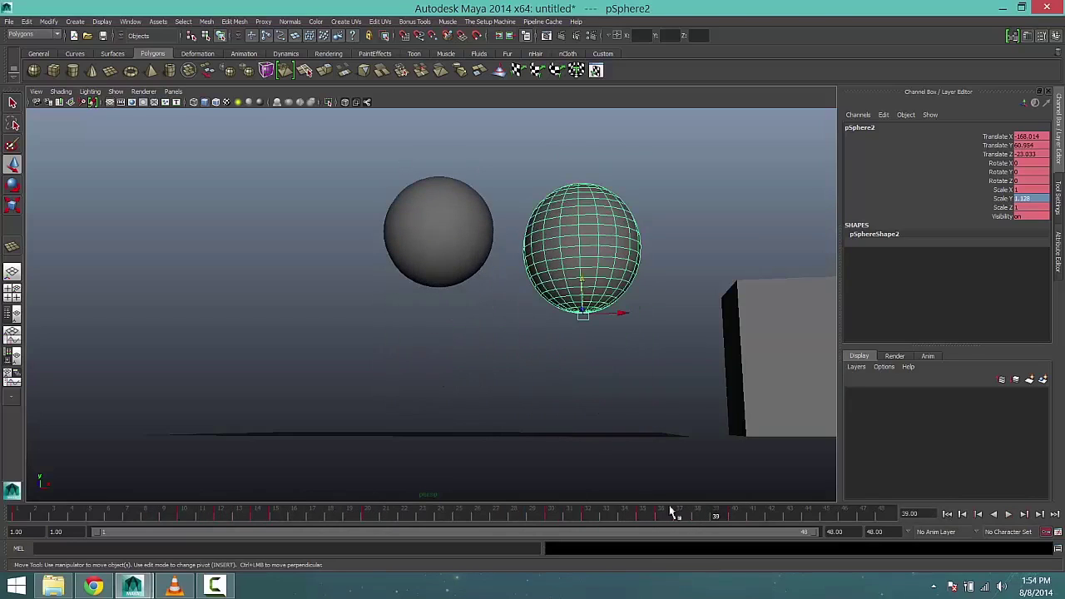
Select the cube character's Upper_Body control and try a crouch by lowering it to a Translate Y of about -8
alt+drag(556, 428, 686, 394)
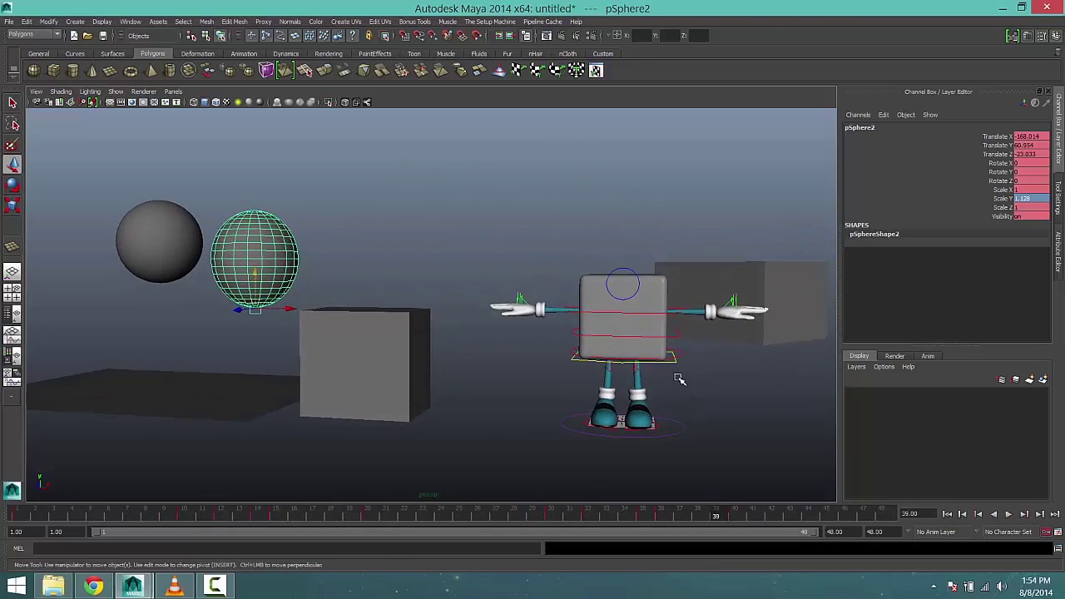
click(677, 363)
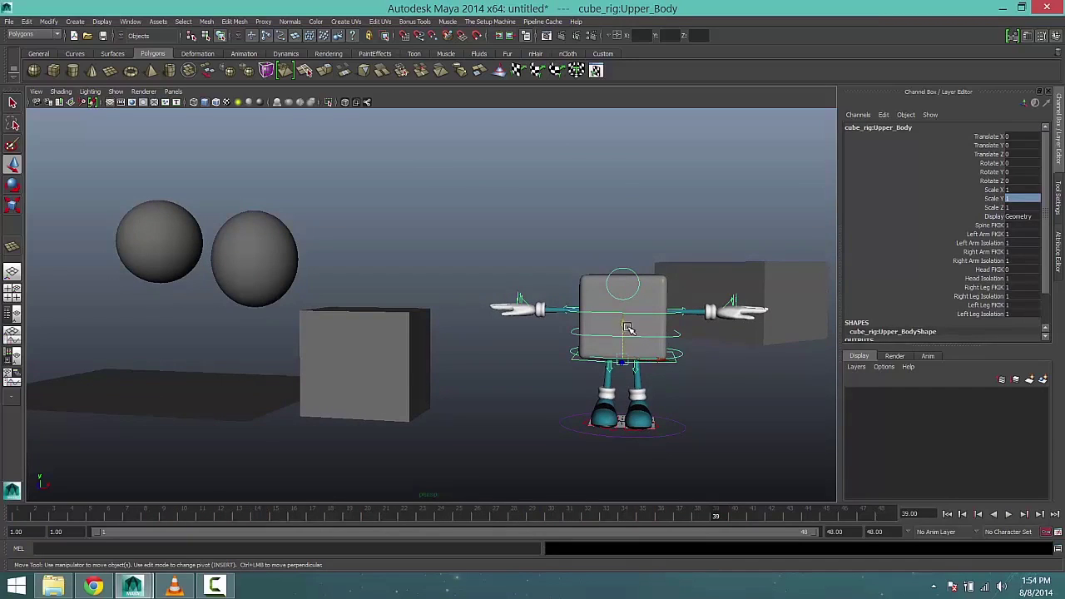
drag(626, 326, 627, 347)
alt+drag(649, 384, 524, 421)
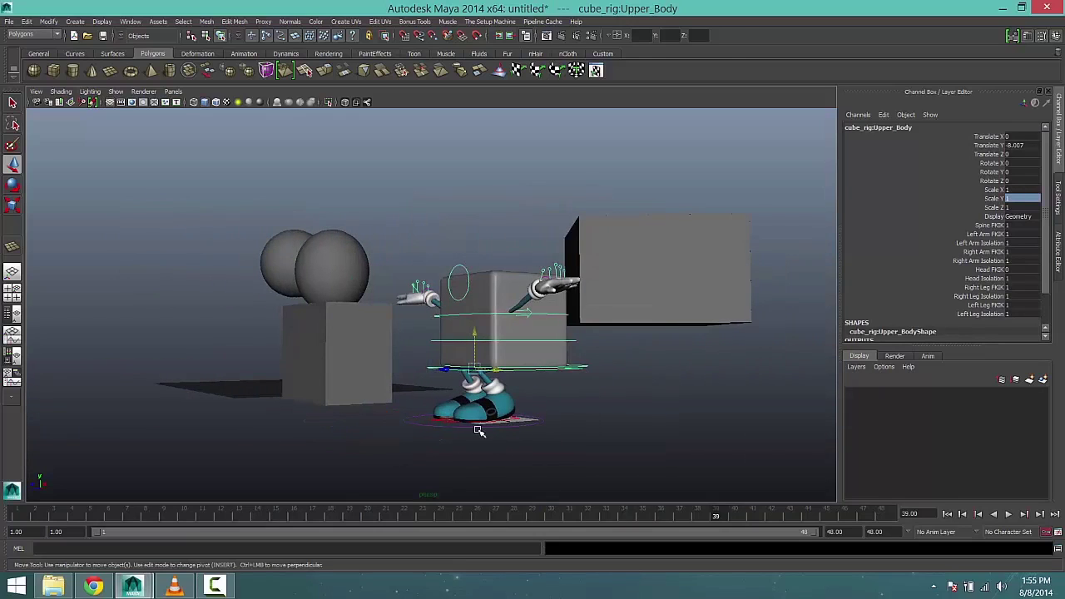
Set the Upper_Body control's Translate Y to 0 at frame 1 and key all its channels
click(23, 516)
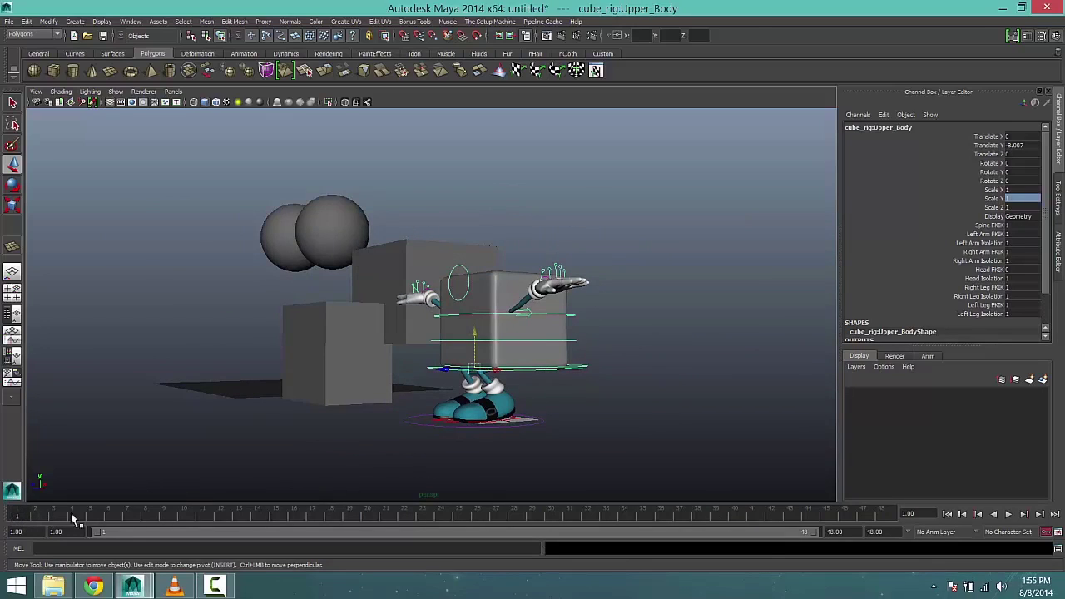
double_click(1030, 145)
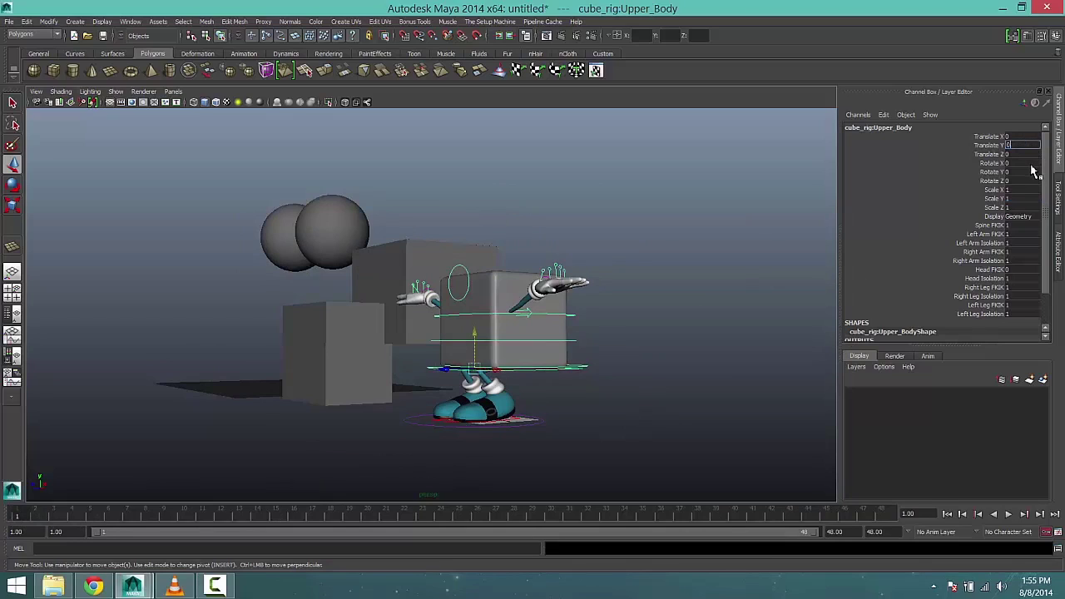
text(0)
key(Return)
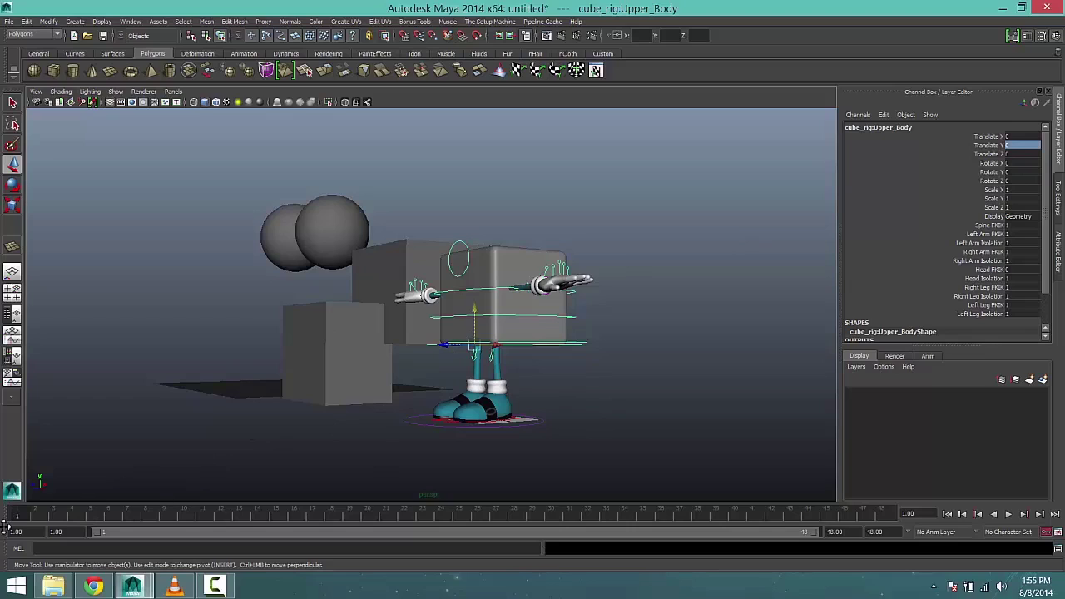
key(s)
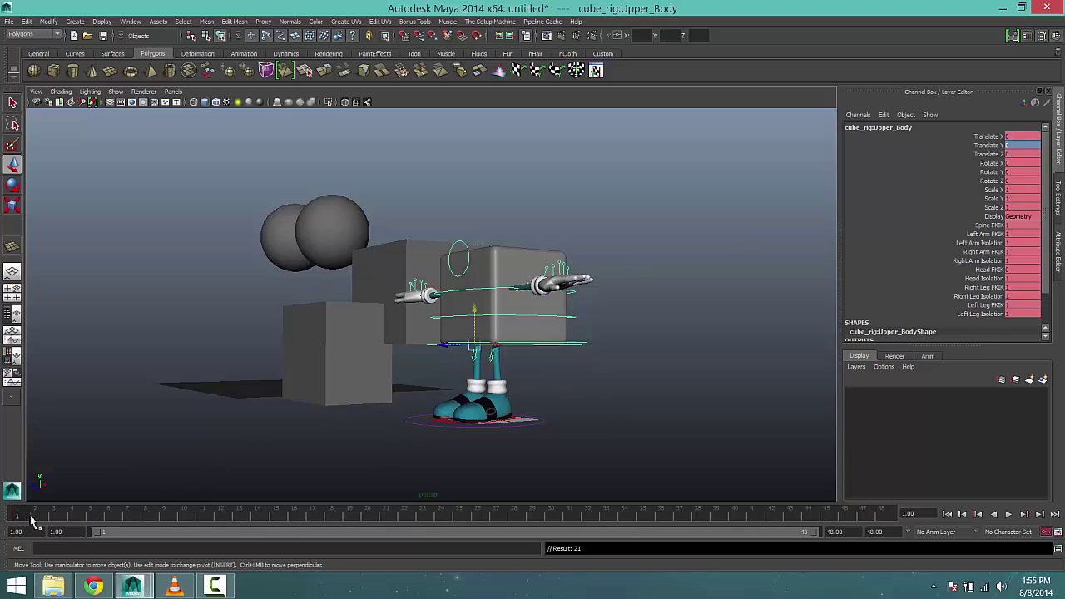
Lower the Upper_Body control to a Translate Y of about -7.8 at frame 5 to key the crouch
click(73, 519)
click(92, 517)
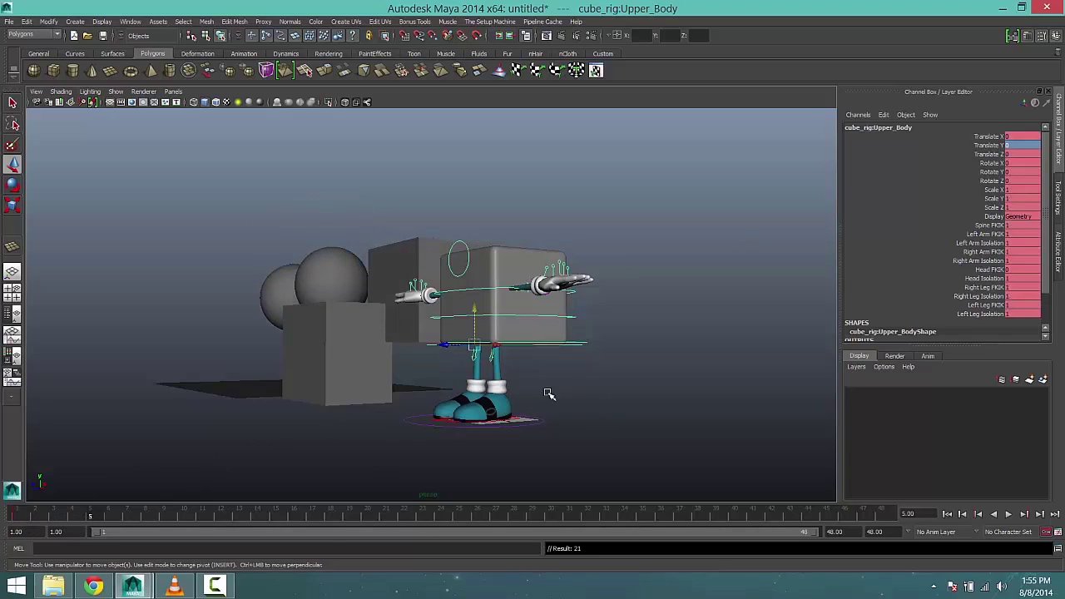
drag(476, 312, 477, 334)
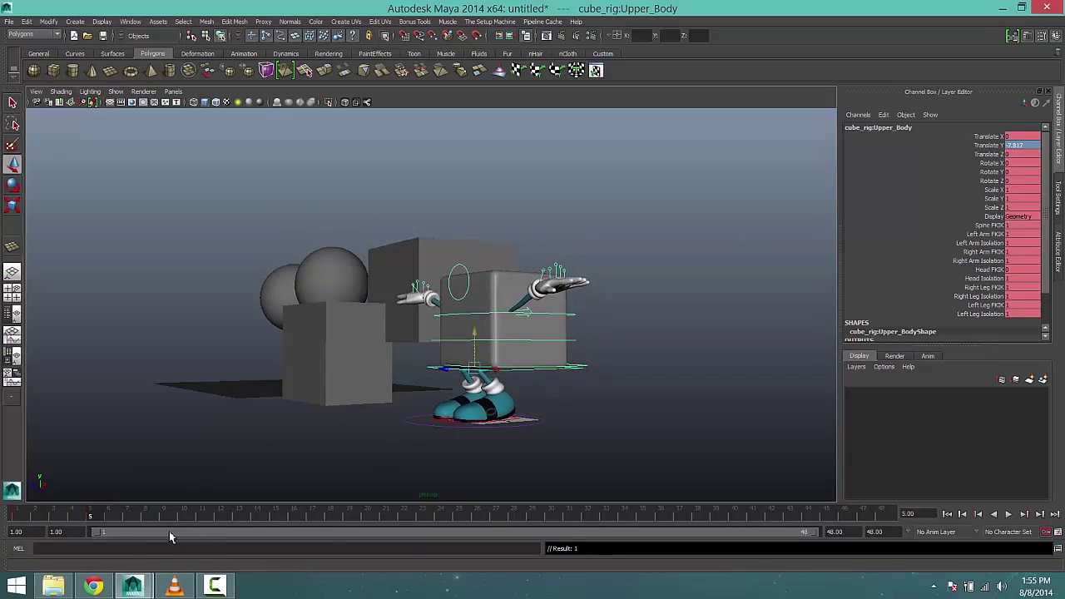
Key the Upper_Body control's jump by raising Translate Y to about 2.6 at frame 8 and about 30 at frame 14
click(140, 519)
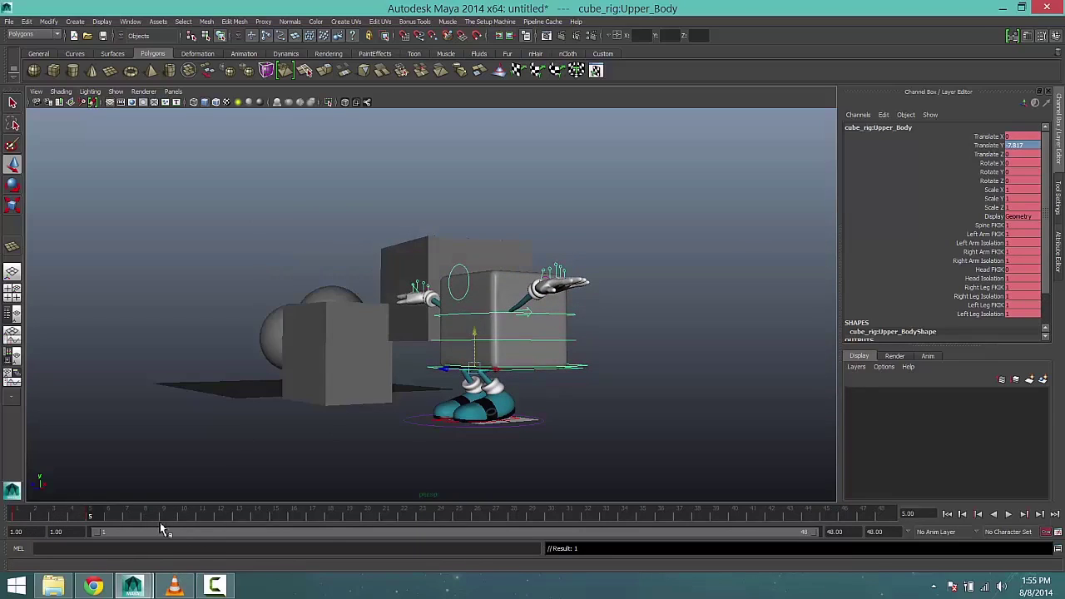
drag(475, 337, 477, 309)
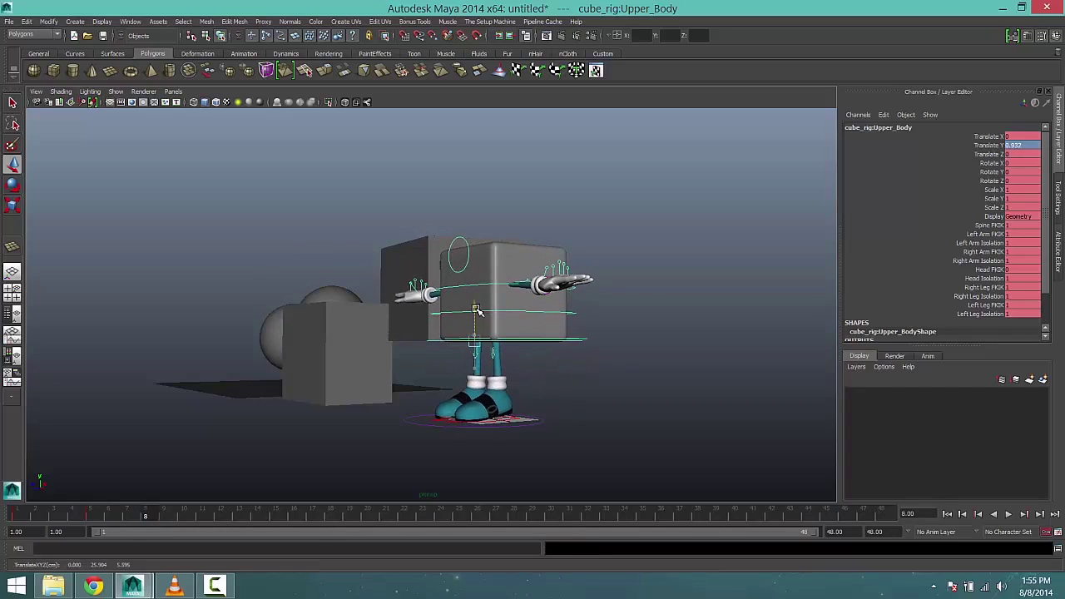
key(s)
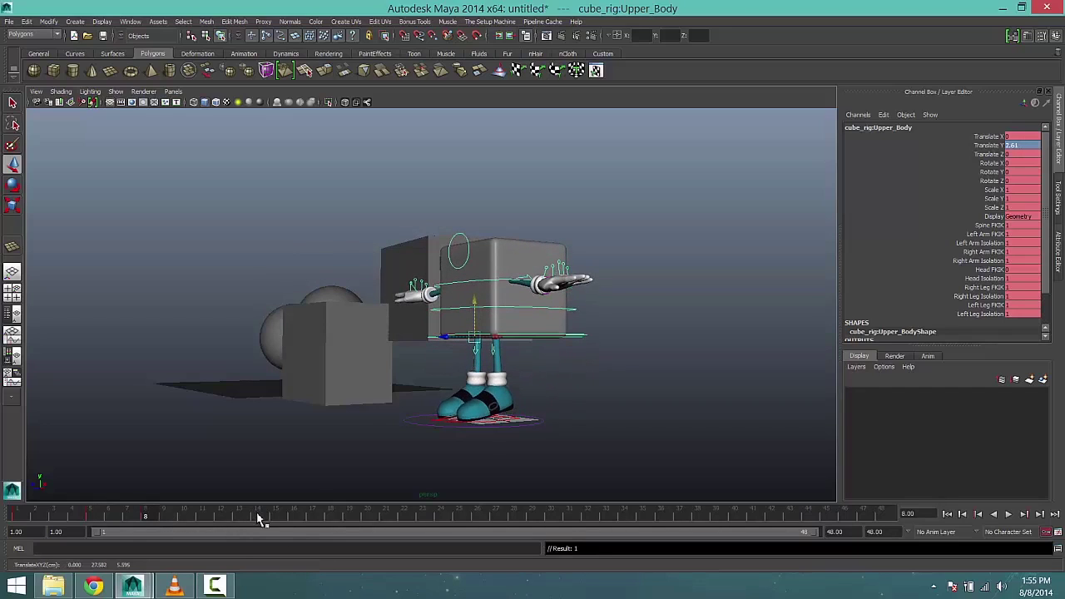
click(257, 517)
drag(476, 301, 479, 218)
key(s)
Play the character's jump from the start and examine the crouch and takeoff from frame 5 along the timeline
click(947, 514)
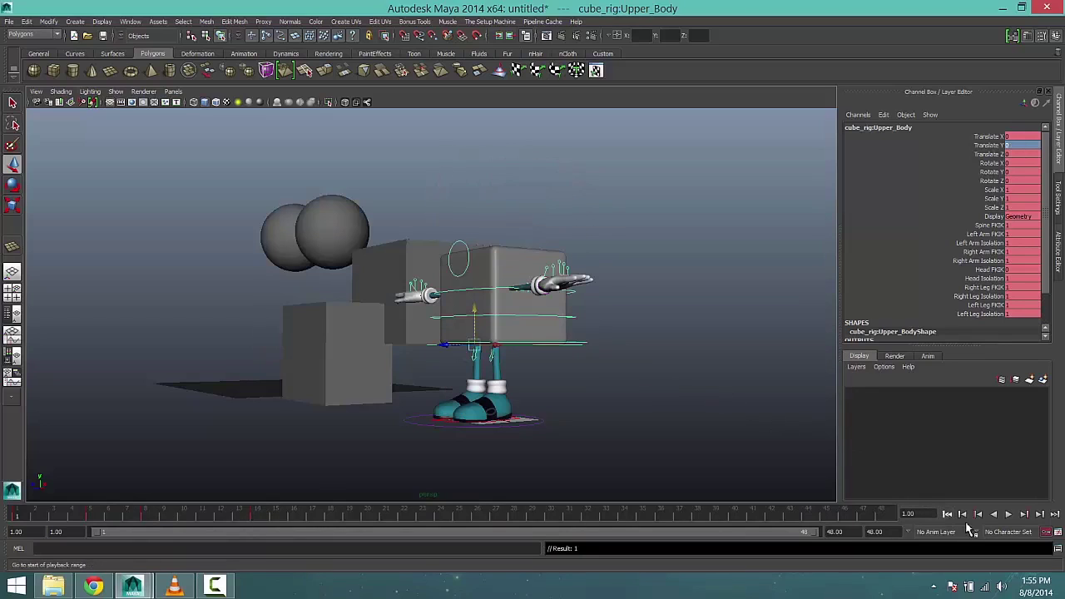
click(1008, 516)
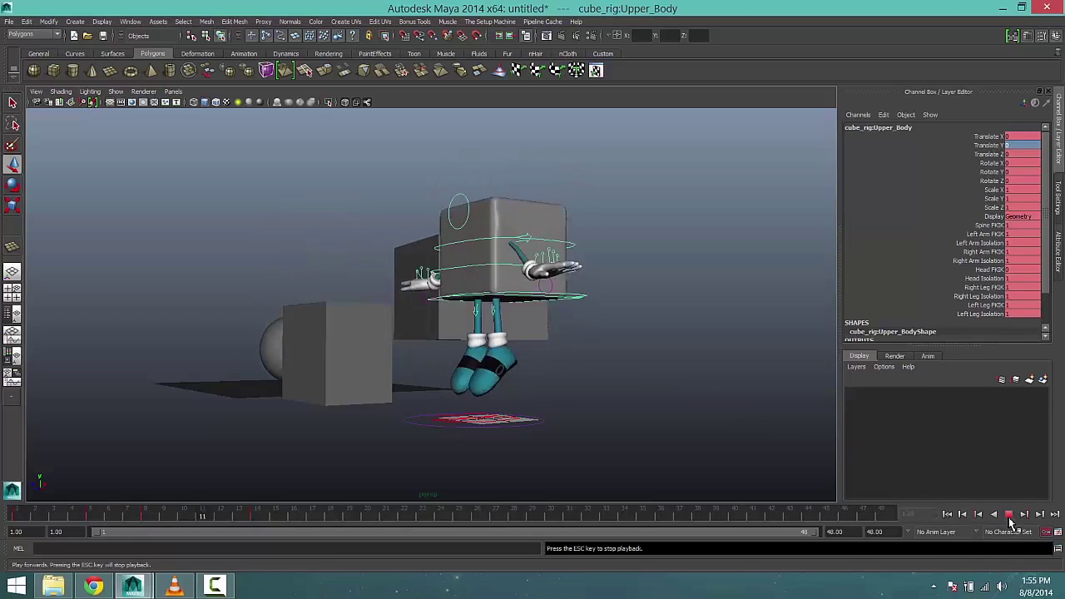
click(18, 514)
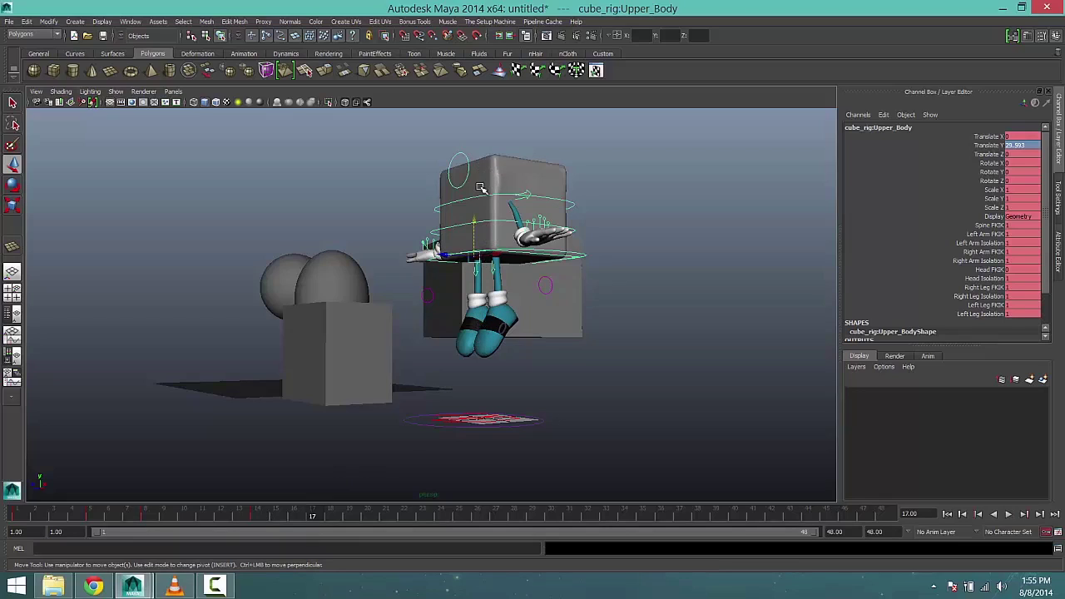
click(94, 518)
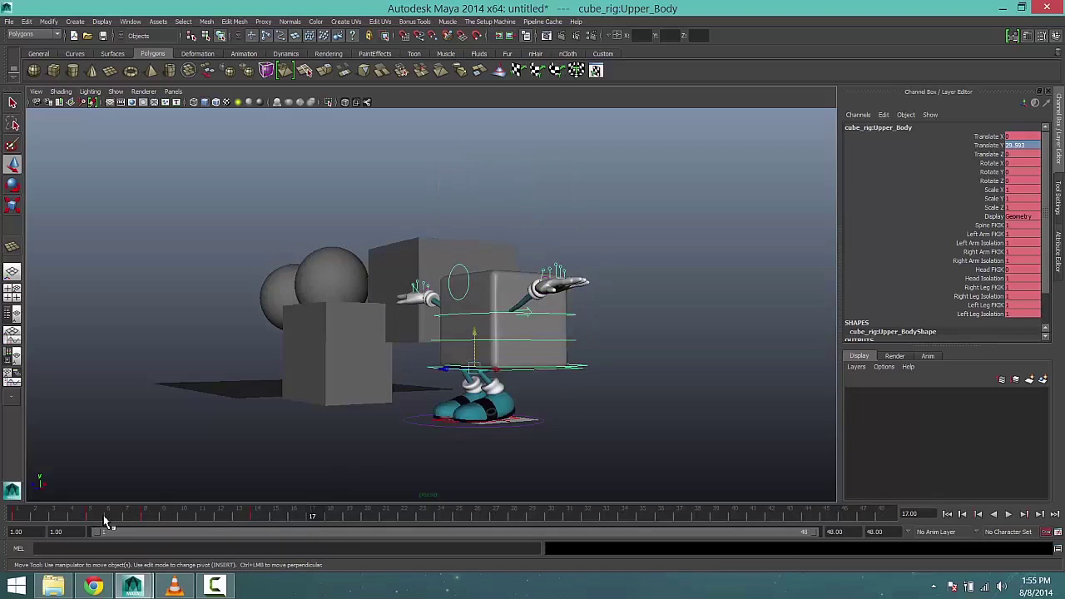
key(alt+v)
click(98, 519)
key(alt+v)
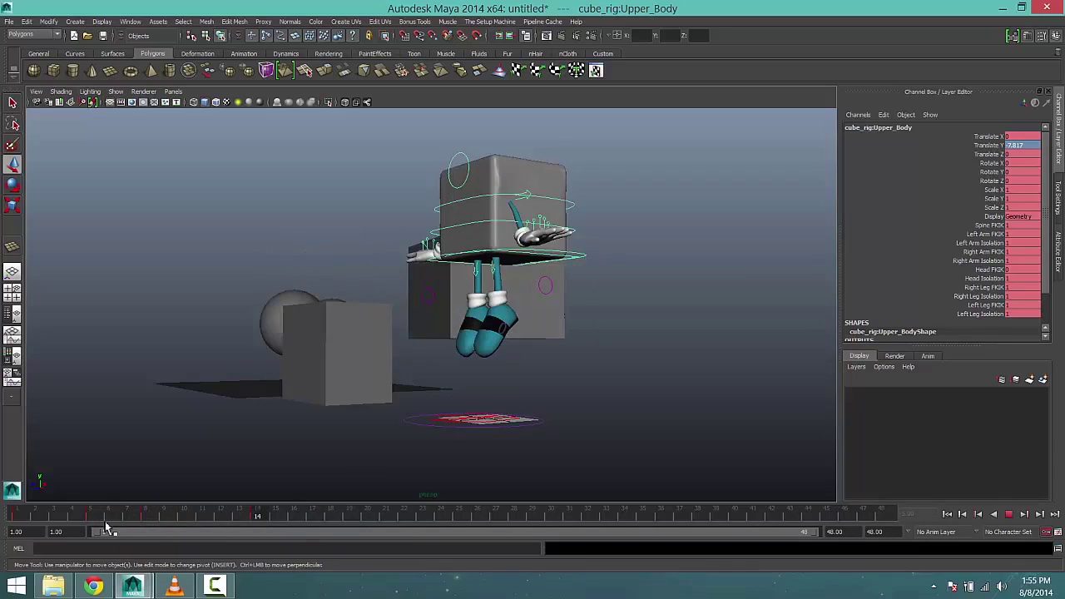
key(alt+v)
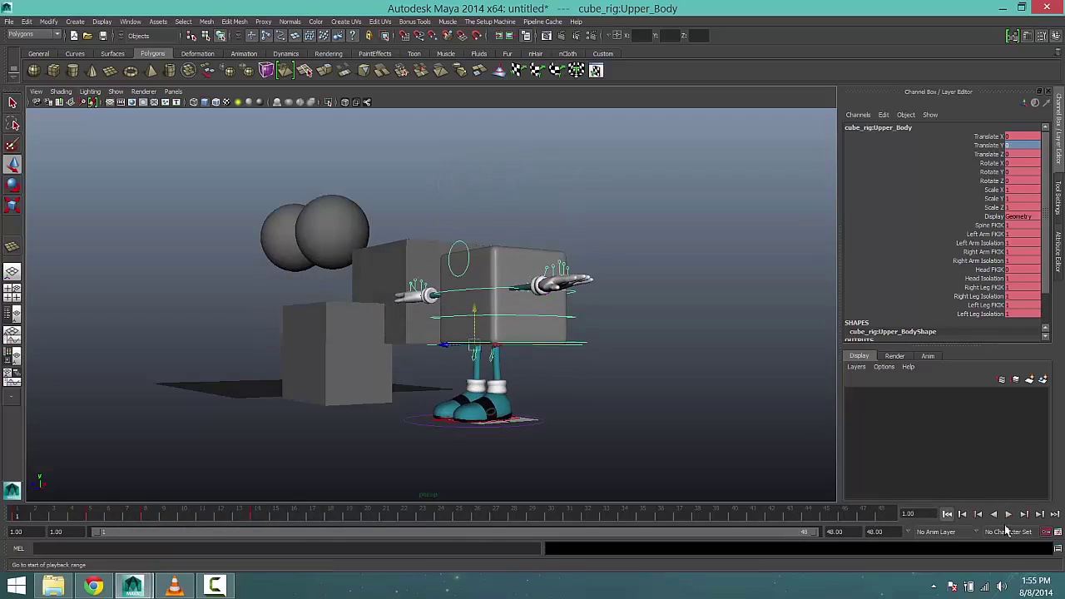
click(1009, 514)
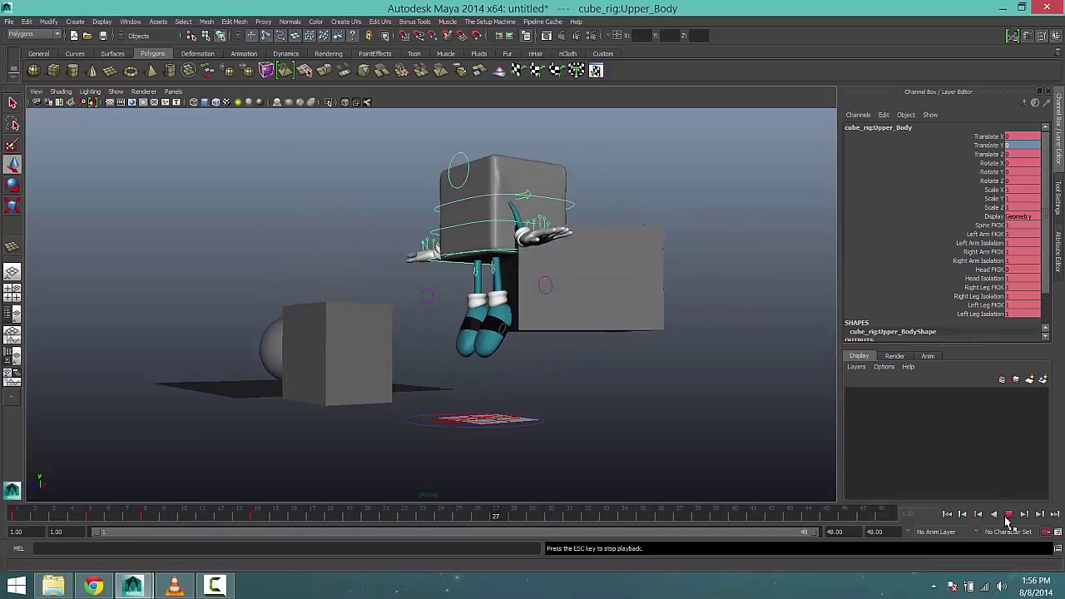
click(1009, 513)
Turn off the visibility of the moving cube pCube1 at frame 38
click(725, 257)
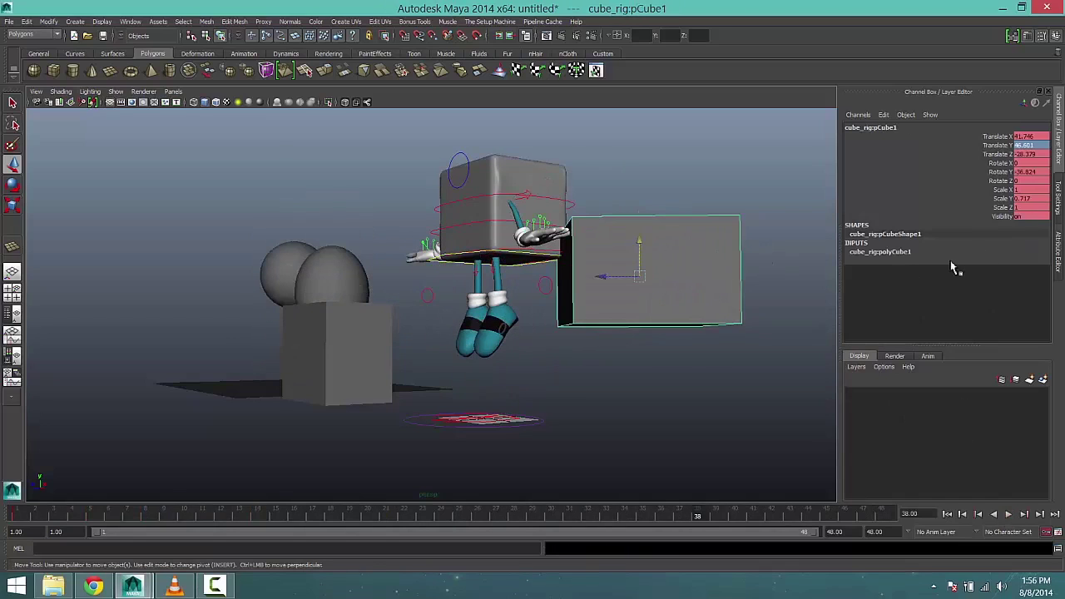
click(1030, 216)
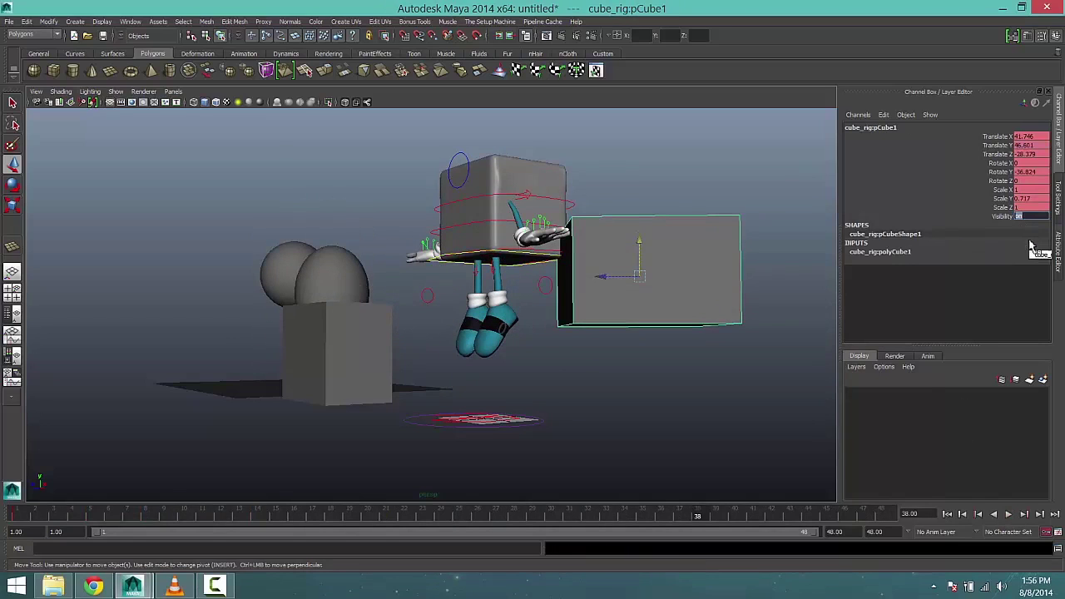
key(Return)
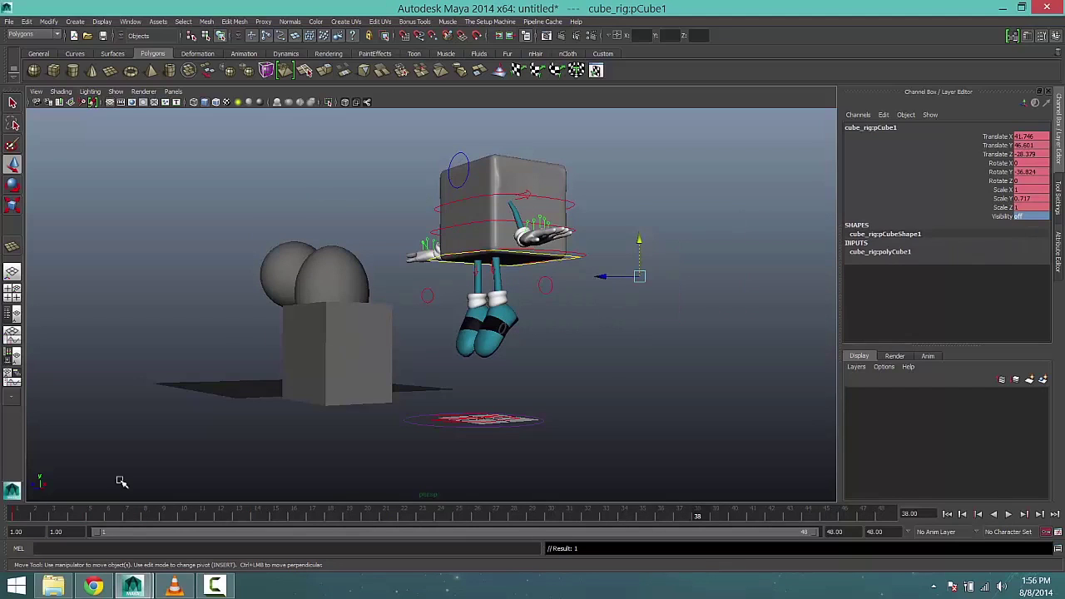
Turn off the visibility of pCube1 at frame 1 by setting it to 0
click(128, 514)
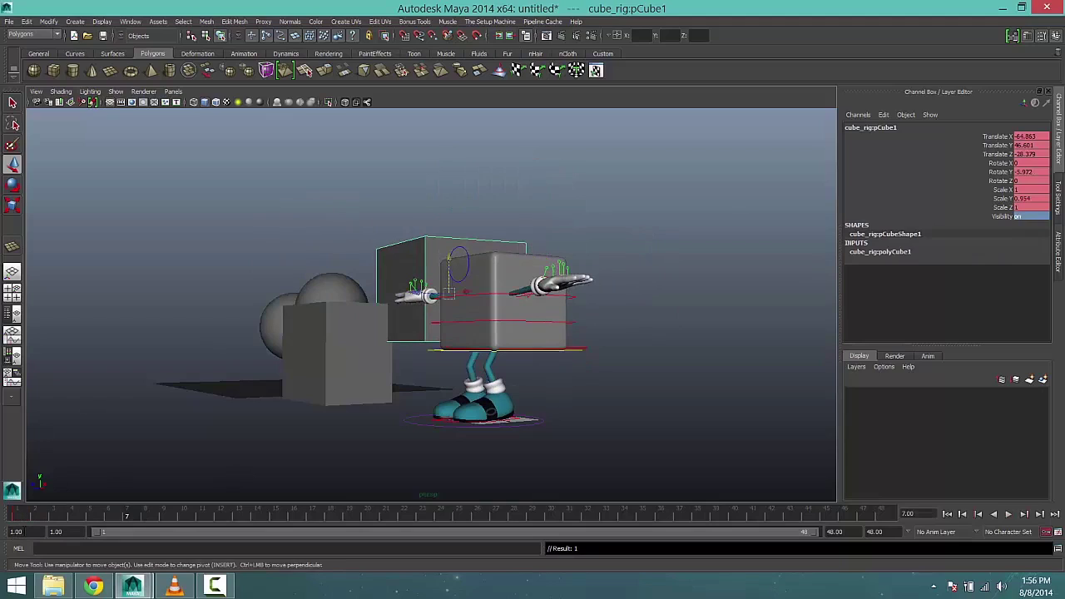
click(10, 515)
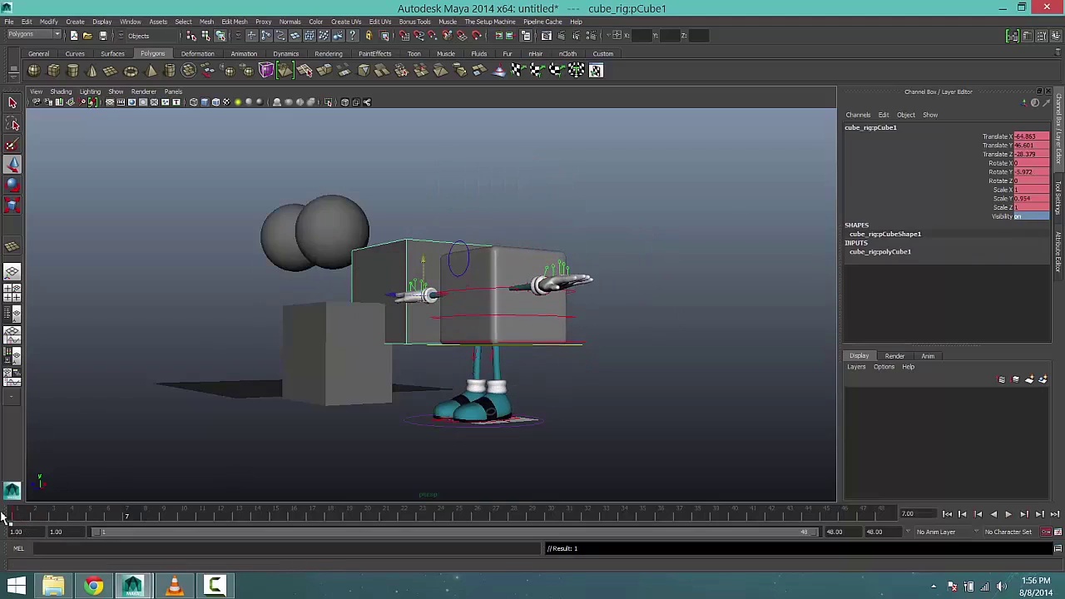
click(1019, 218)
text(0)
key(Return)
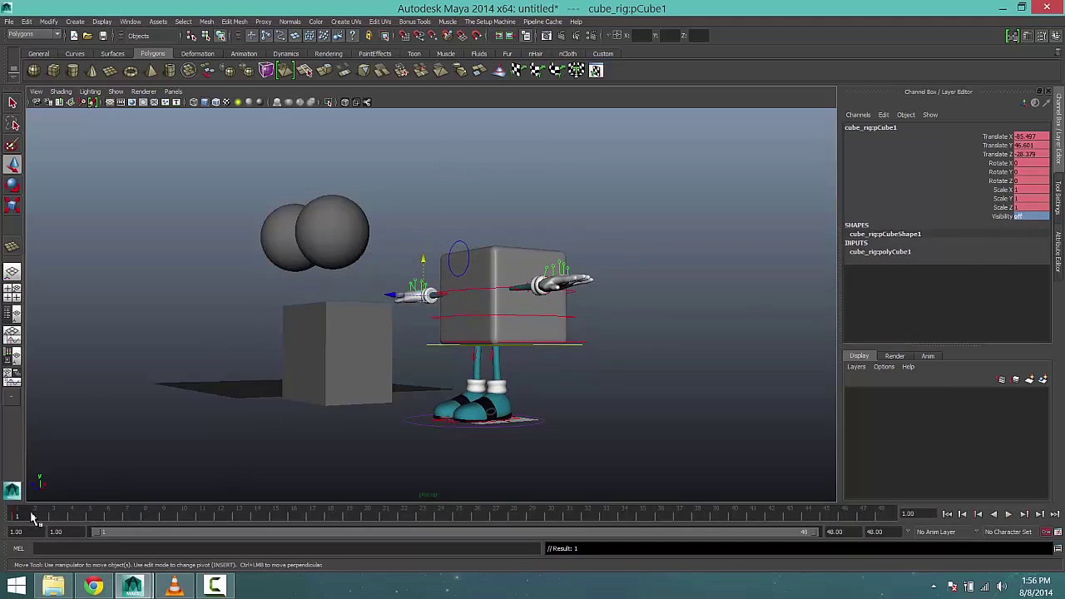
Put the moving cube cube_rig:pCube1 on a new display layer and hide that layer
drag(27, 517, 529, 526)
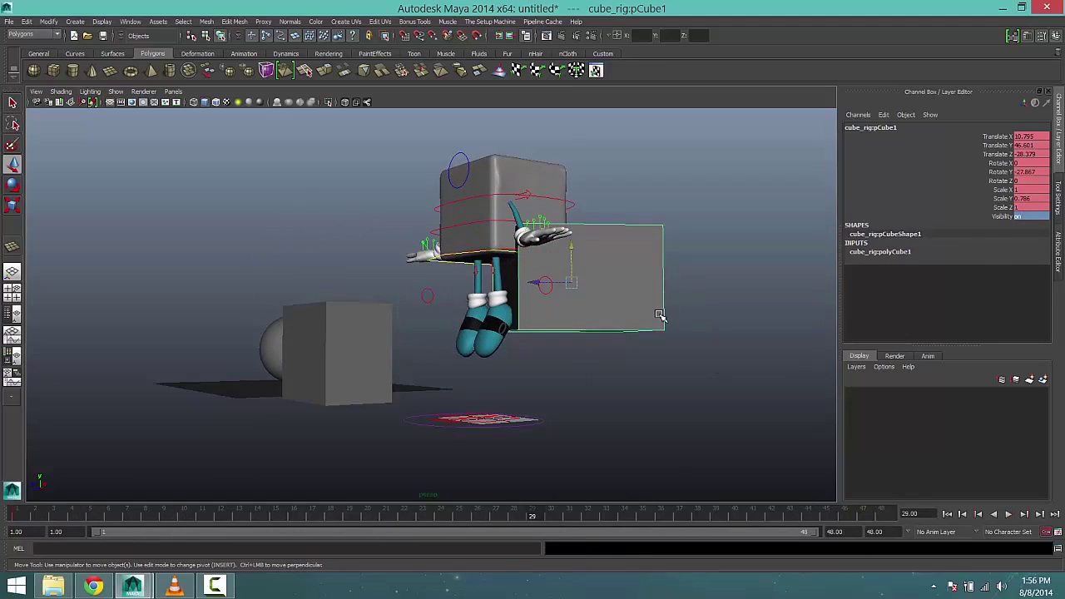
key(Delete)
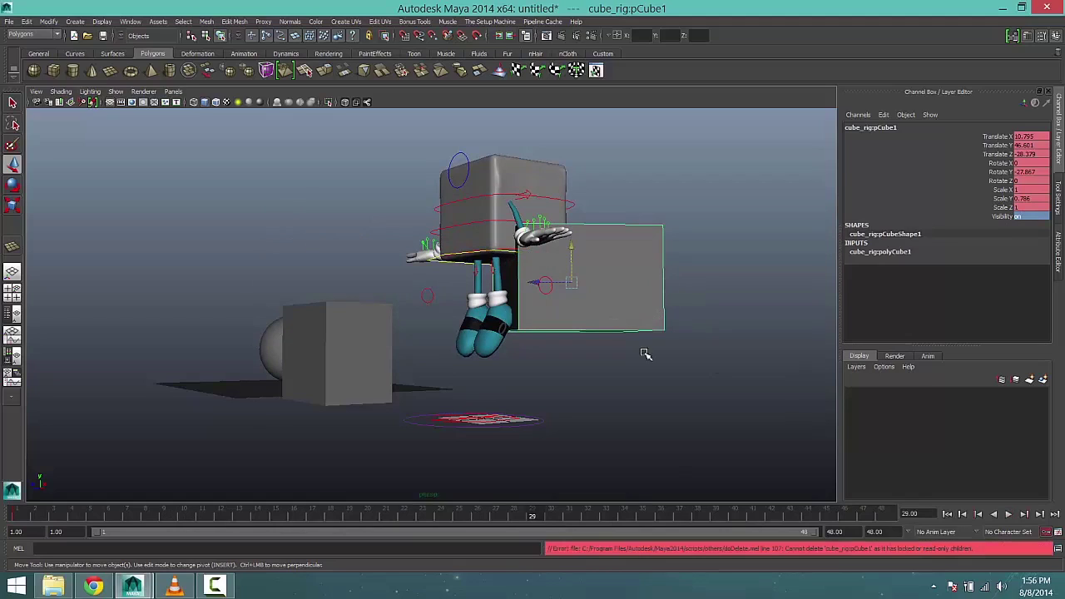
click(857, 367)
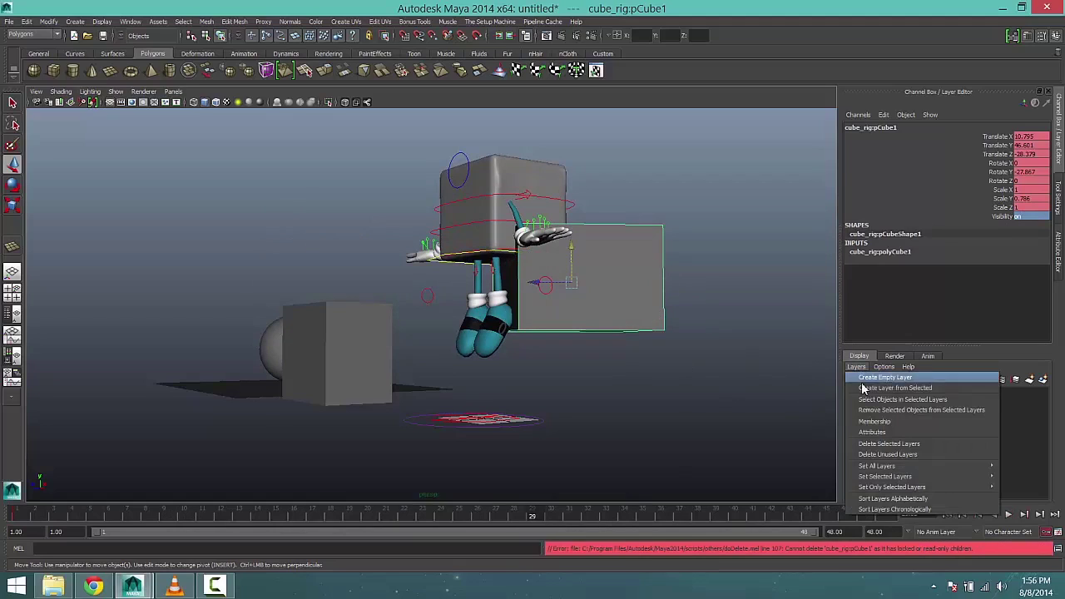
click(880, 388)
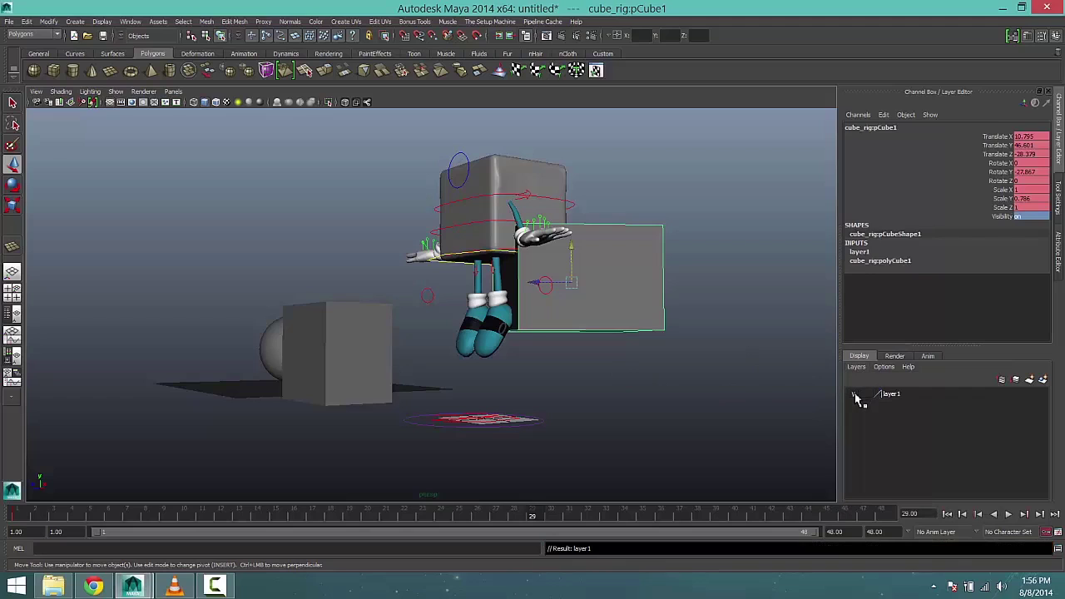
click(857, 397)
click(142, 491)
Play the animation from frame 1 and compare the two bouncing spheres with the jumping character from the front
click(26, 517)
key(alt+v)
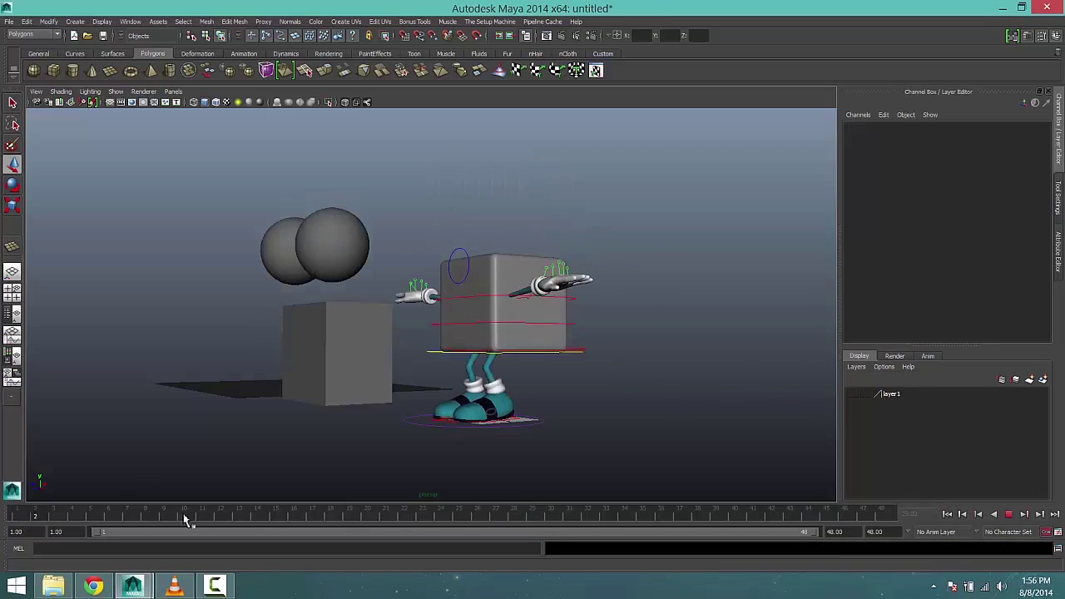
drag(184, 519, 250, 519)
alt+drag(281, 411, 306, 413)
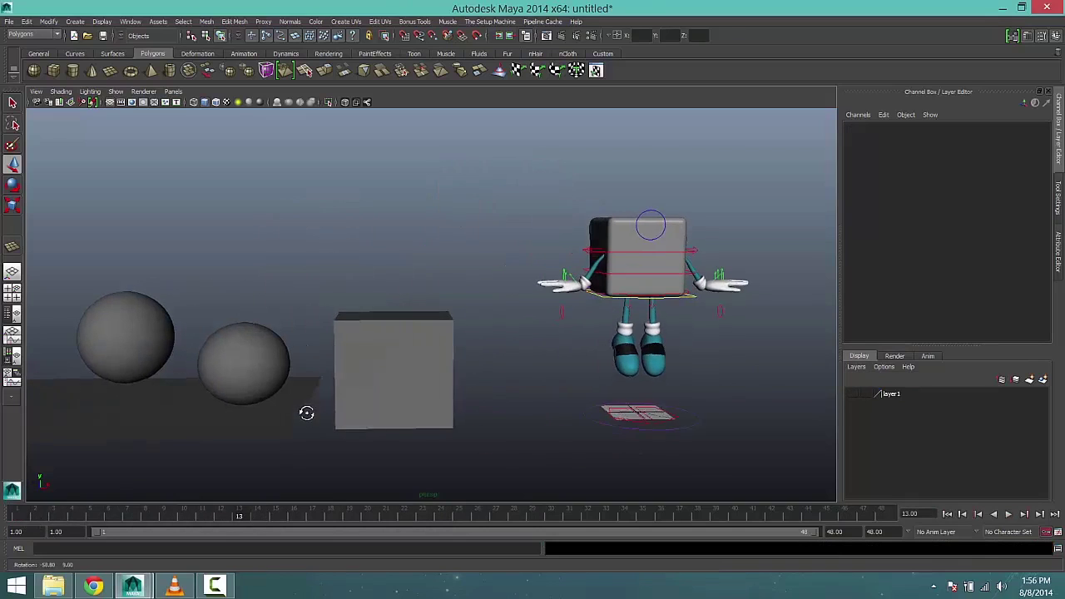
click(27, 517)
key(alt+v)
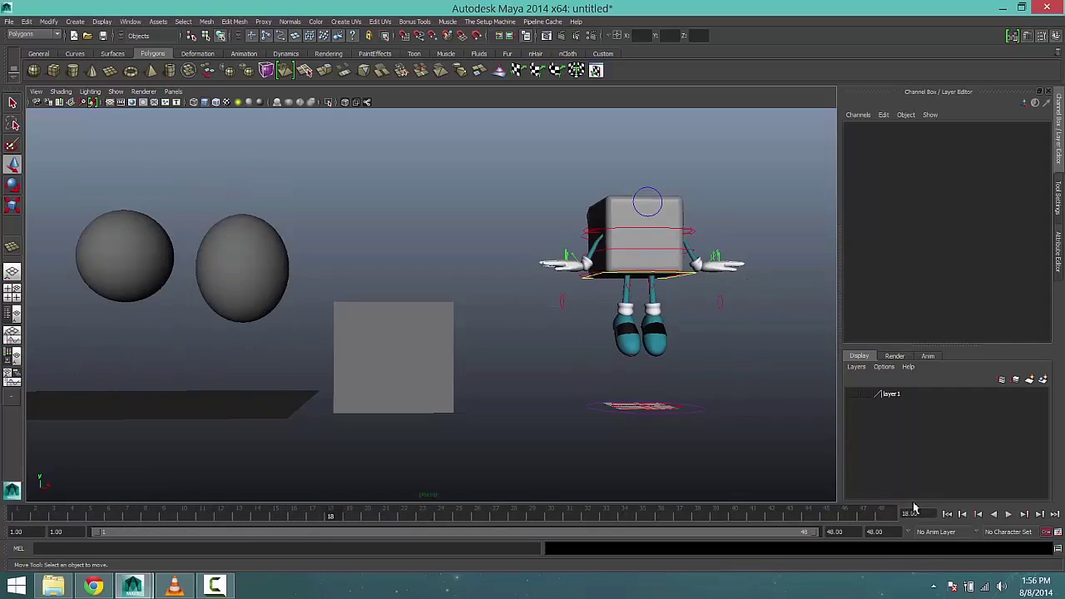
click(947, 513)
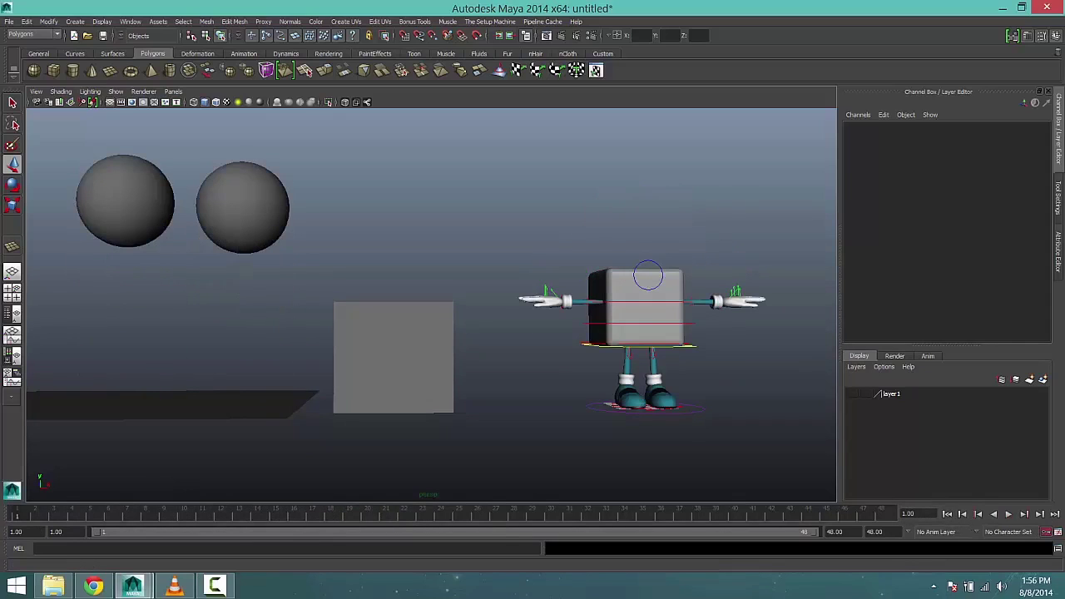
click(1010, 515)
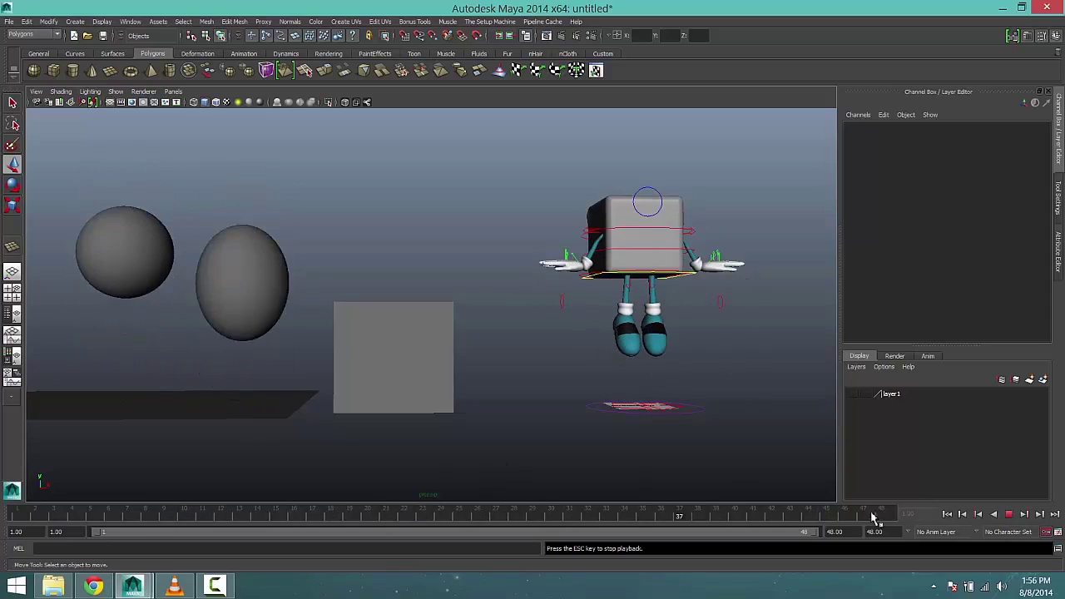
key(Escape)
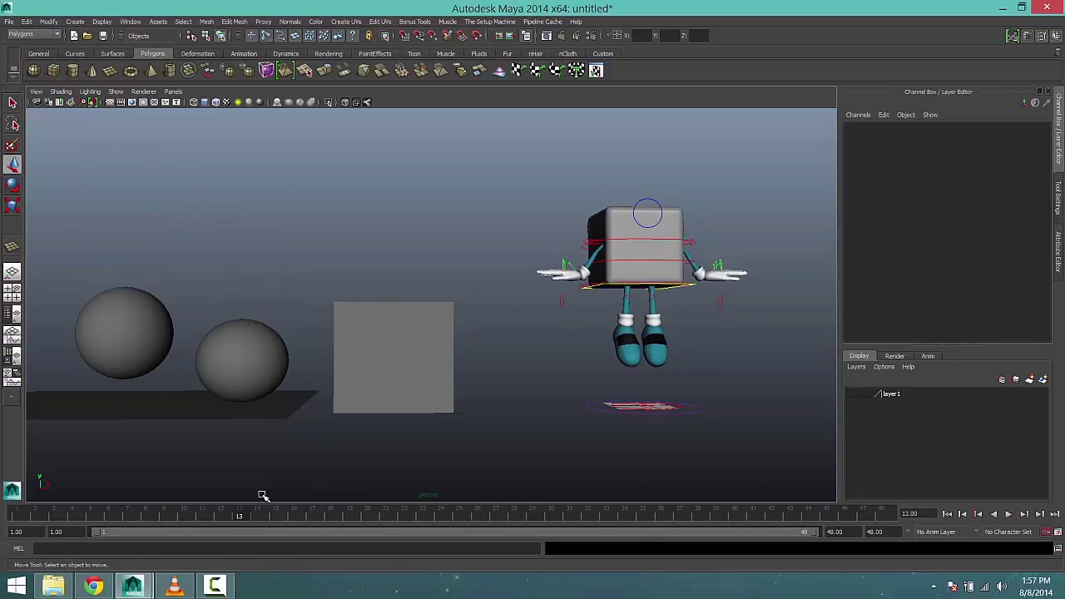
Switch to Chrome to review the page on the 12 principles of animation, and return to the Maya scene
click(93, 586)
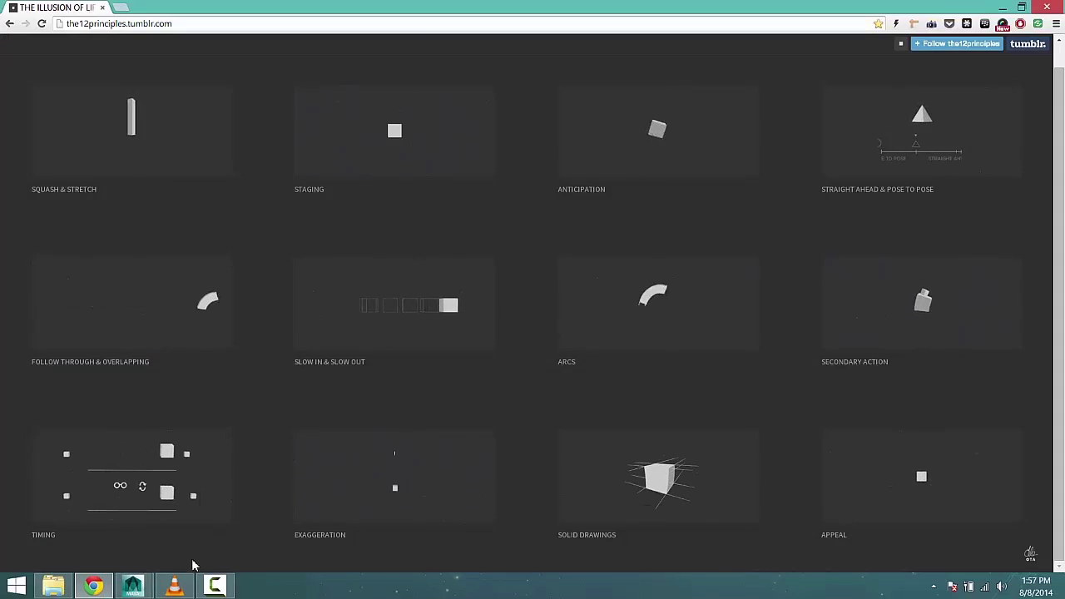
mouse_move(143, 587)
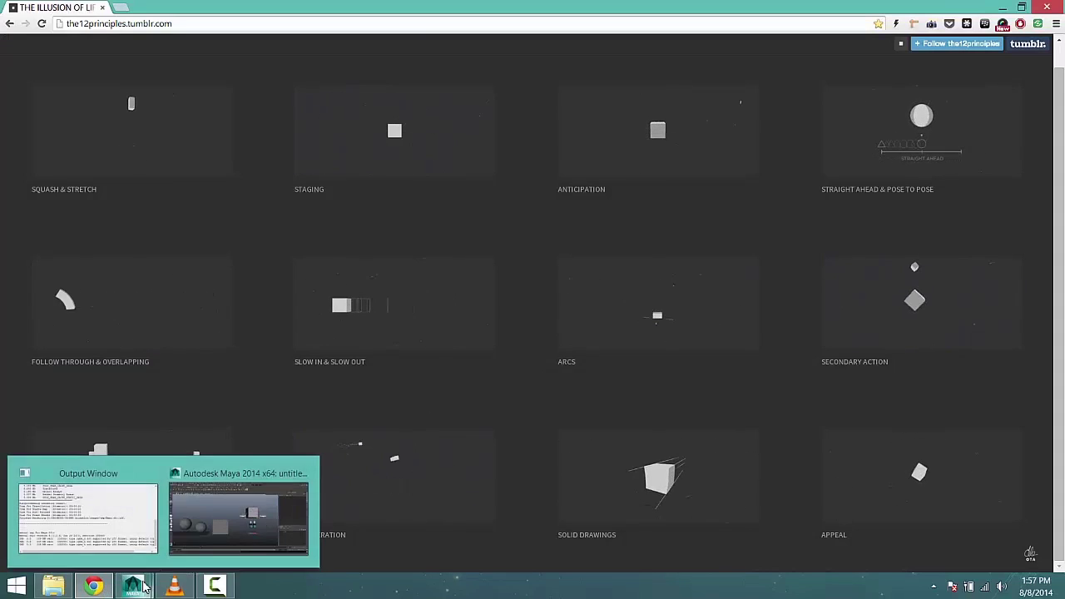
click(216, 531)
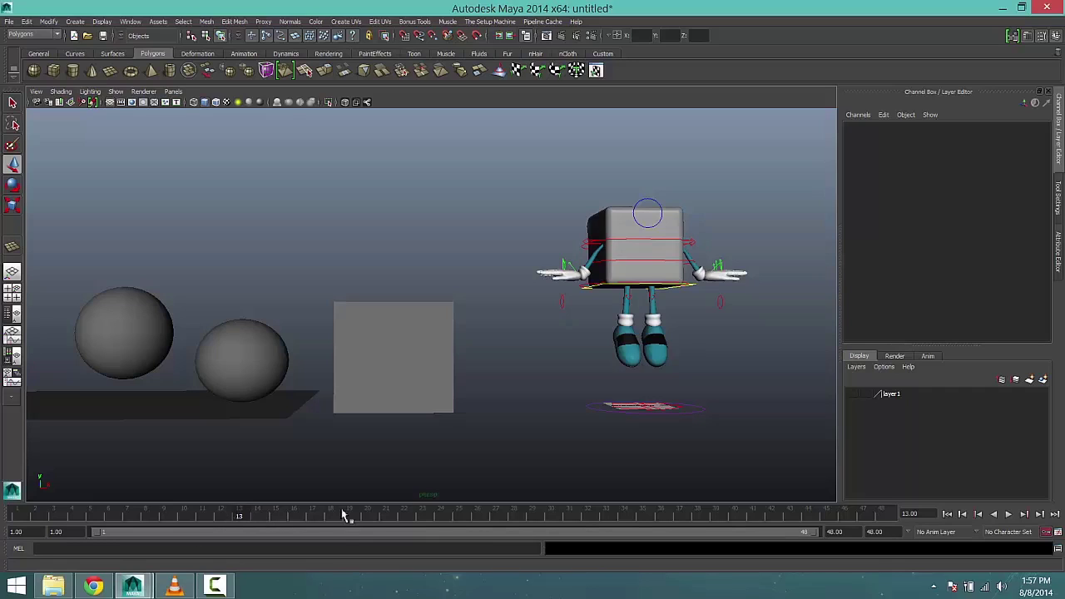
click(93, 587)
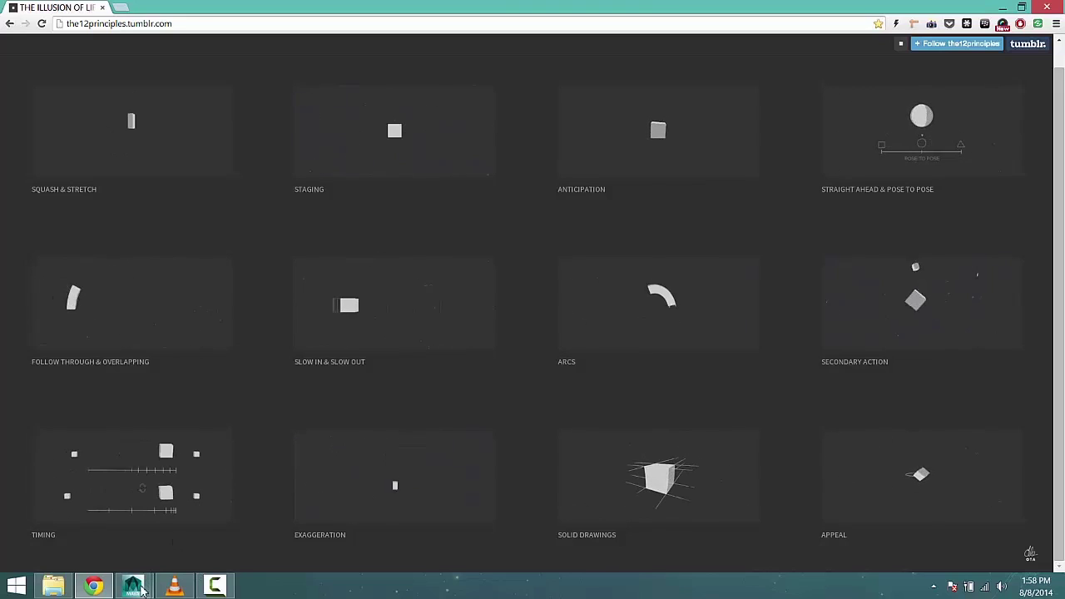
mouse_move(141, 589)
click(250, 502)
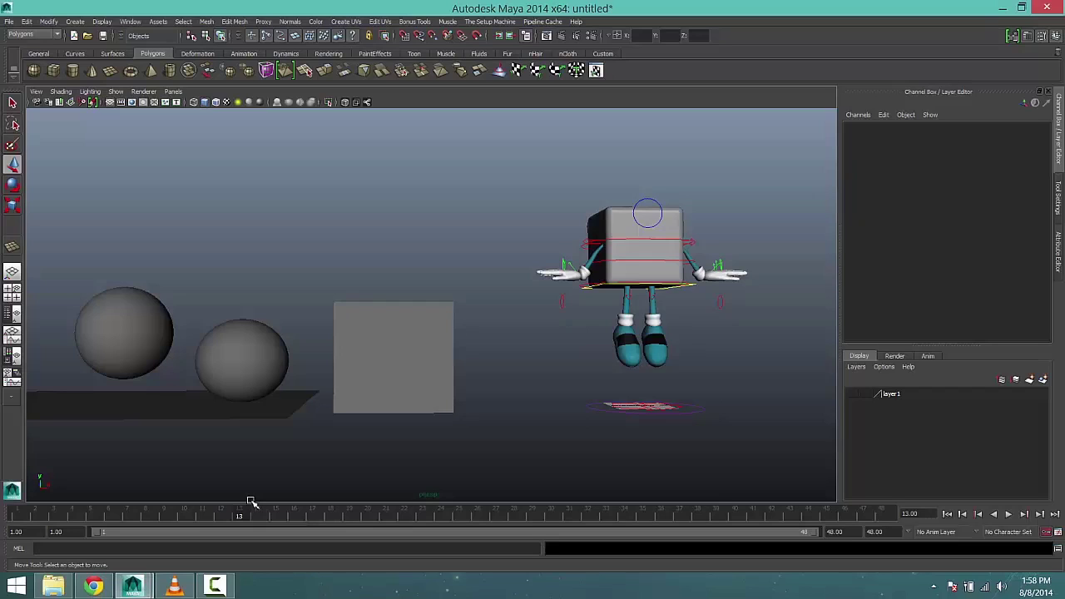
Key the large cube at frame 1, raise it to Translate Y of about 81.9 at frame 15, and play the motion
click(416, 361)
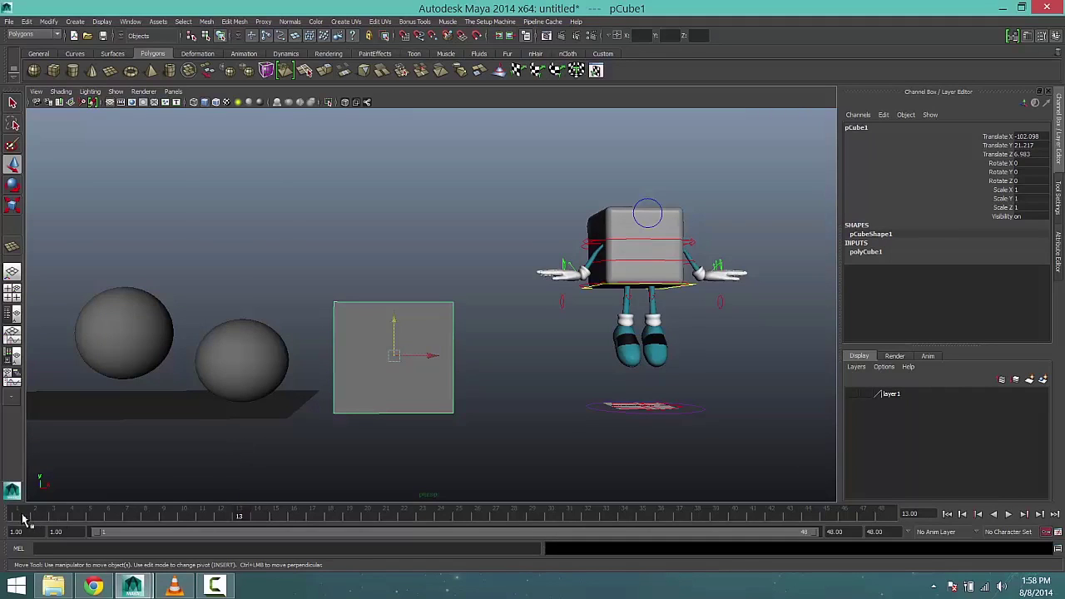
drag(22, 518, 54, 517)
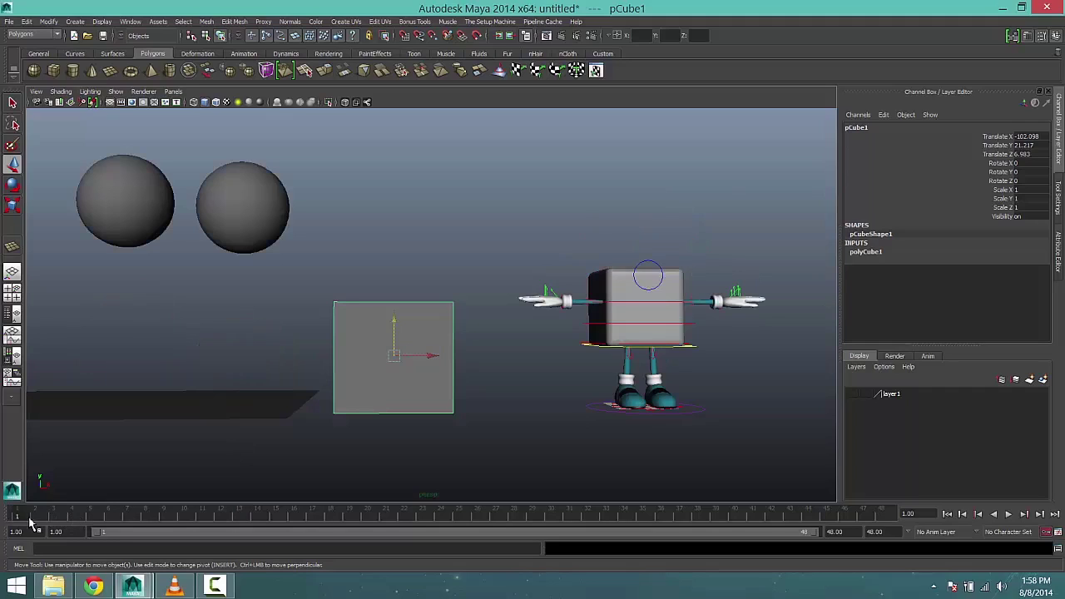
key(s)
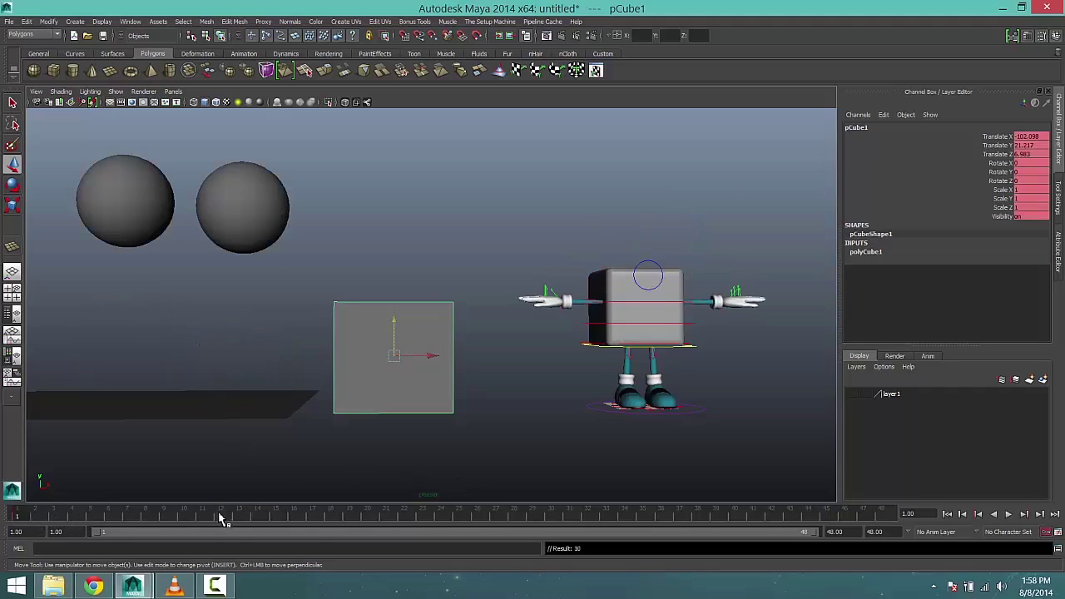
click(275, 516)
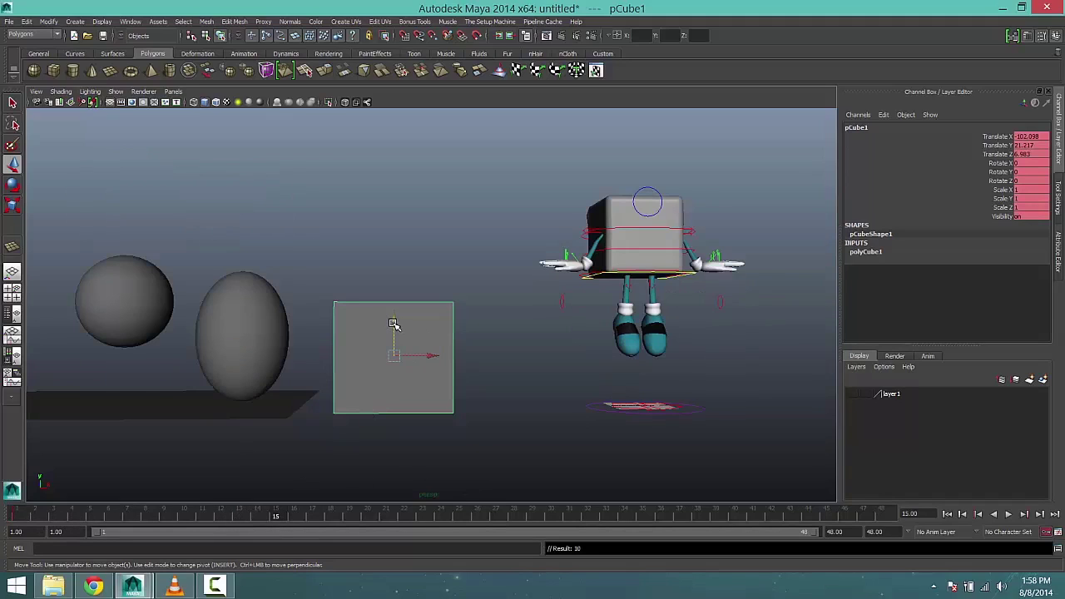
drag(393, 323, 390, 204)
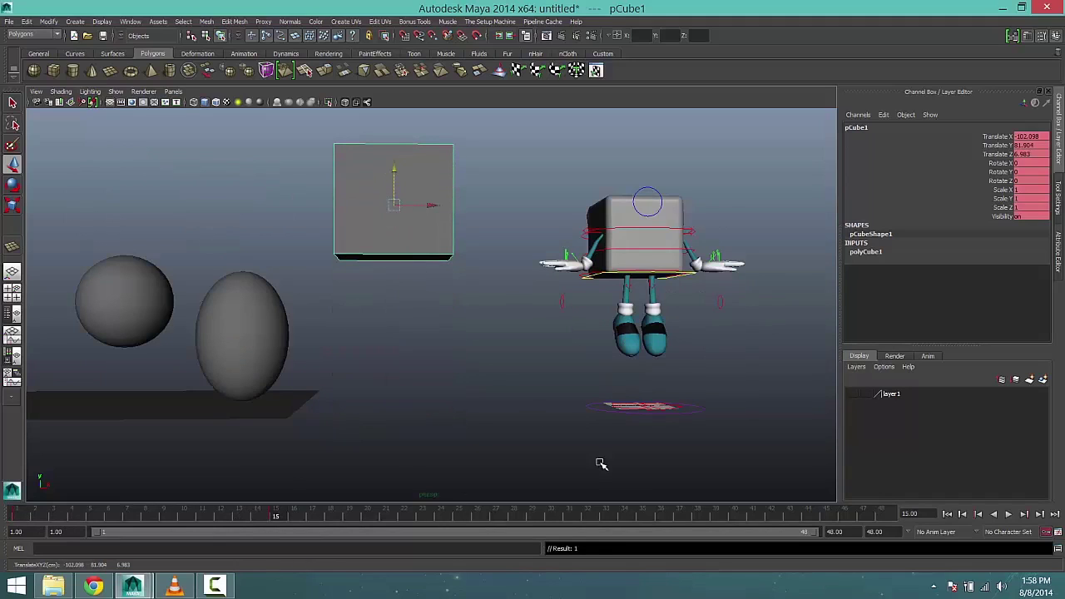
click(947, 513)
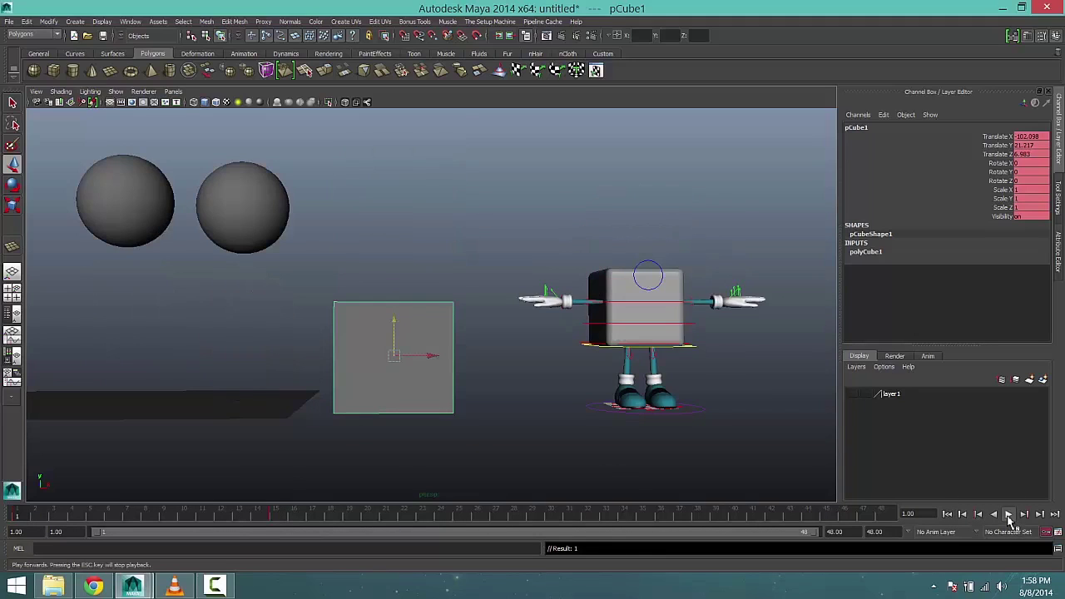
click(1008, 515)
click(1008, 515)
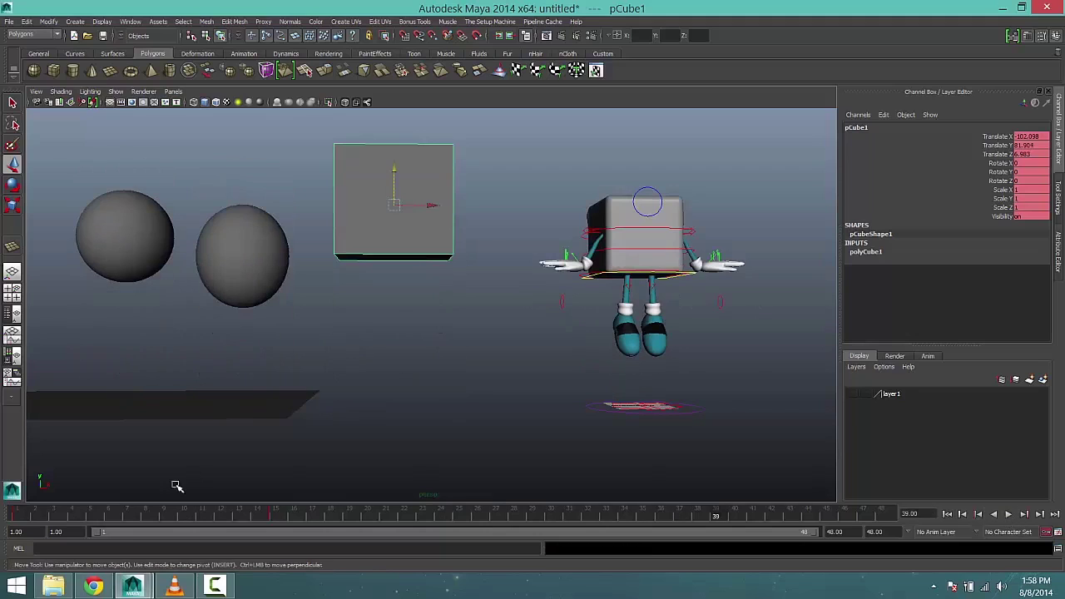
Create a small cube beside the large one, key it at frame 1, raise it to Translate Y of about 64.7 at frame 15, and play it
mouse_move(70, 520)
mouse_down()
mouse_move(297, 519)
mouse_move(16, 519)
mouse_up()
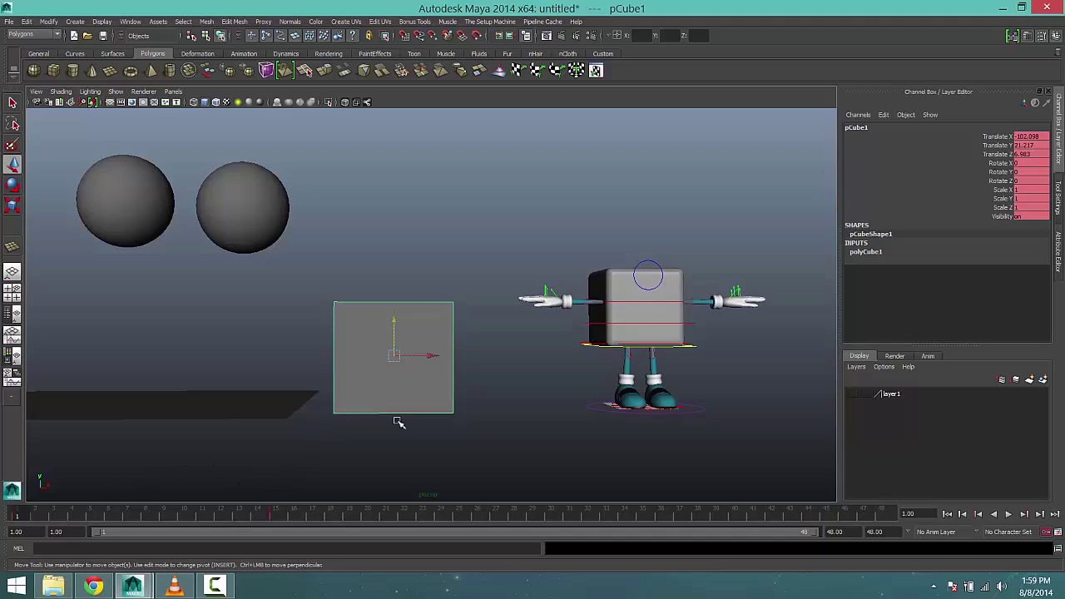
click(53, 69)
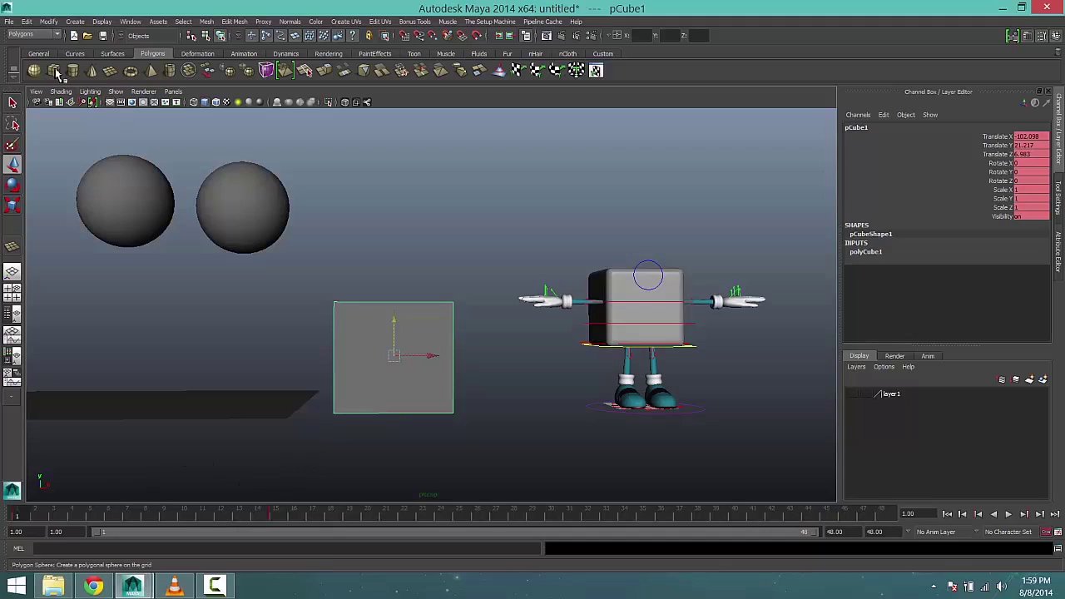
alt+drag(535, 385, 461, 407)
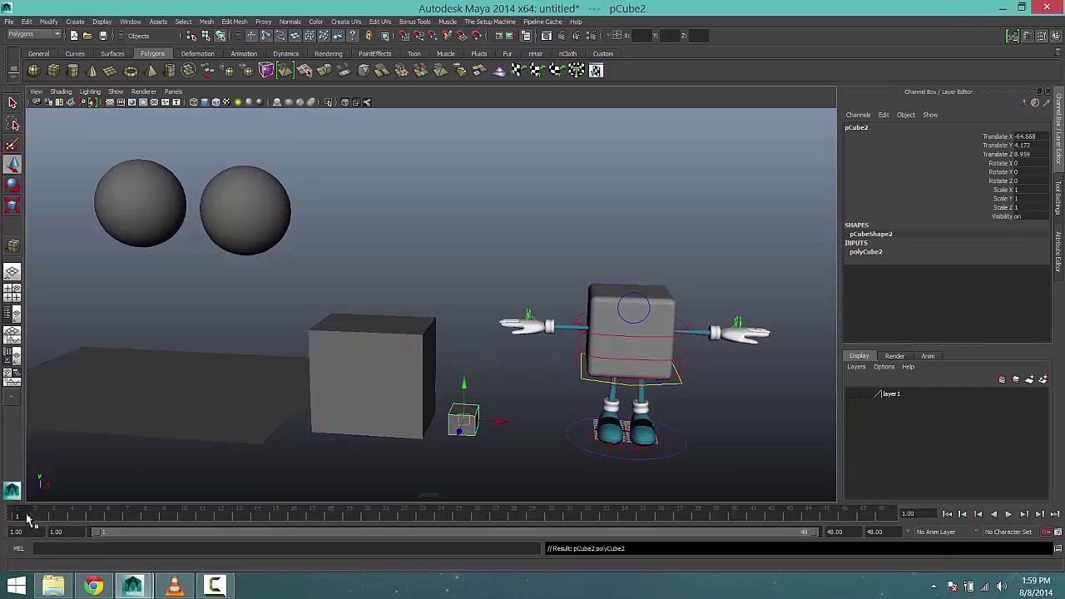
key(s)
click(278, 519)
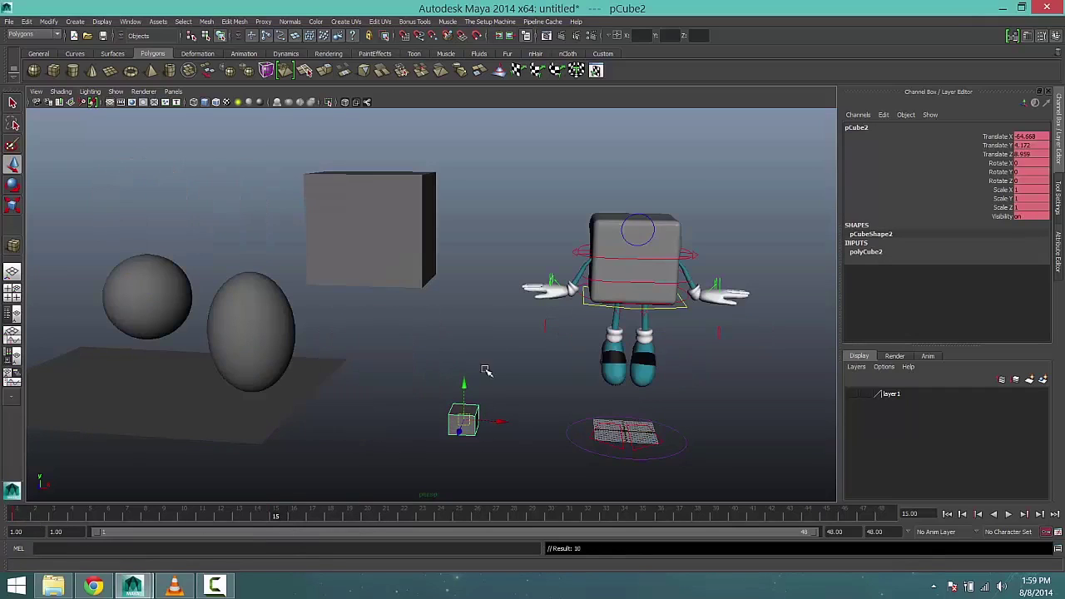
middle_drag(470, 279, 468, 238)
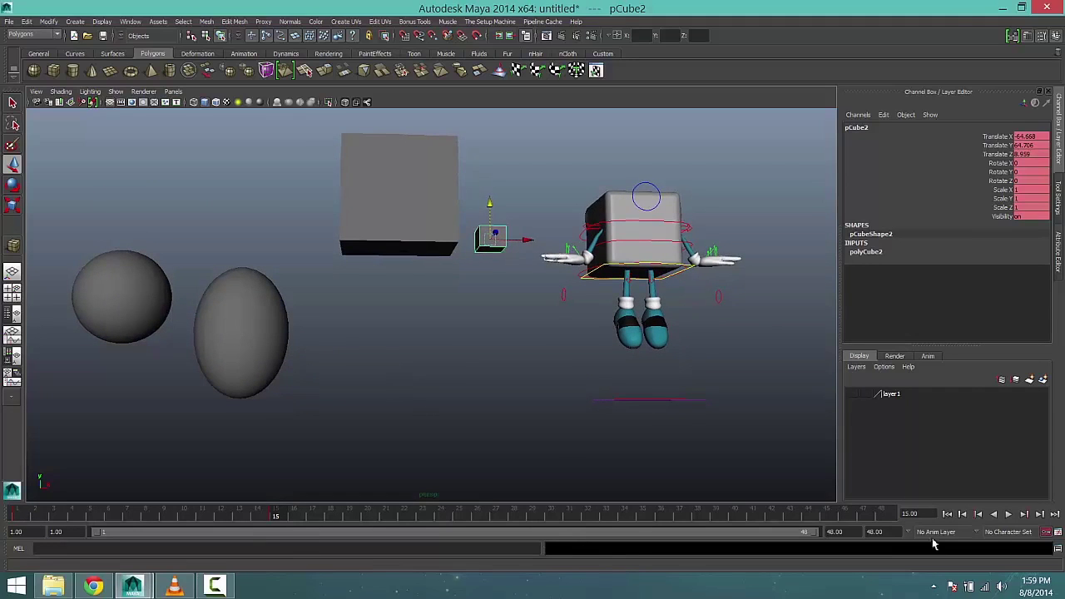
click(947, 514)
click(1008, 515)
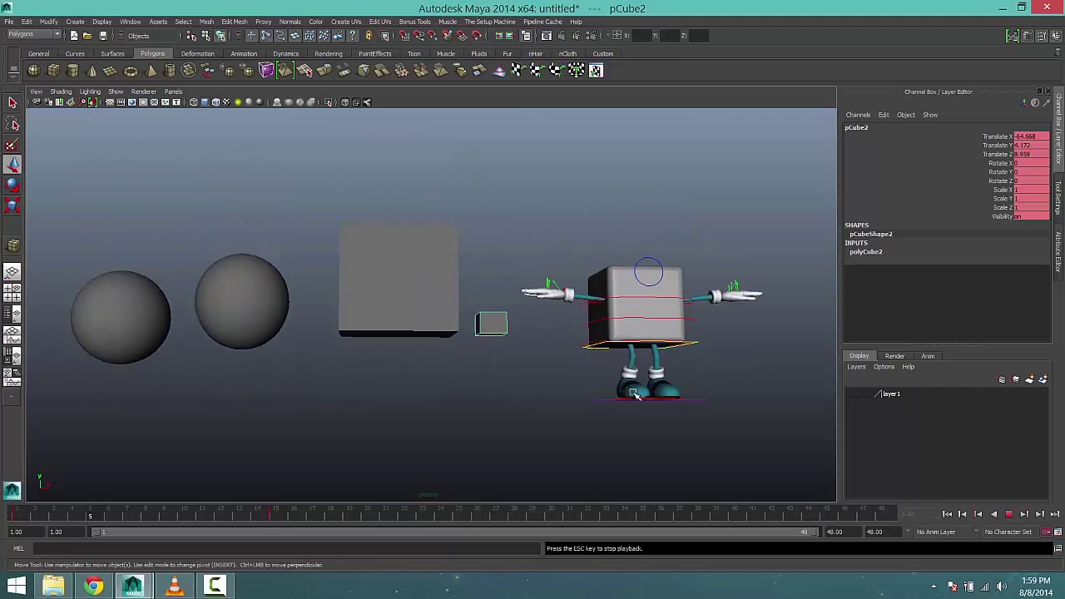
click(1009, 515)
Lower the large cube to Translate Y of about 22.1 at frame 5 to delay its rise, and play the animation
drag(58, 516, 91, 516)
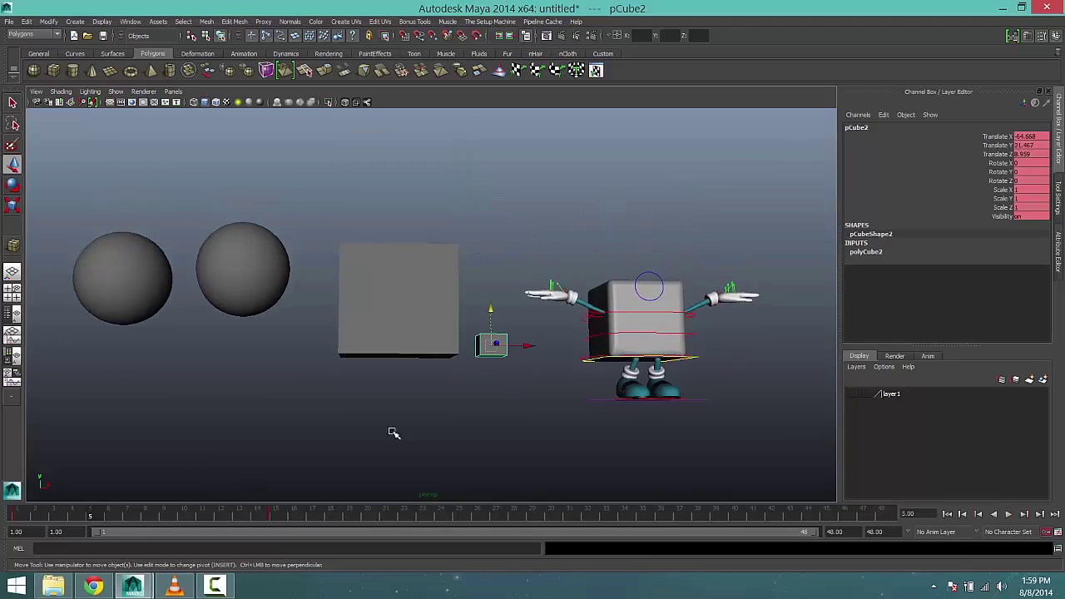
click(421, 348)
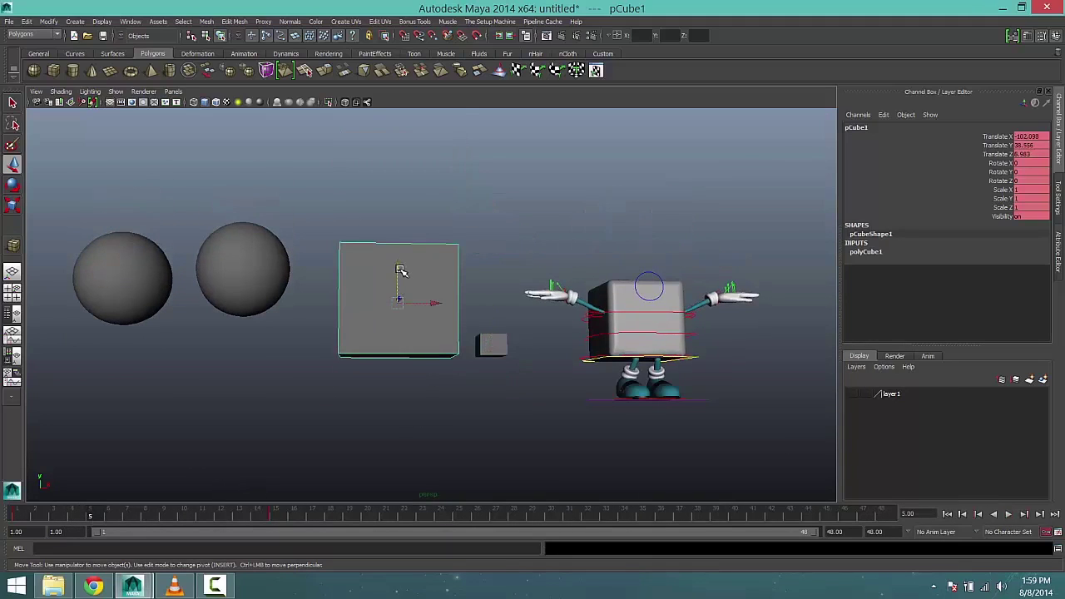
drag(400, 271, 372, 332)
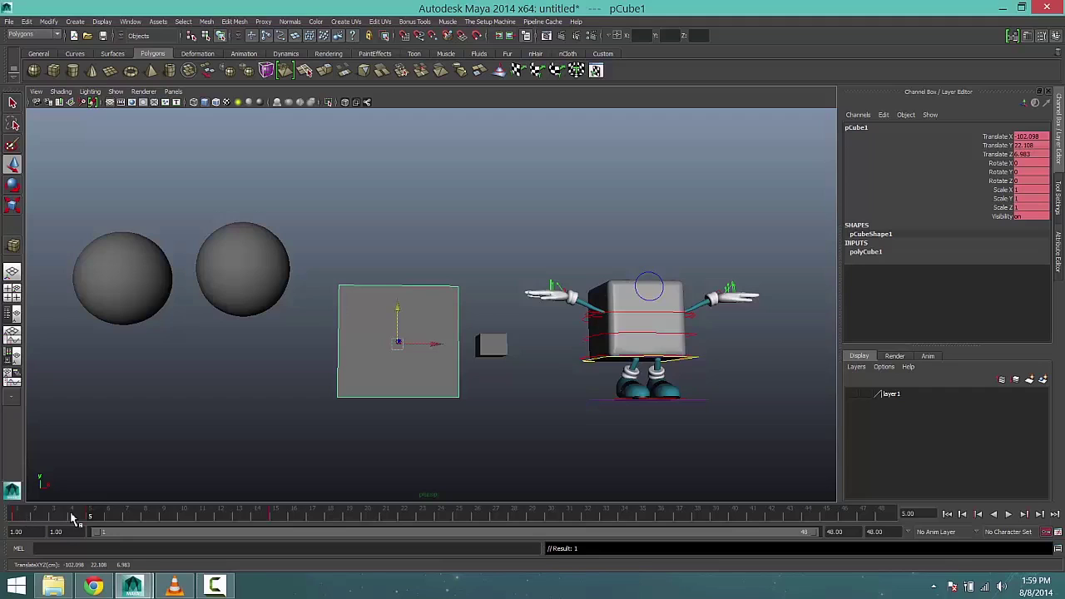
key(alt+v)
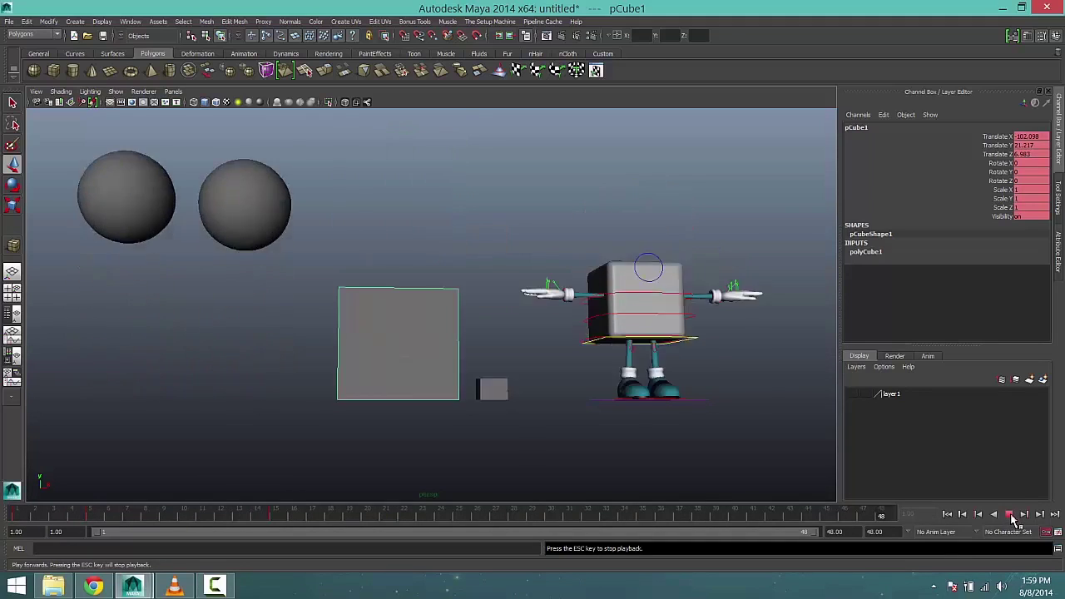
click(1009, 515)
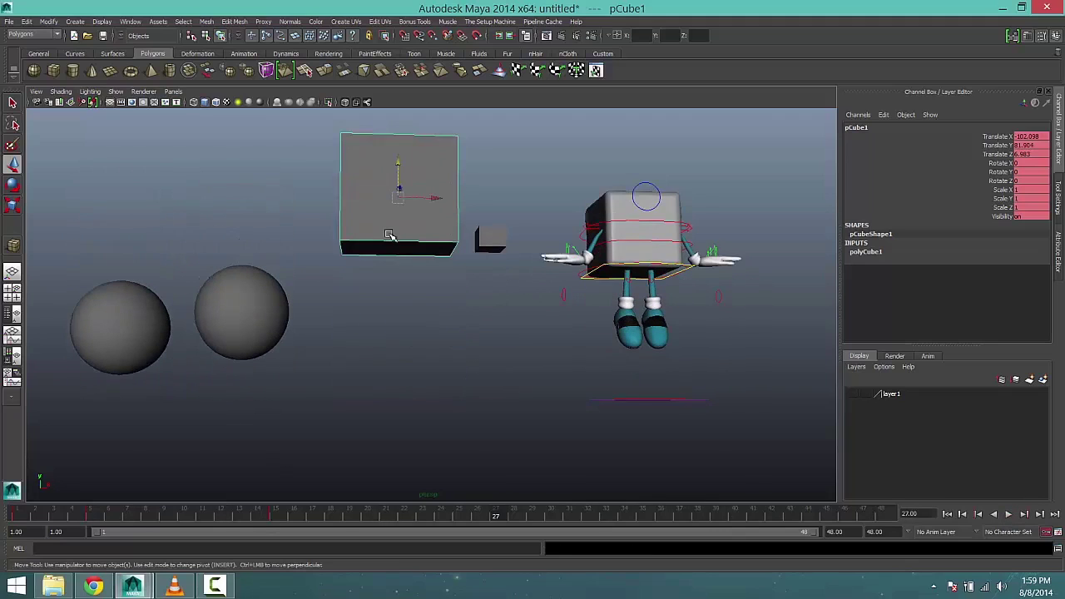
Scrub and play the large and small cubes' rise between frames 1 and 15 to compare their timing
mouse_move(34, 519)
mouse_down()
mouse_move(292, 513)
mouse_move(36, 518)
mouse_move(219, 518)
mouse_up()
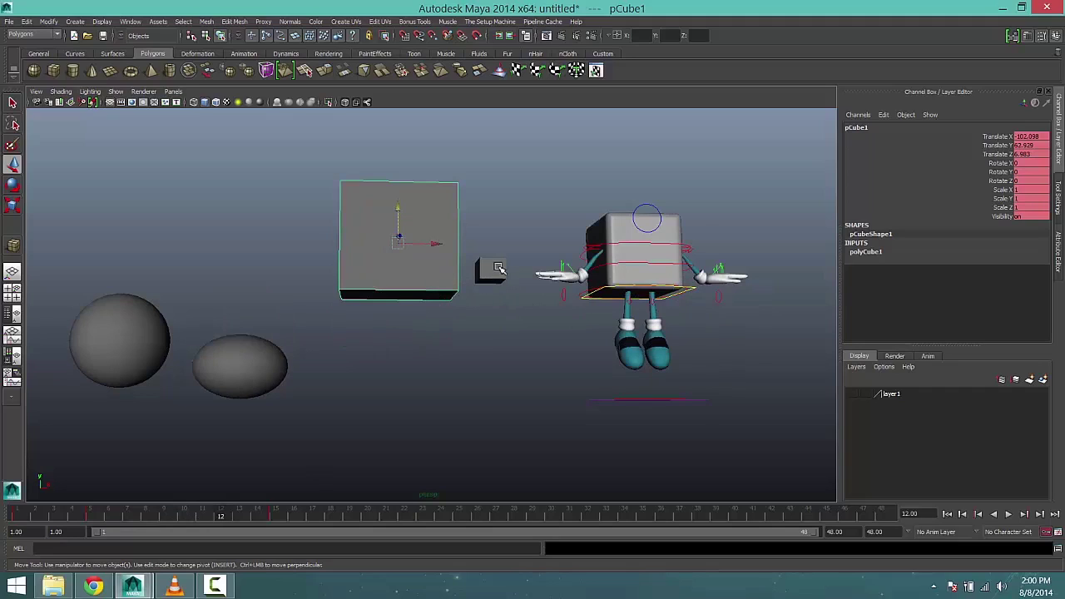
click(490, 277)
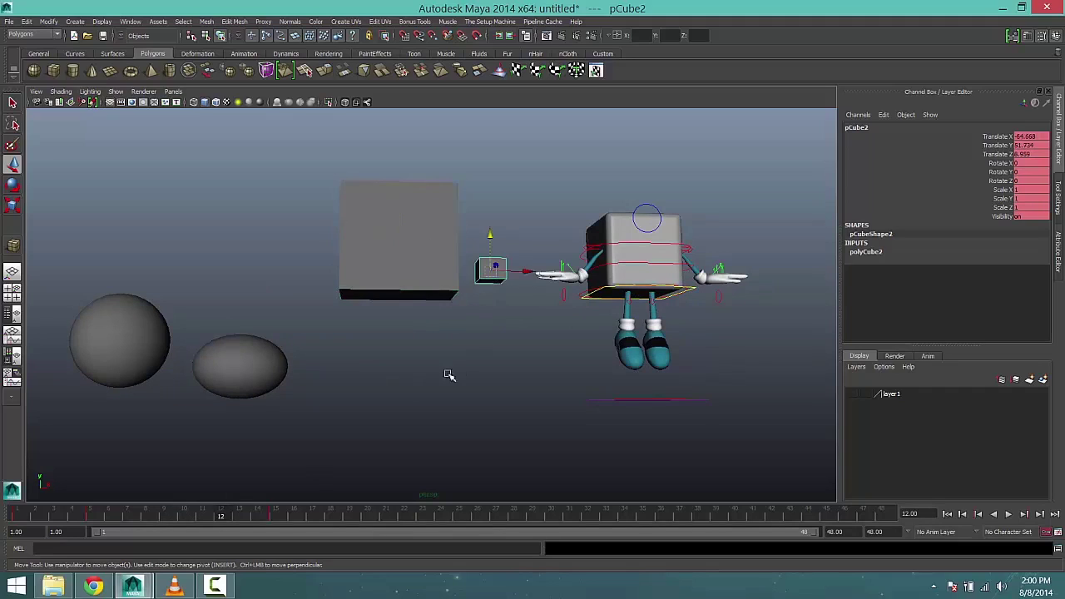
drag(28, 518, 285, 518)
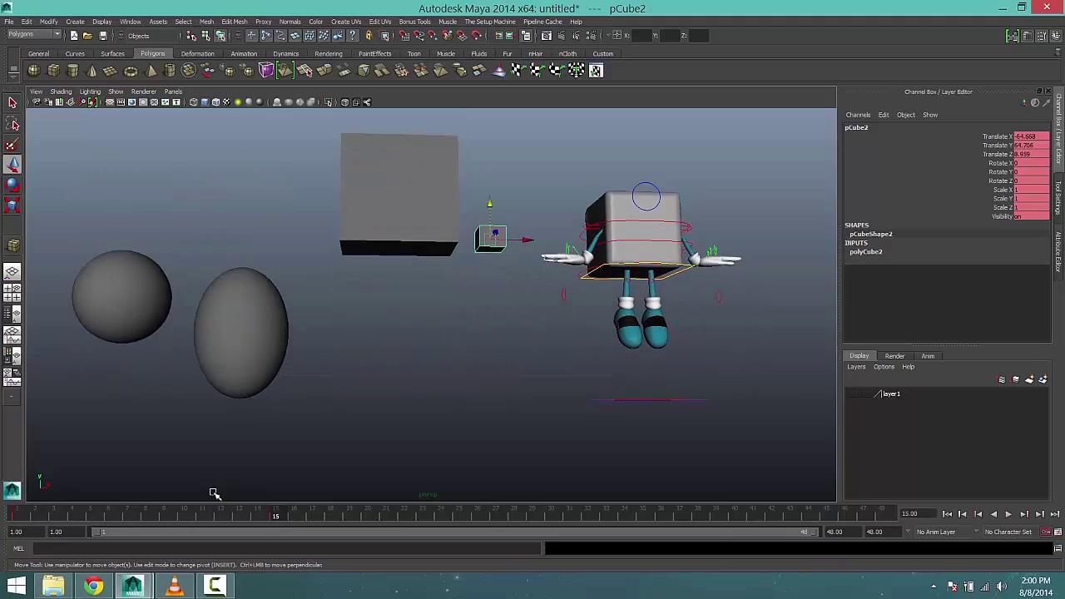
click(407, 249)
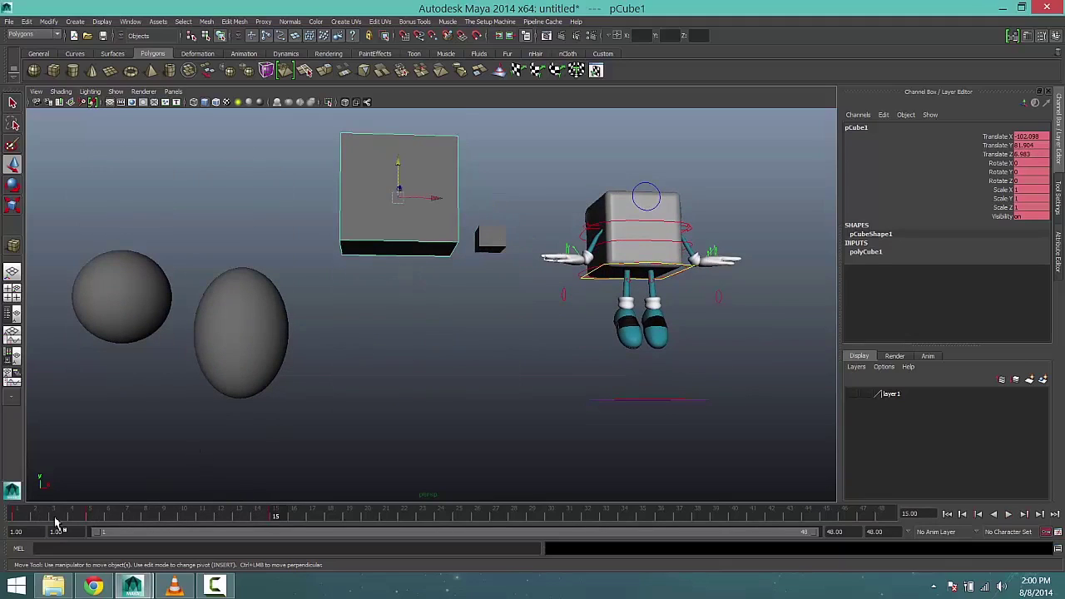
drag(98, 518, 105, 517)
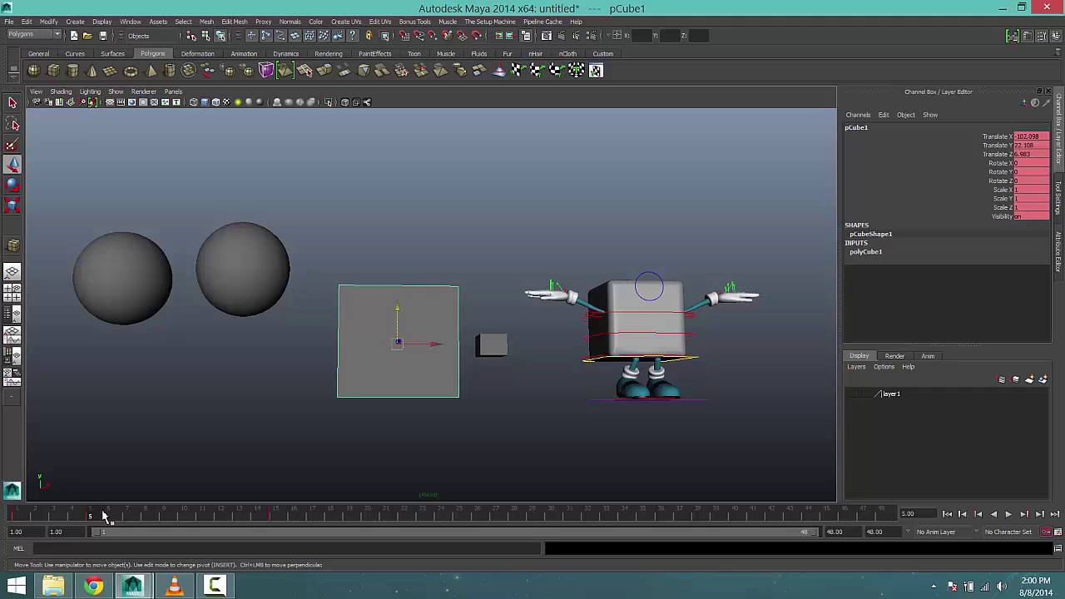
key(alt+v)
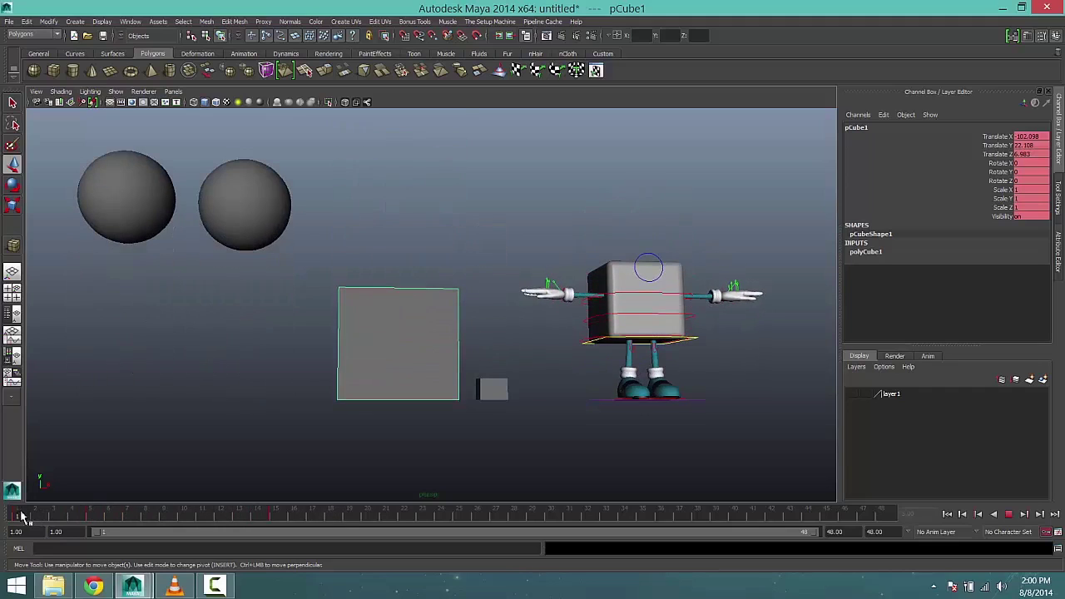
click(275, 516)
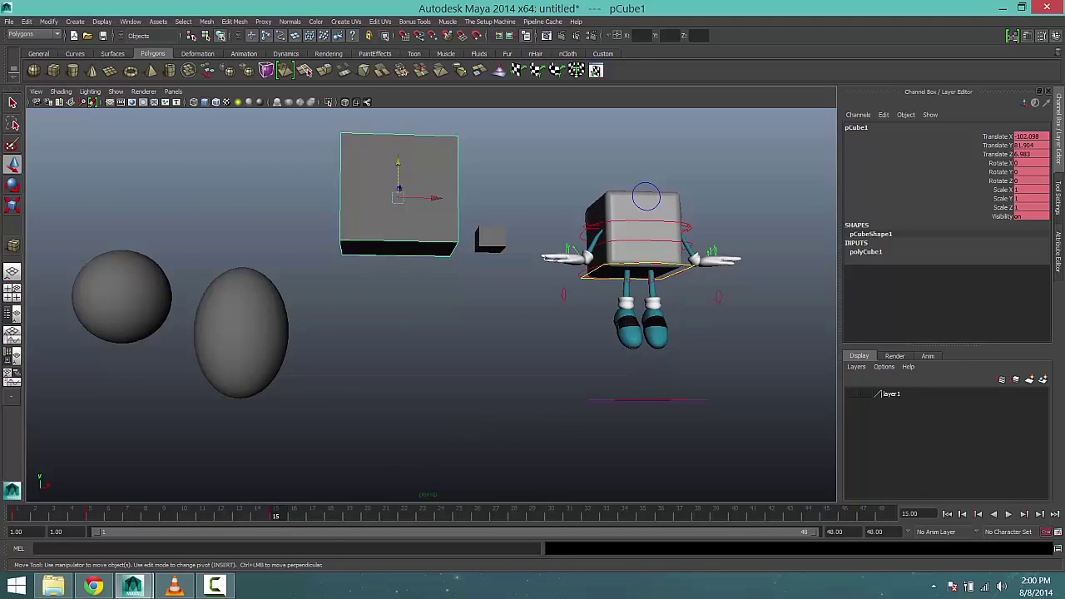
Switch to Chrome to look over the 12 principles of animation page again, and return to the Maya scene
click(93, 586)
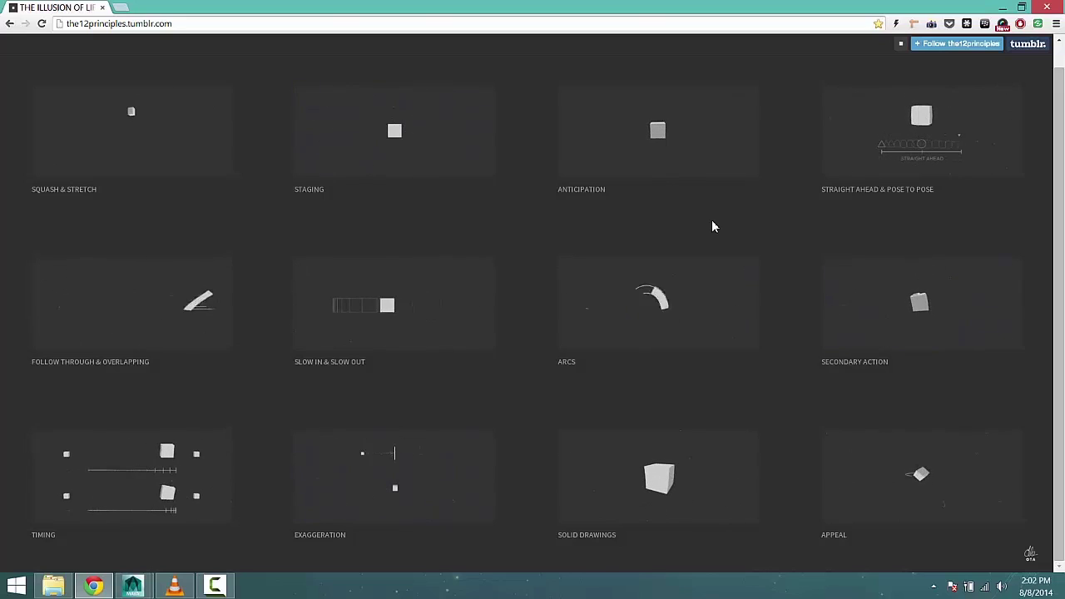
mouse_move(135, 585)
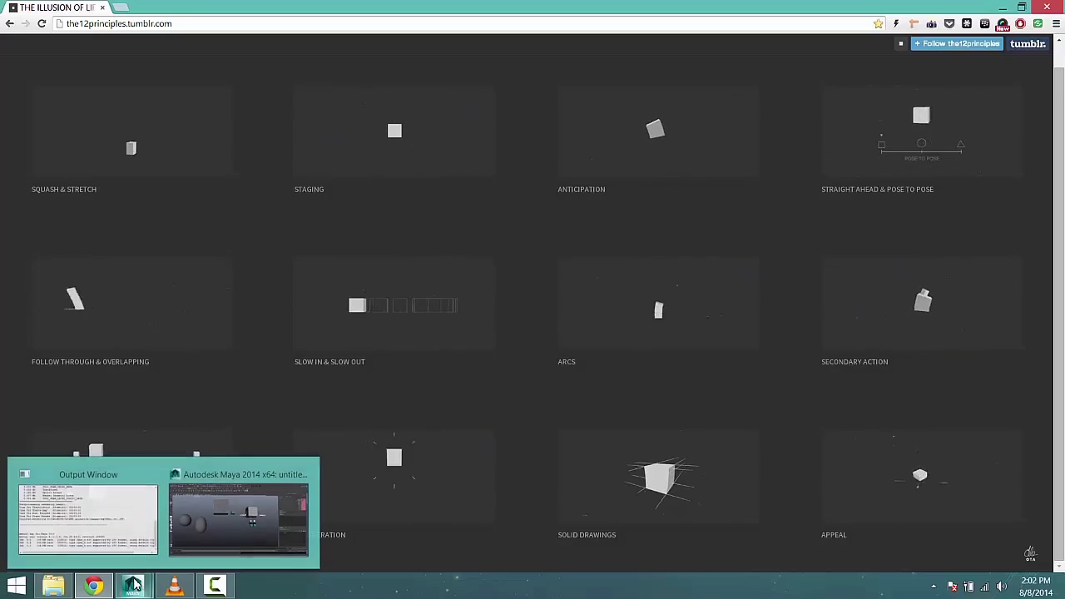
click(240, 499)
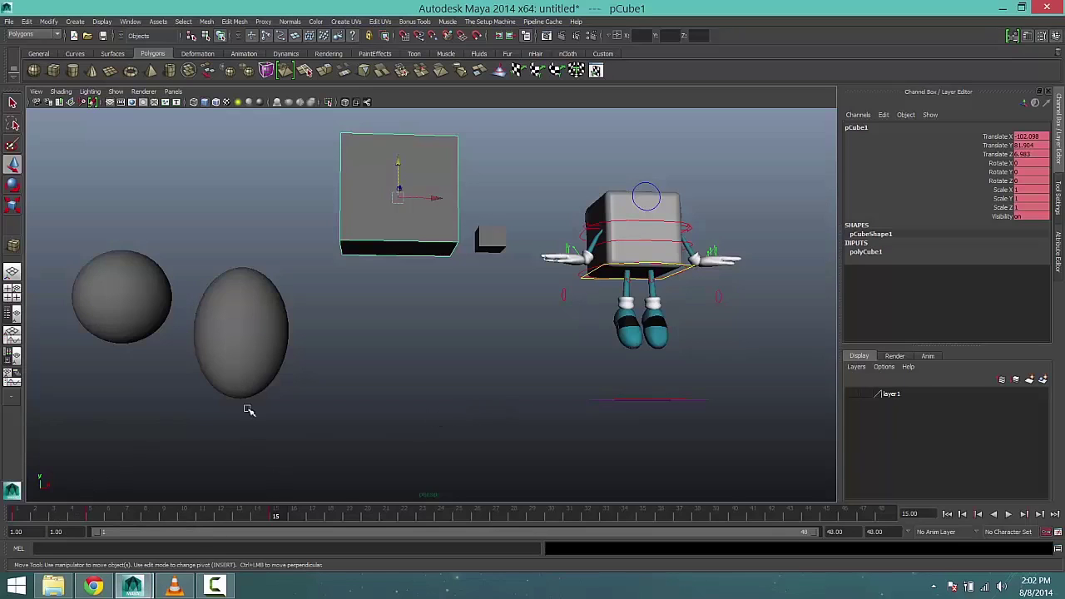
Play the animation and scrub the squash-and-stretch sphere between frames 10 and 12 to examine its squash on landing
click(16, 517)
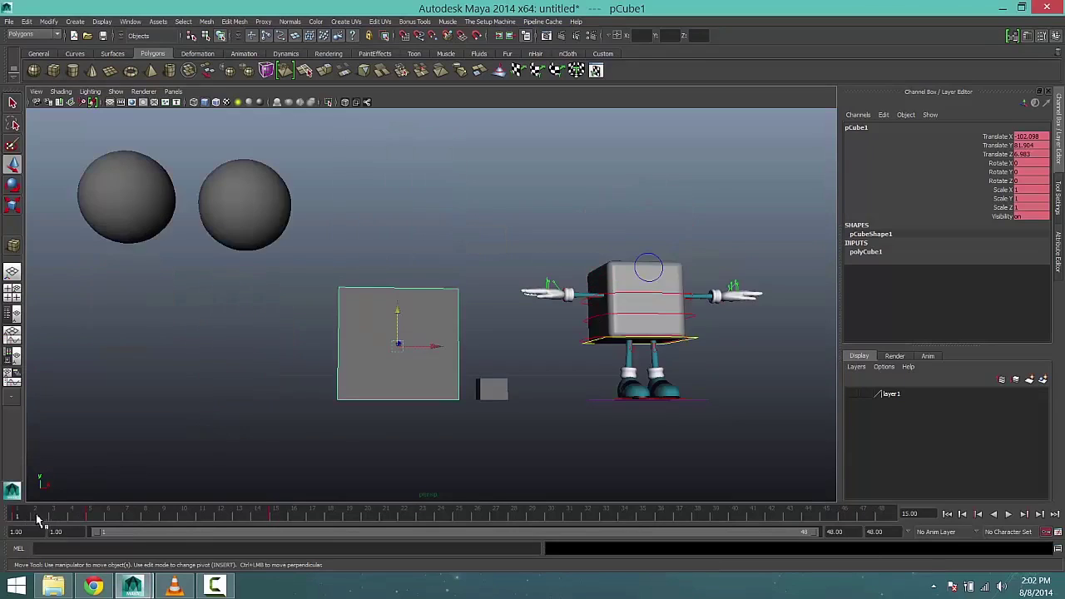
key(alt+v)
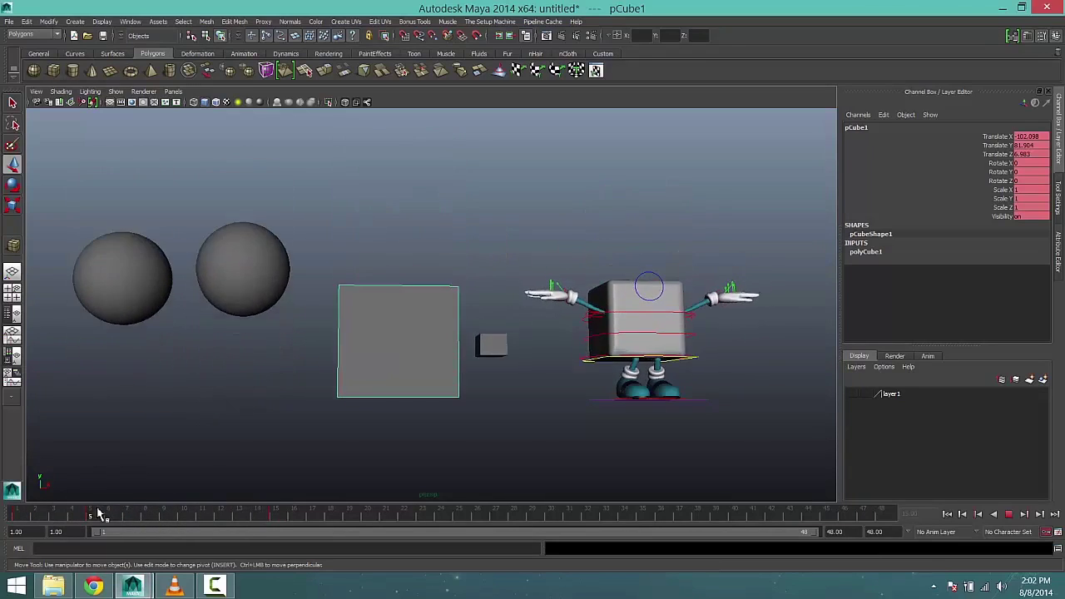
drag(235, 520, 185, 518)
click(226, 323)
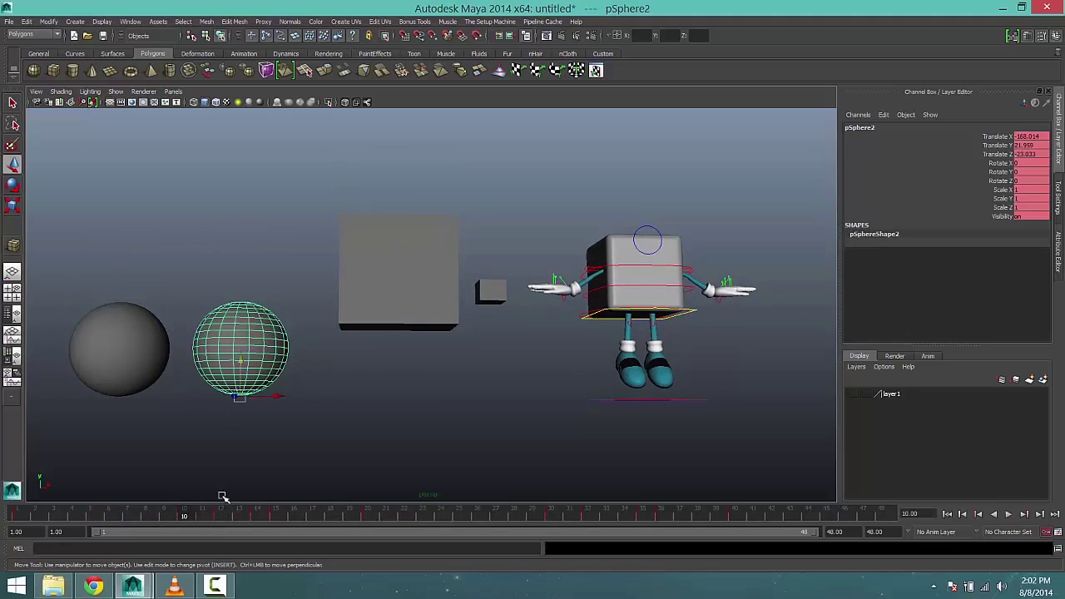
alt+drag(288, 424, 287, 434)
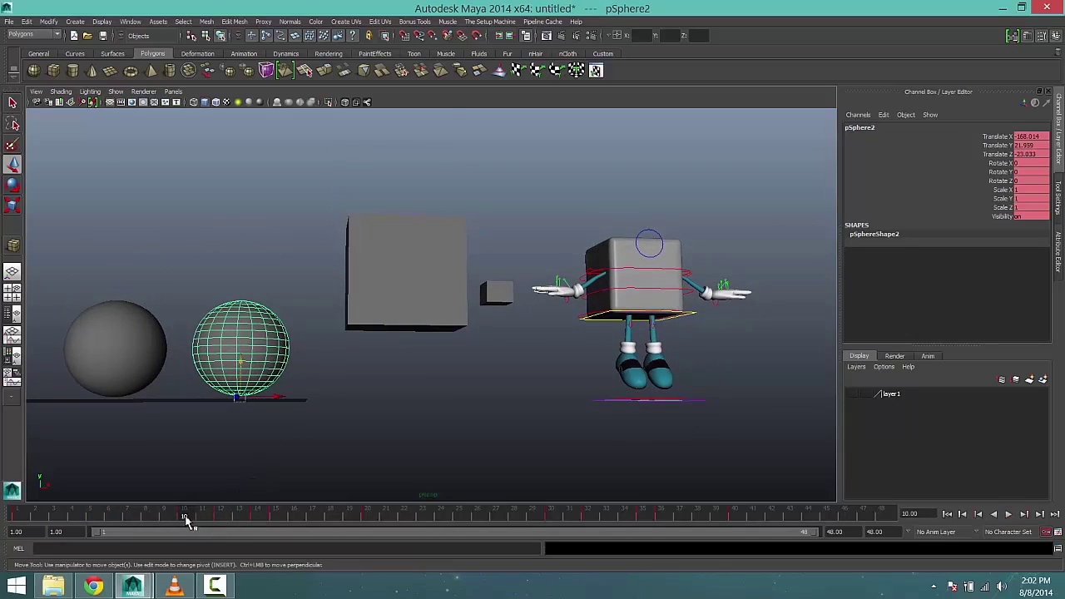
drag(185, 518, 226, 517)
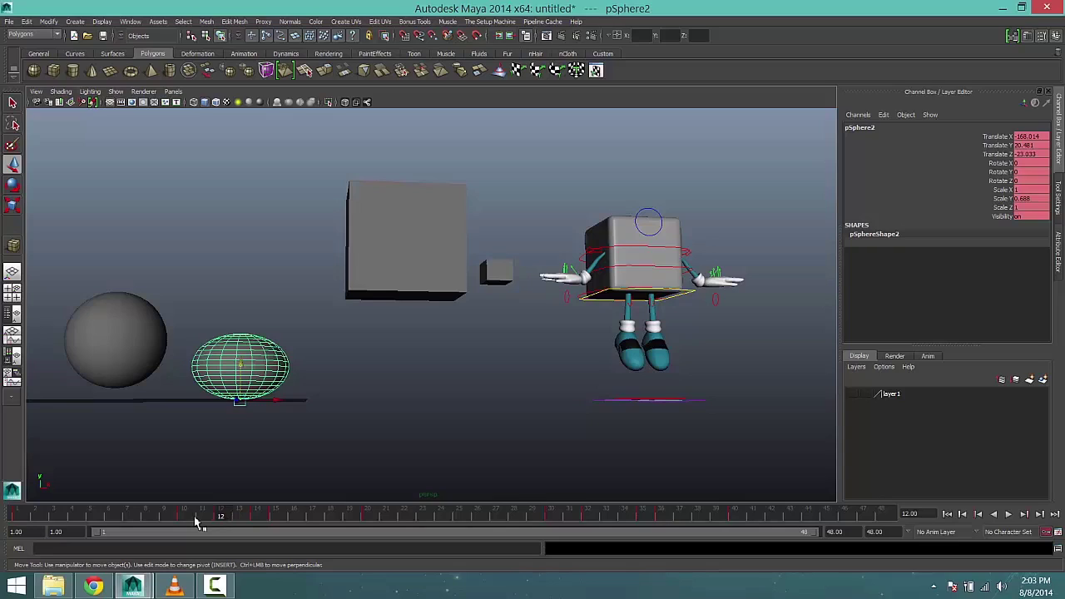
key(alt+v)
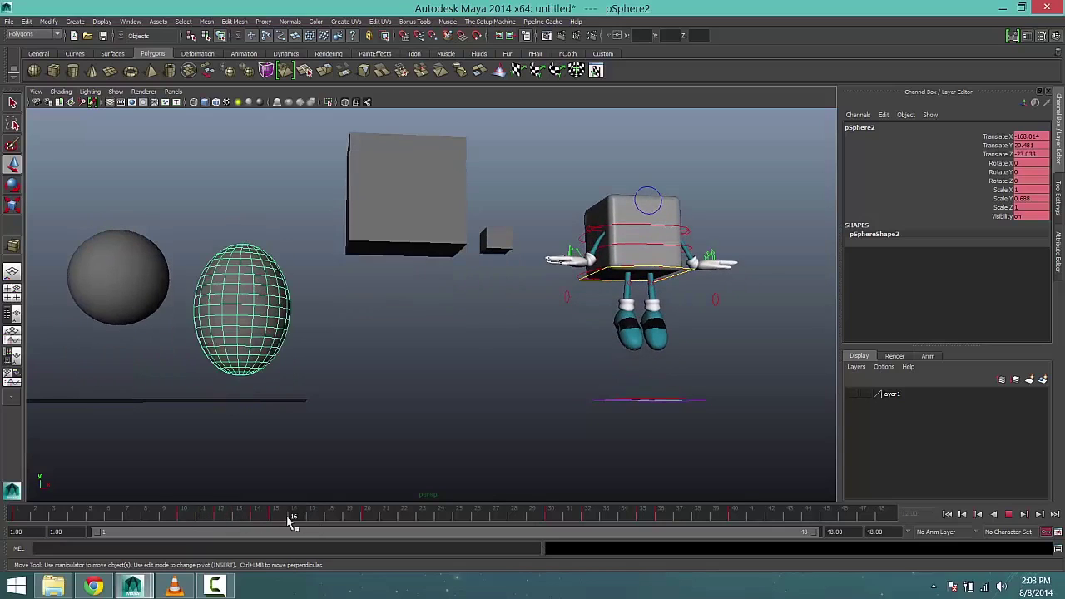
click(186, 515)
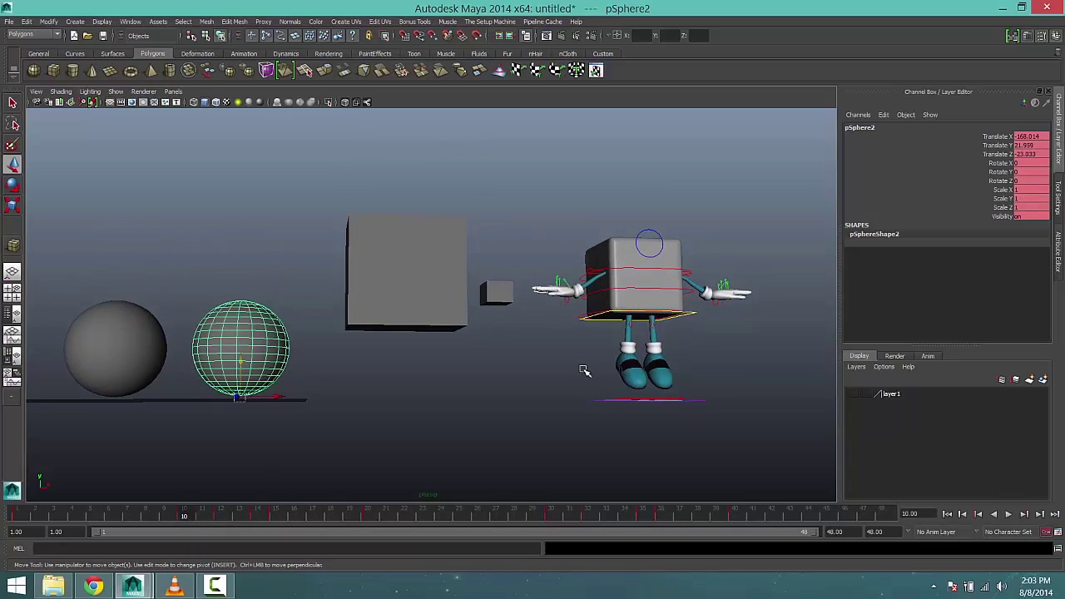
Lower the cube character's Upper_Body control to Translate Y of about -9.2 at frame 5 to deepen its crouch, and play the jump
click(696, 312)
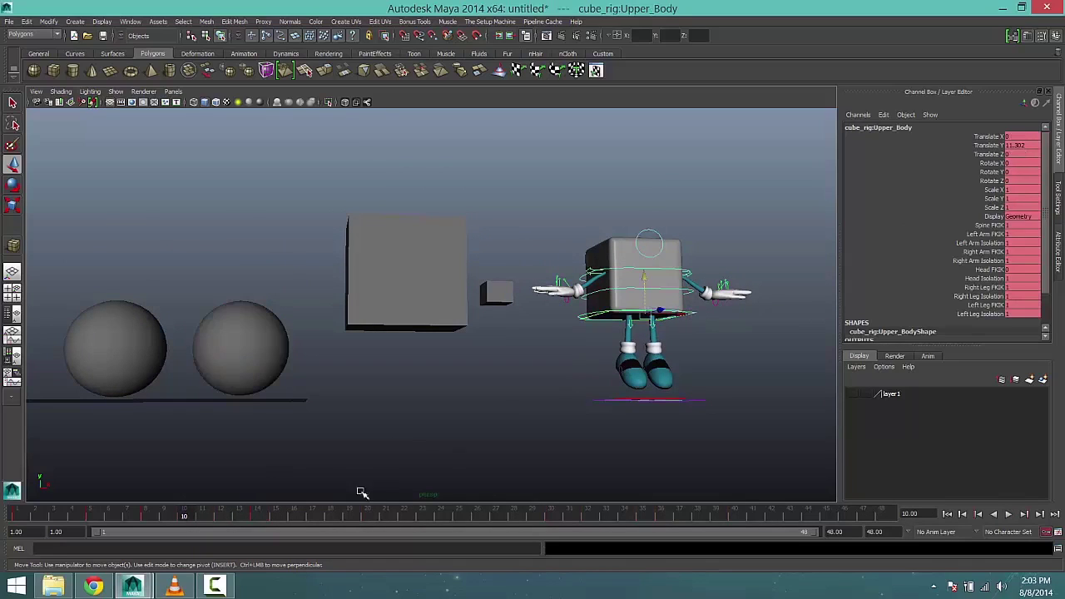
click(33, 517)
key(alt+v)
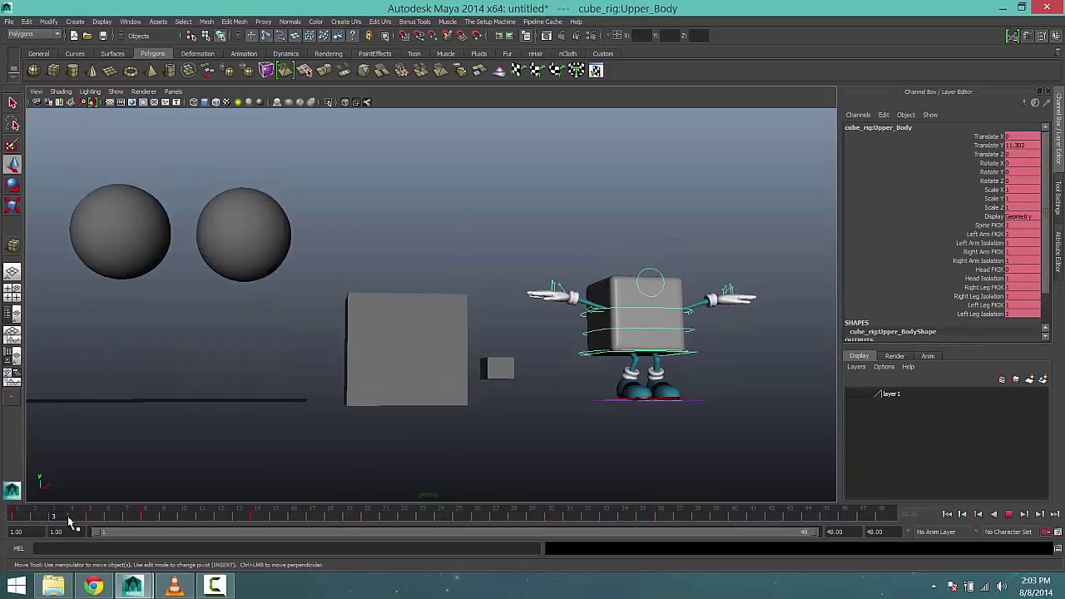
key(alt+v)
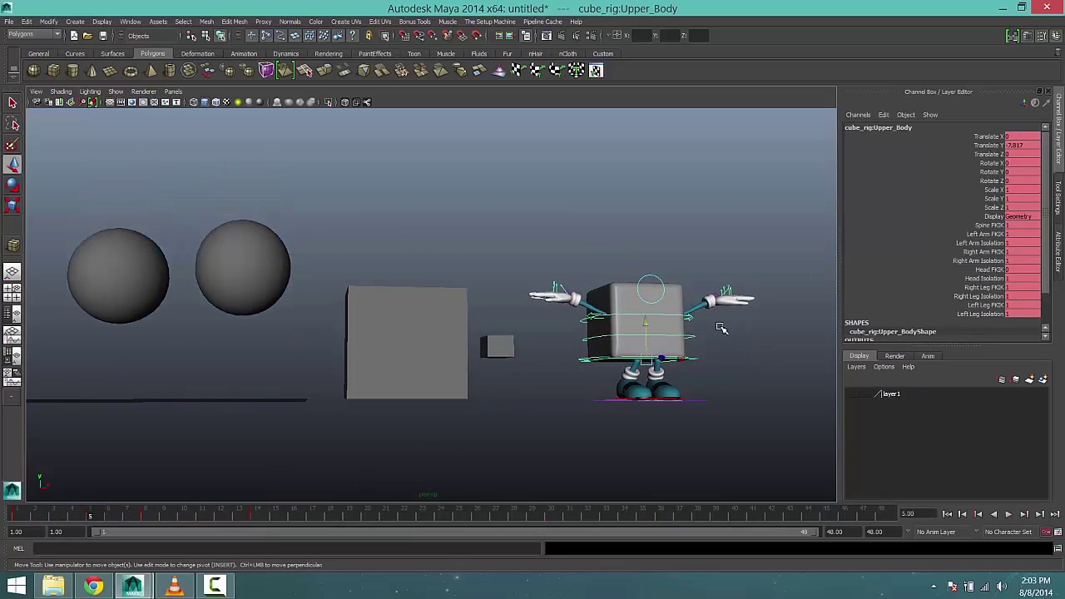
drag(649, 325, 647, 321)
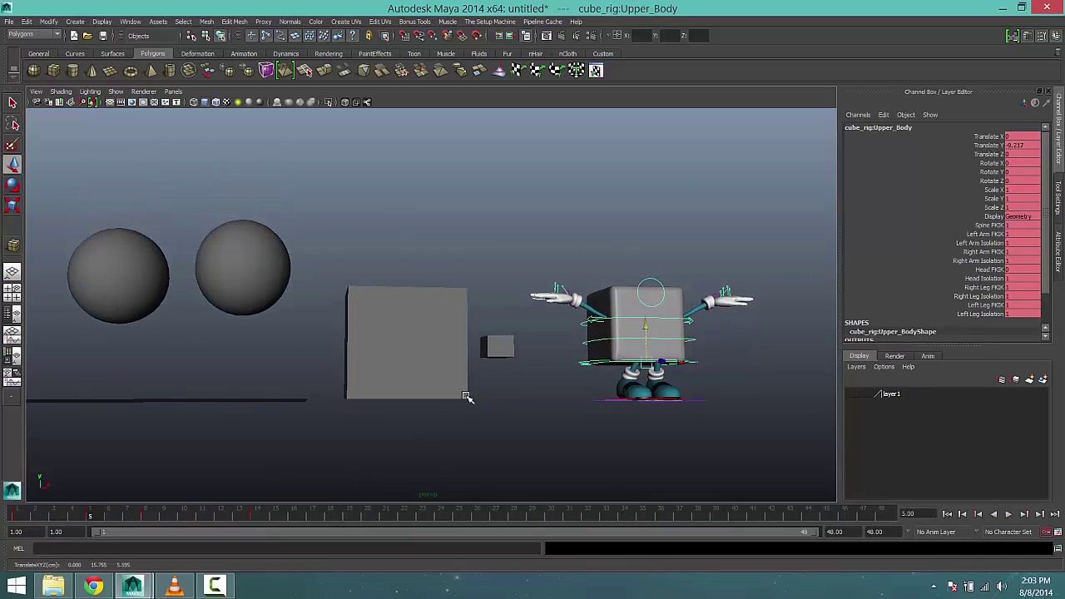
click(25, 516)
key(alt+v)
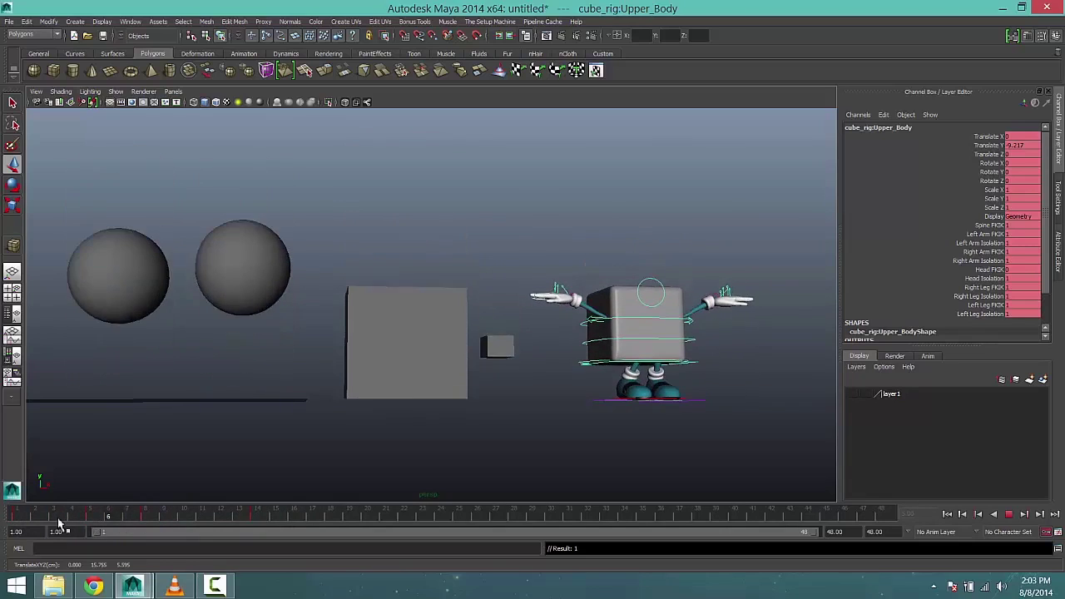
drag(25, 520, 119, 520)
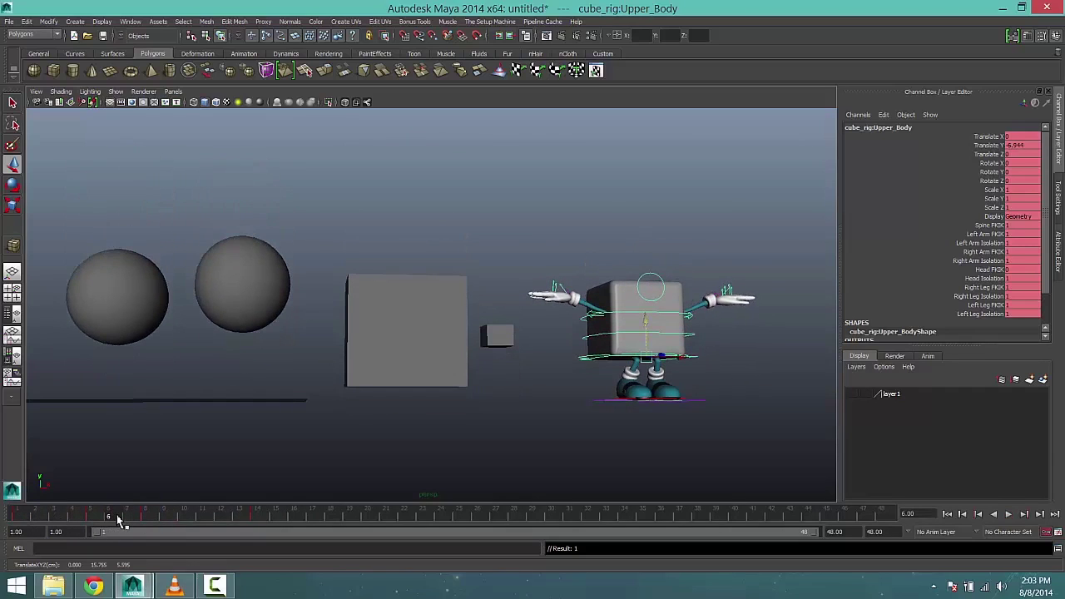